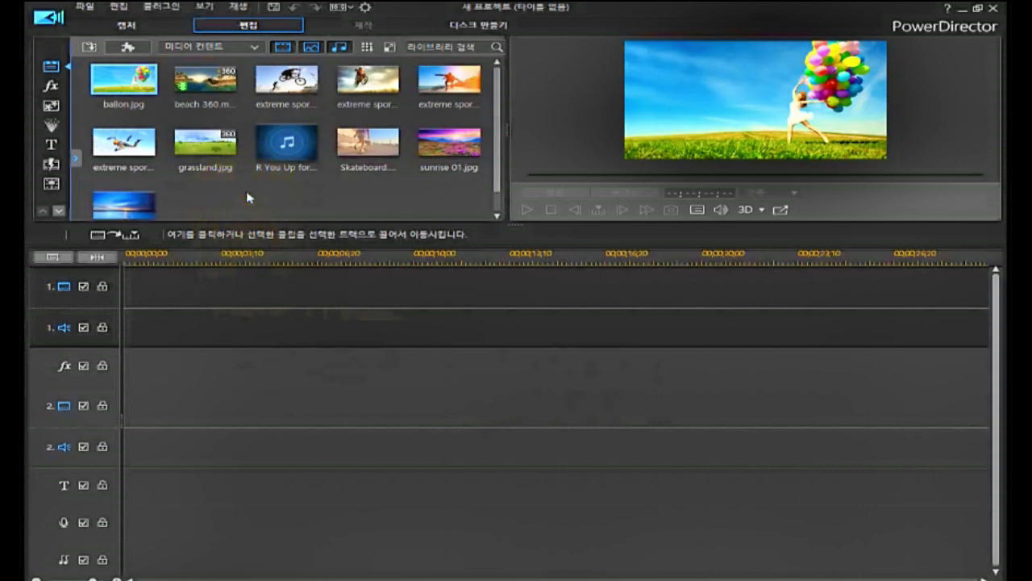
Move the effects track below video and audio track 2 in the timeline
left_click(81, 287)
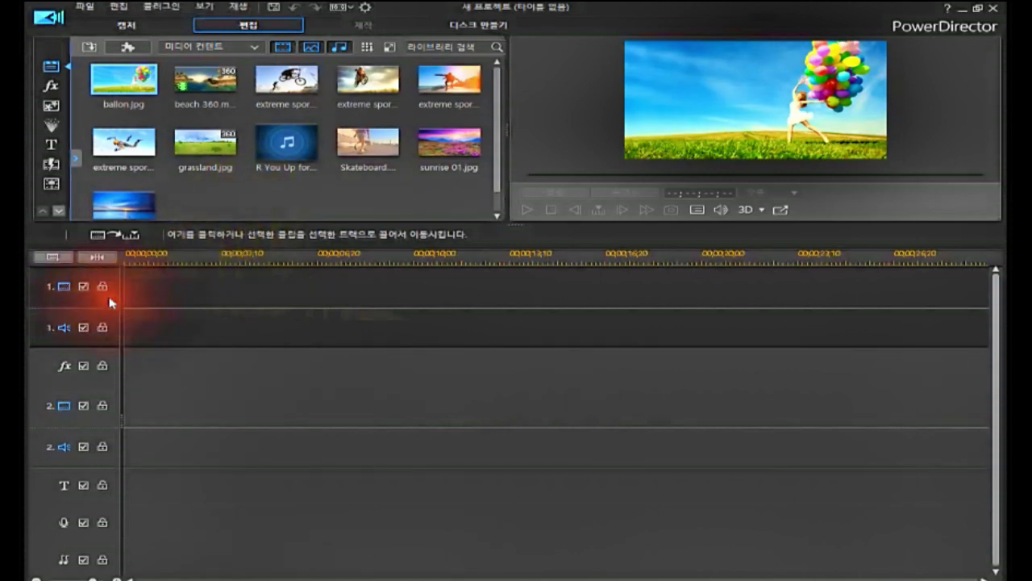
left_click(102, 401)
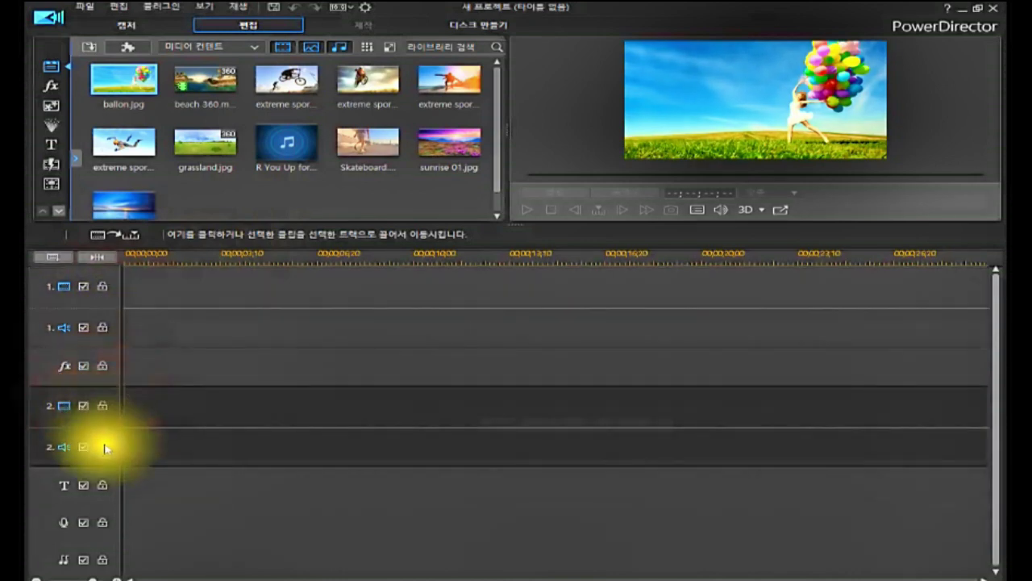
left_click(44, 364)
left_click(44, 365)
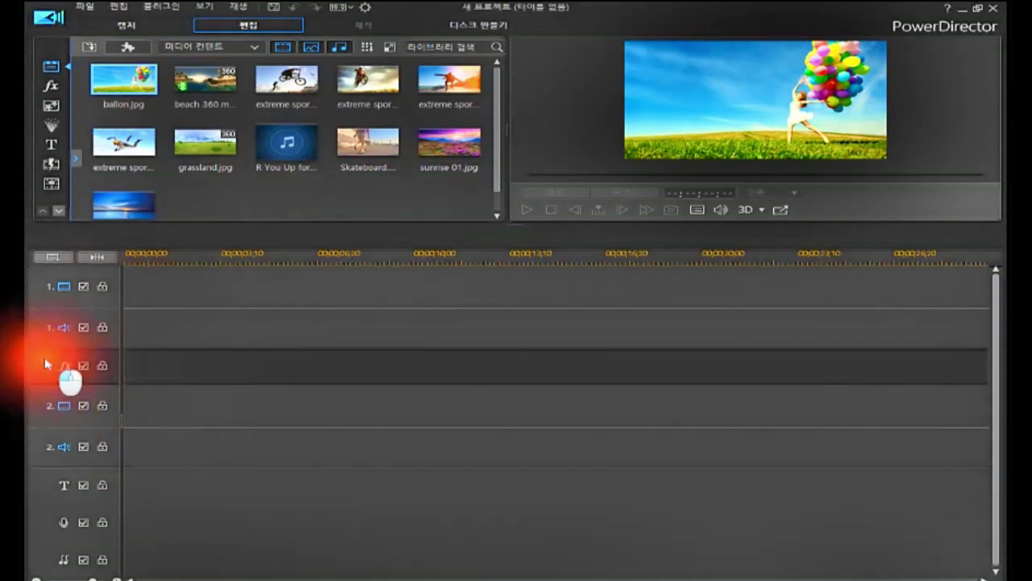
left_click_drag(45, 365, 41, 474)
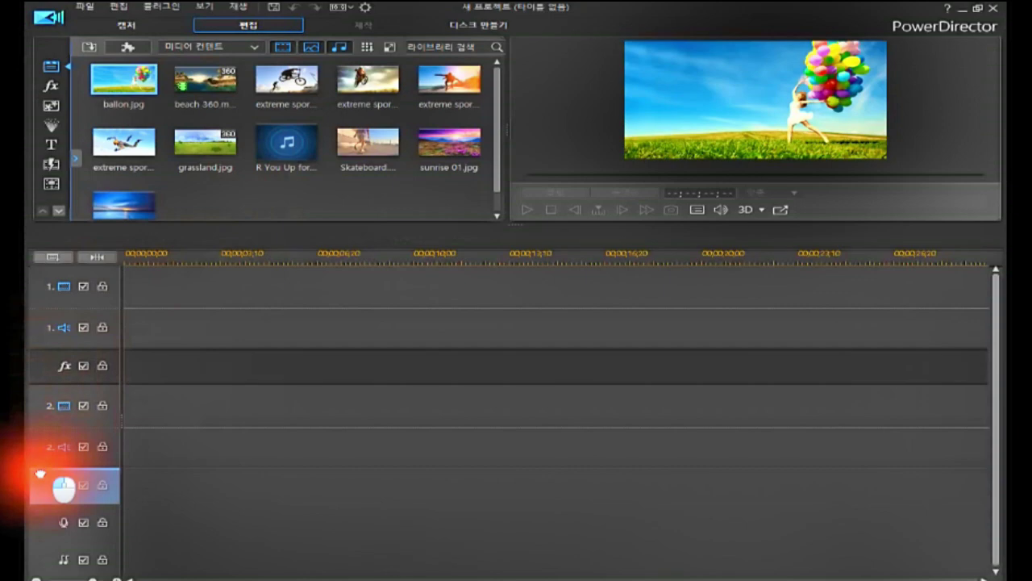
left_click_drag(40, 473, 50, 363)
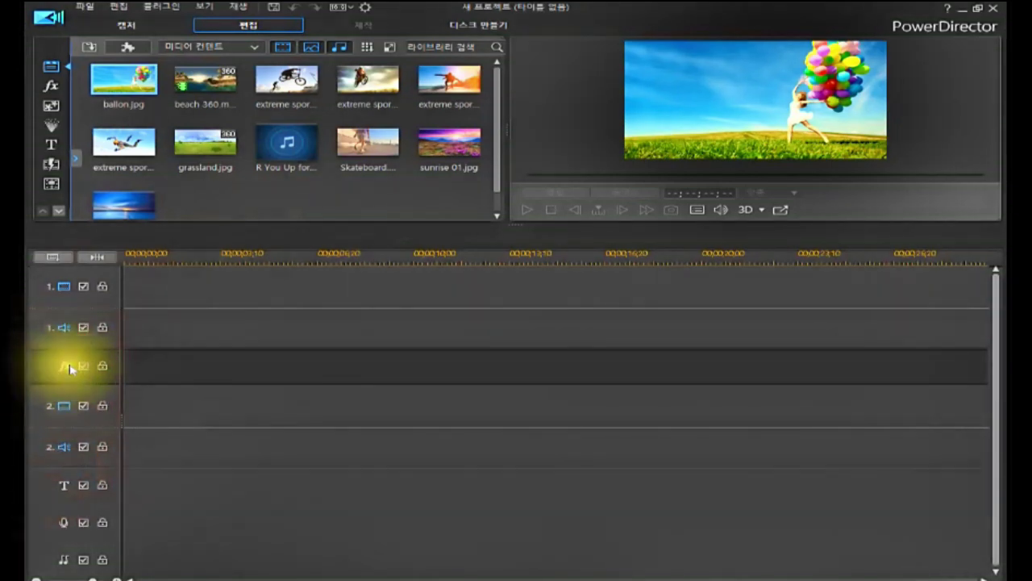
left_click(51, 365)
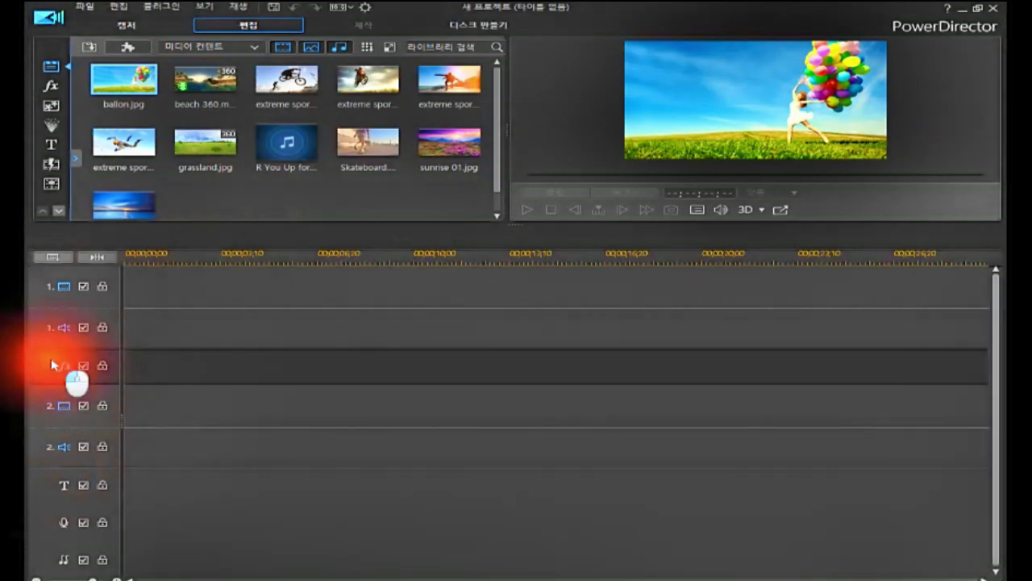
left_click_drag(51, 364, 38, 476)
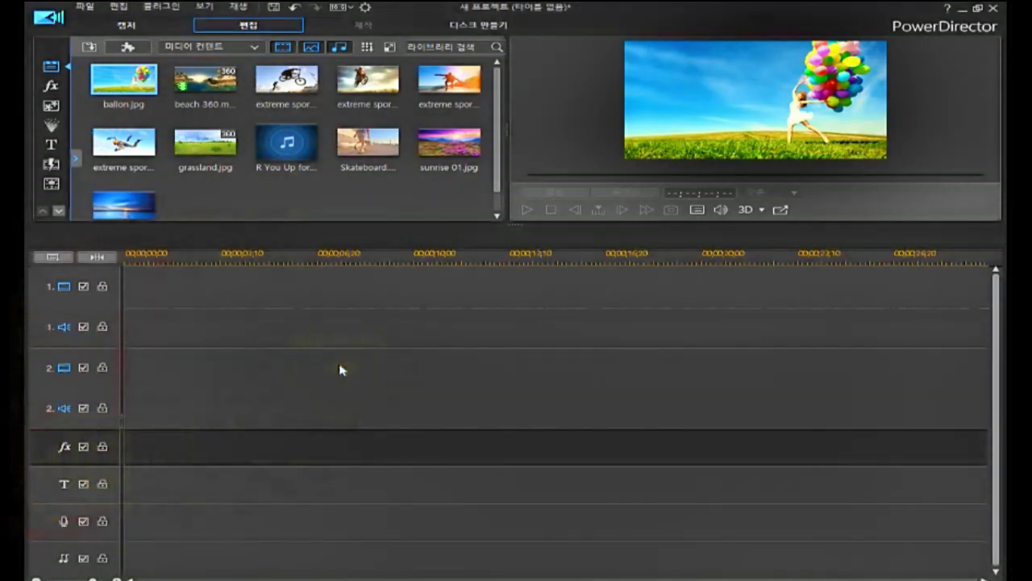
Open the track manager and set it to add 1 video track above track 2 (트랙 2 위)
mouse_move(340, 369)
left_mouse_down()
mouse_move(207, 369)
mouse_move(215, 361)
mouse_move(127, 327)
mouse_move(27, 269)
mouse_move(27, 253)
mouse_move(59, 249)
left_mouse_up()
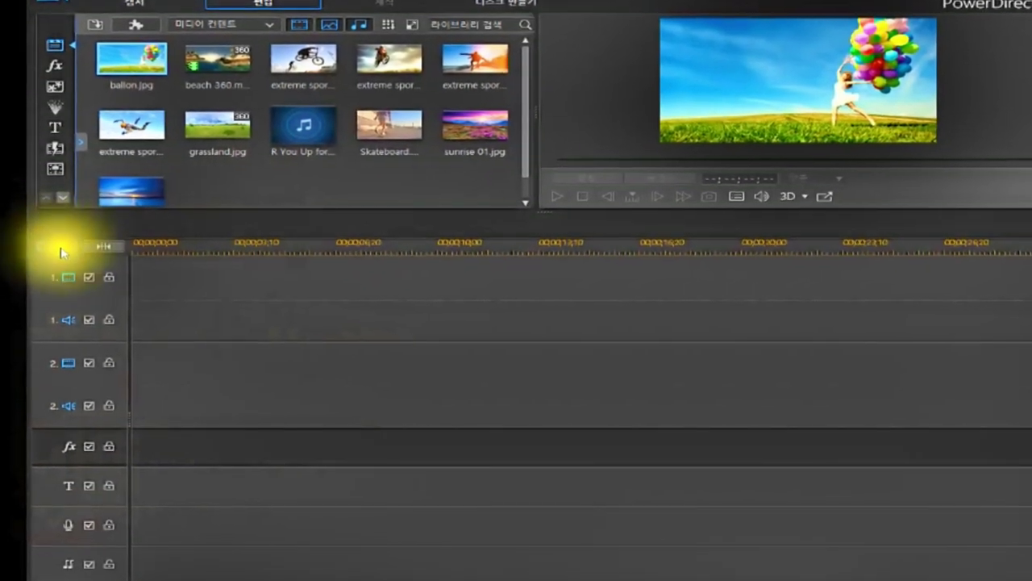
left_click(61, 248)
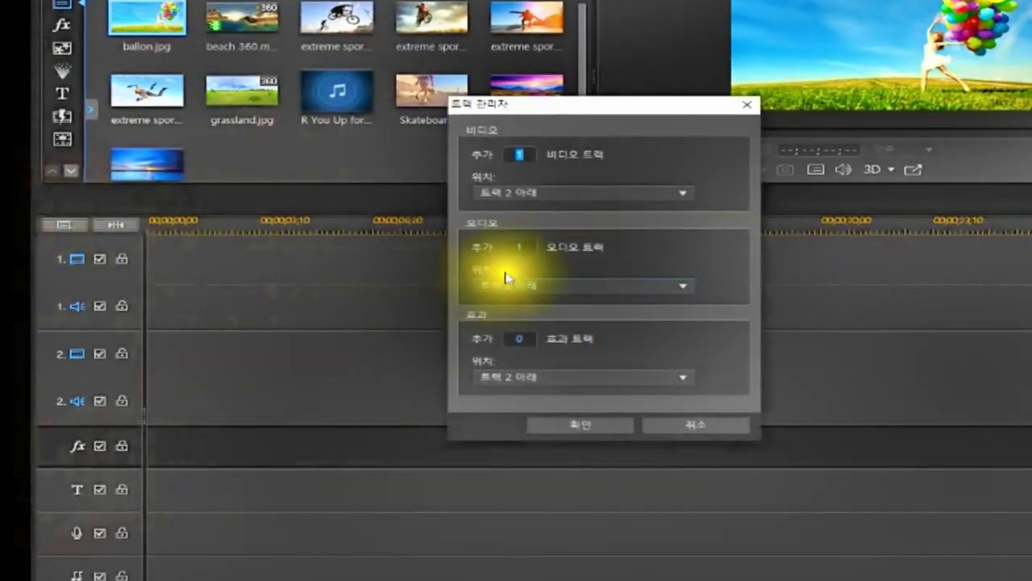
left_click(543, 107)
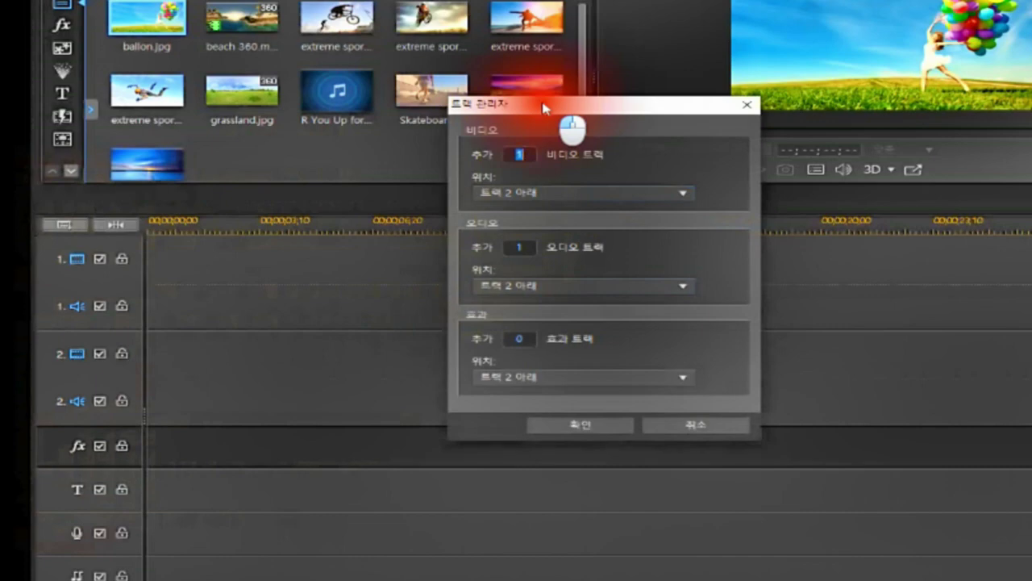
left_click_drag(543, 108, 365, 148)
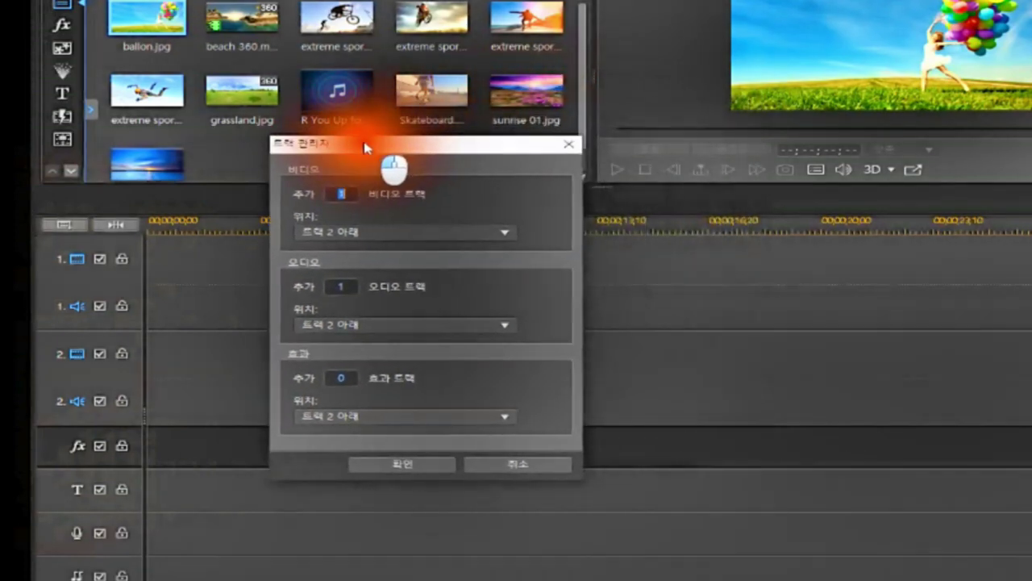
left_click(335, 194)
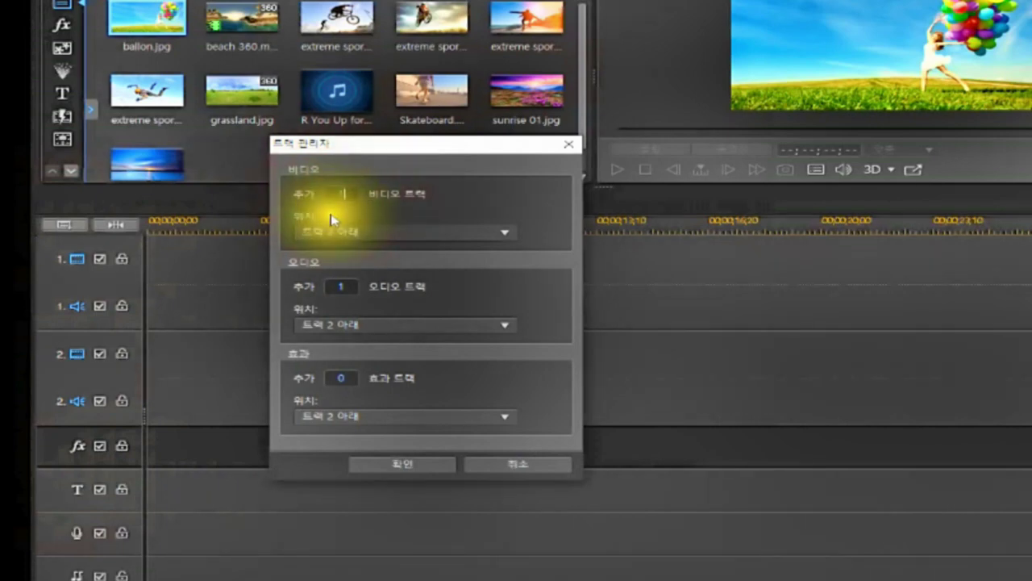
left_click(343, 192)
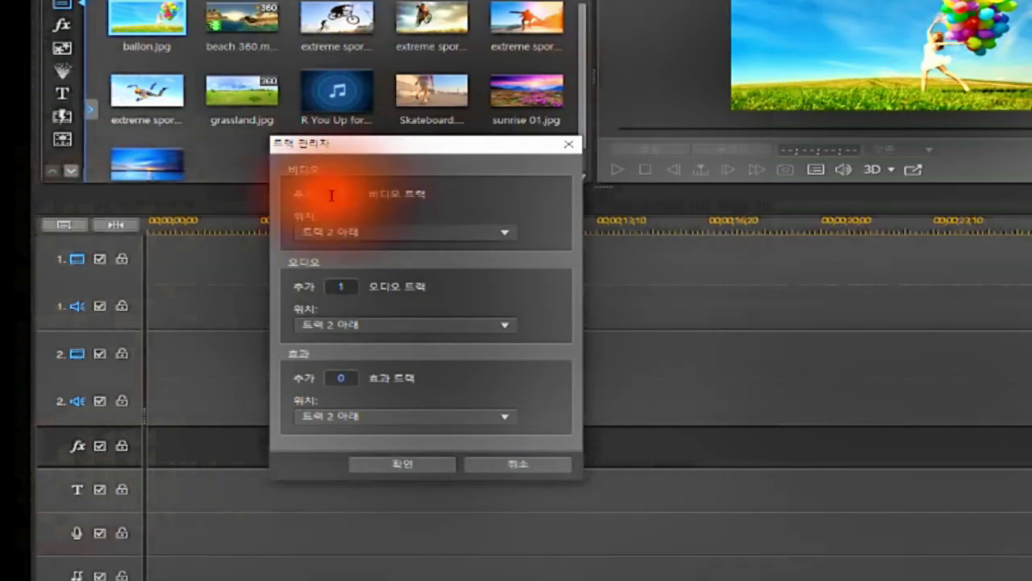
left_click(352, 192)
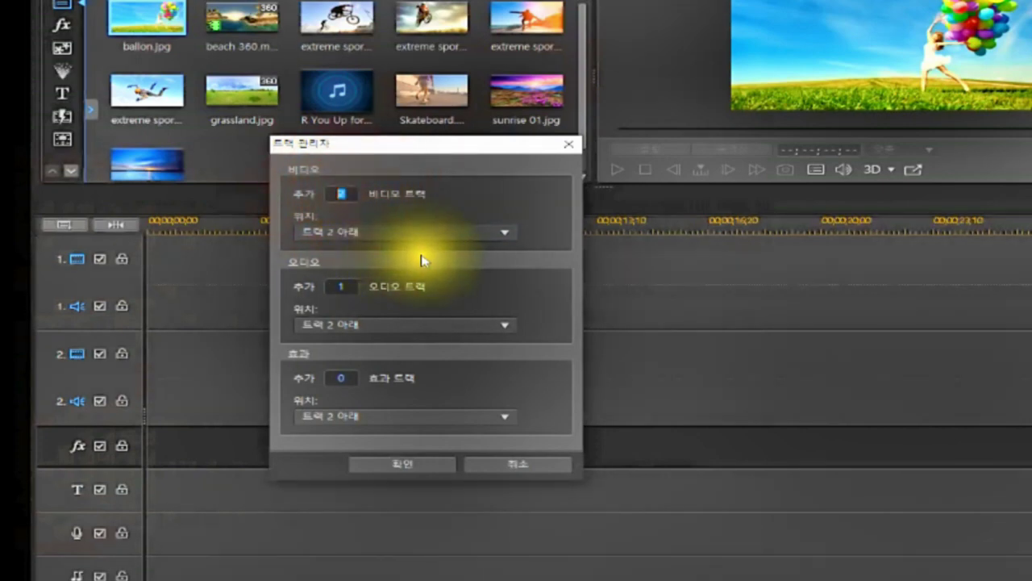
left_click(499, 233)
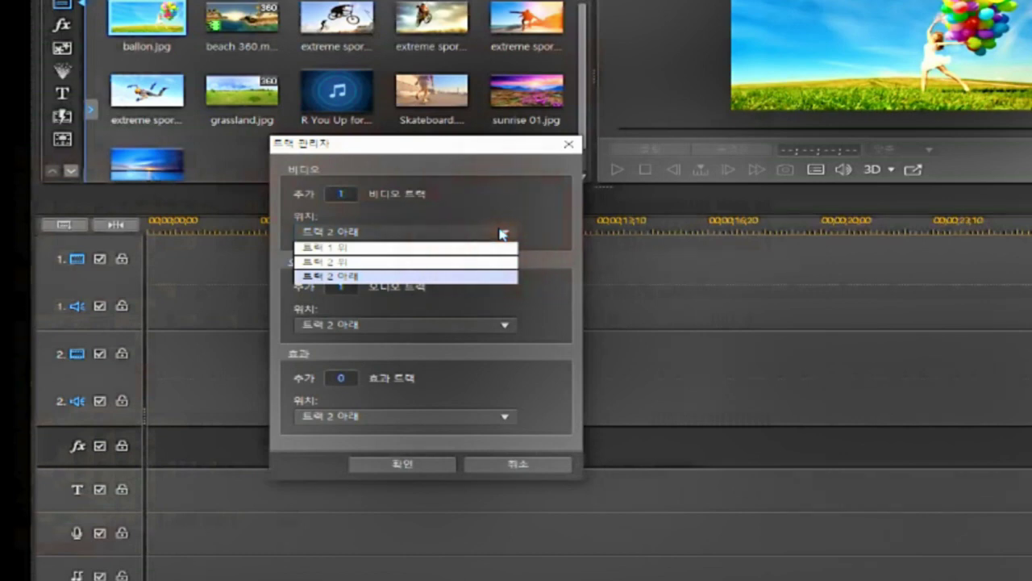
left_click(352, 262)
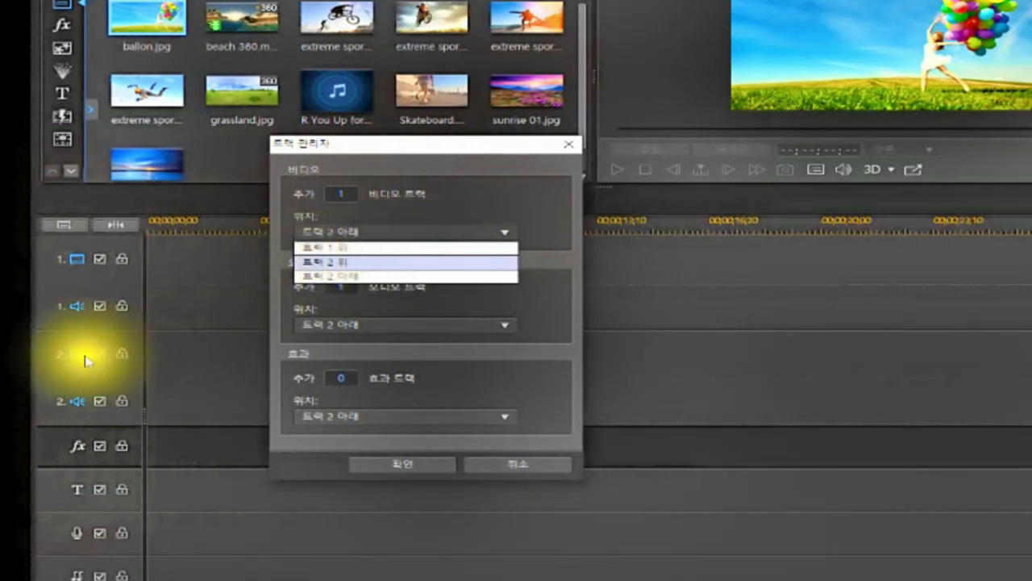
left_click(355, 262)
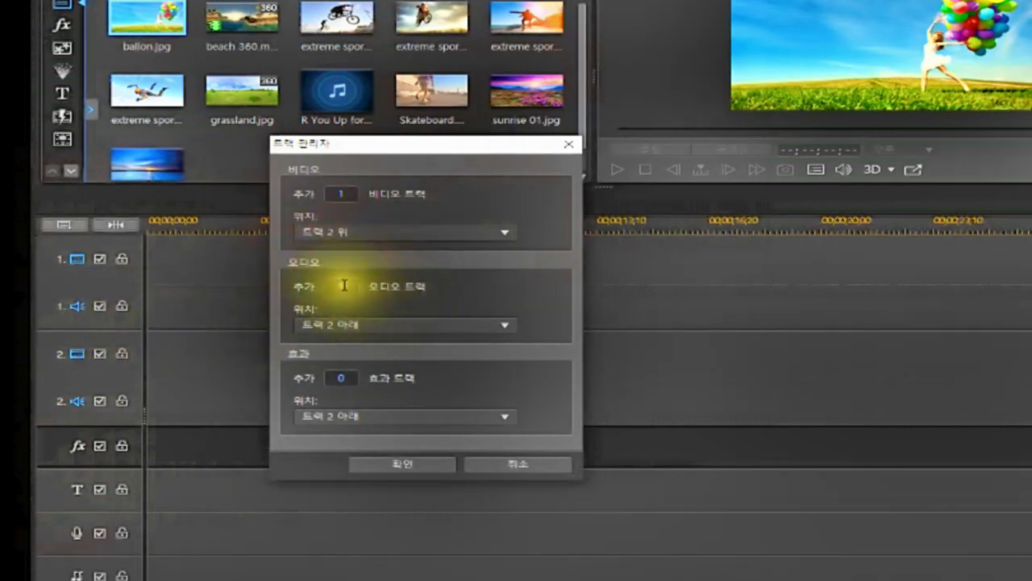
Set the track manager to add 1 audio track above track 2 (트랙 2 위)
left_click(344, 284)
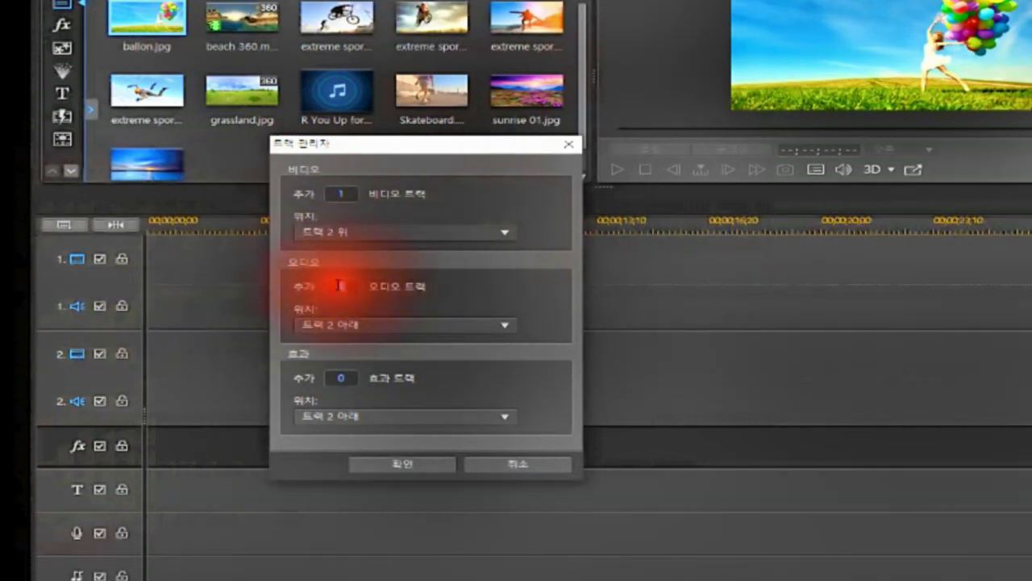
left_click(338, 286)
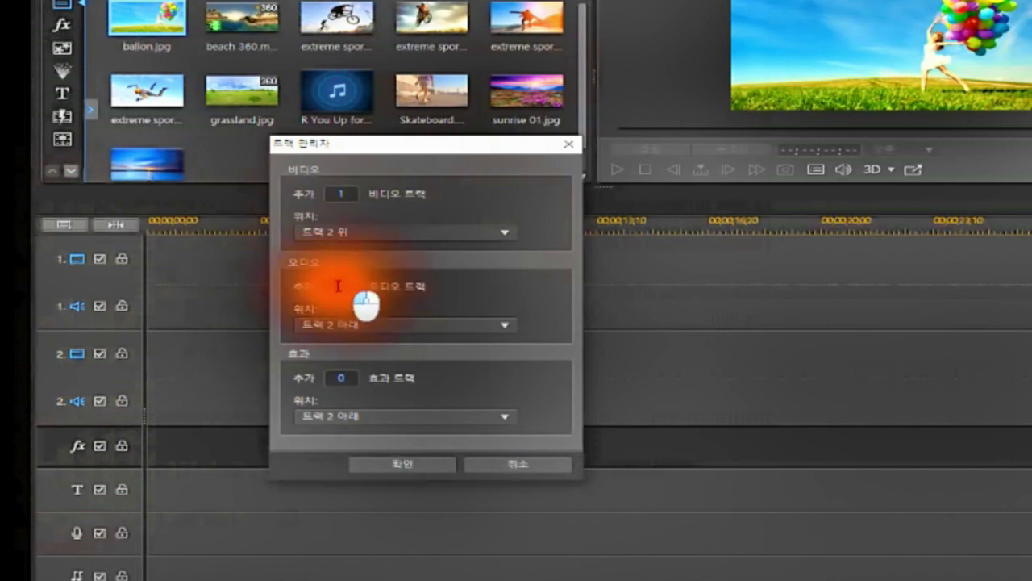
type("1")
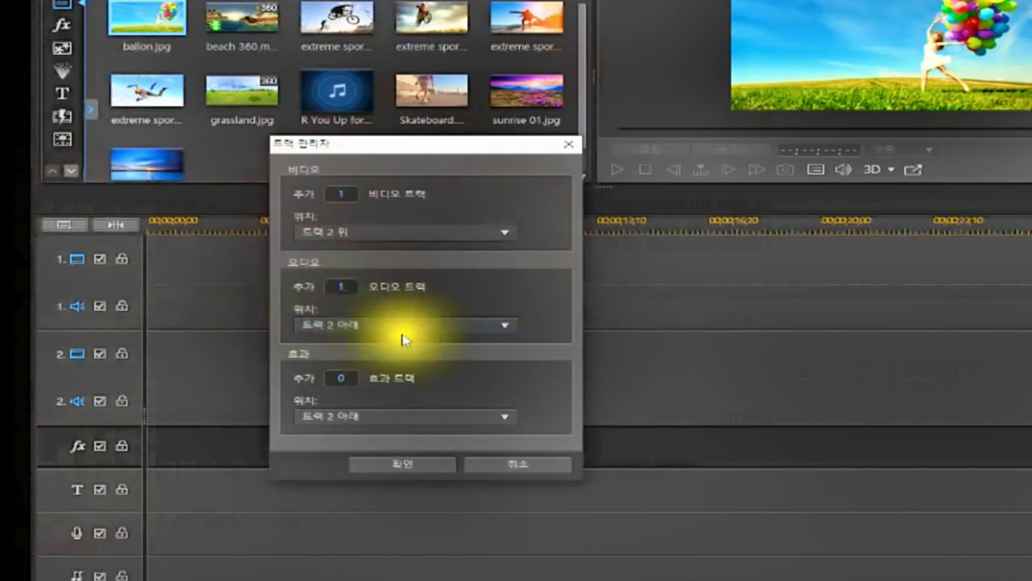
left_click(501, 326)
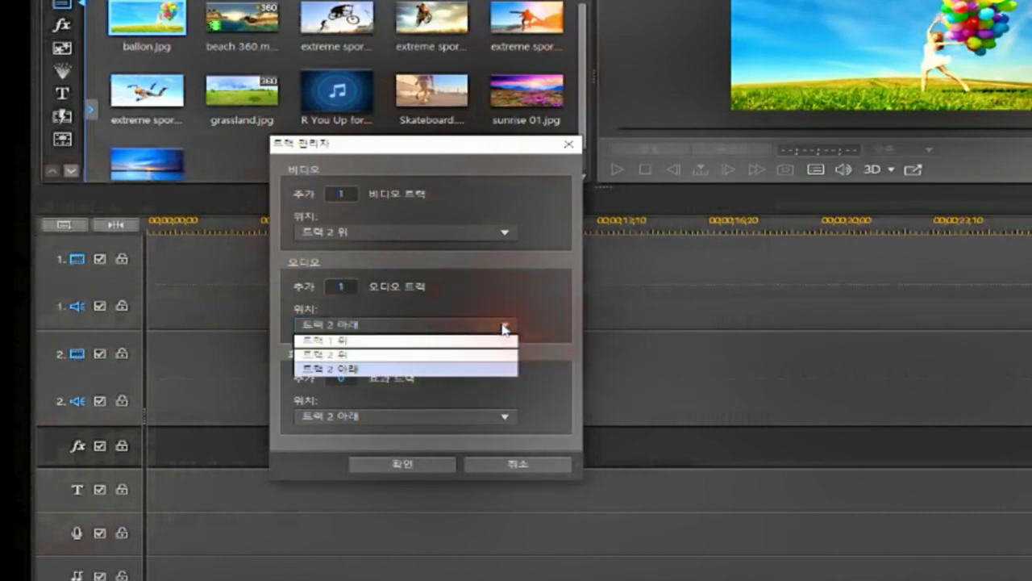
left_click(335, 355)
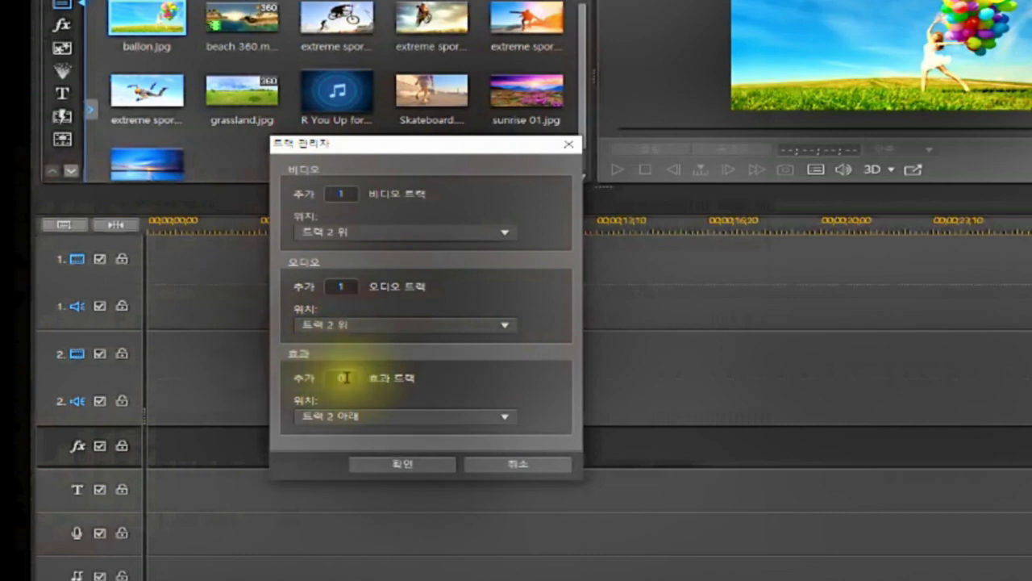
Set the number of added effect tracks to 0 and apply the track additions to the timeline
left_click(346, 378)
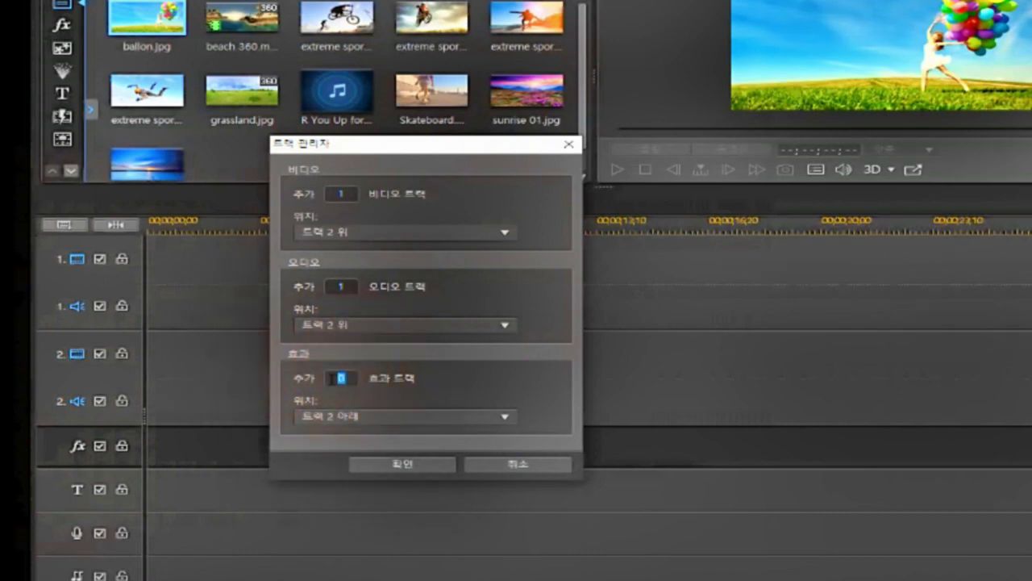
key("BackSpace")
type("1")
type("0")
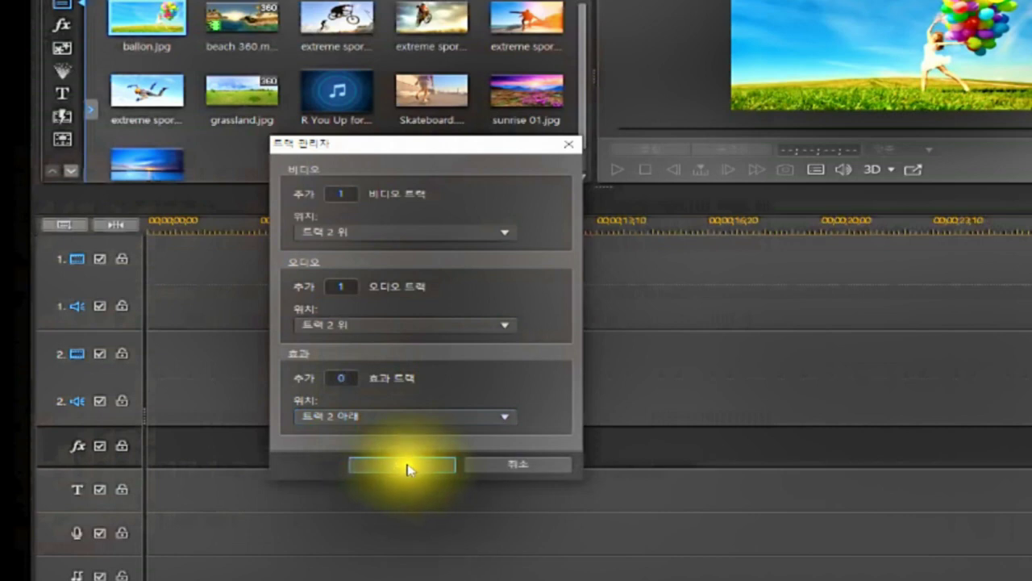
left_click(408, 468)
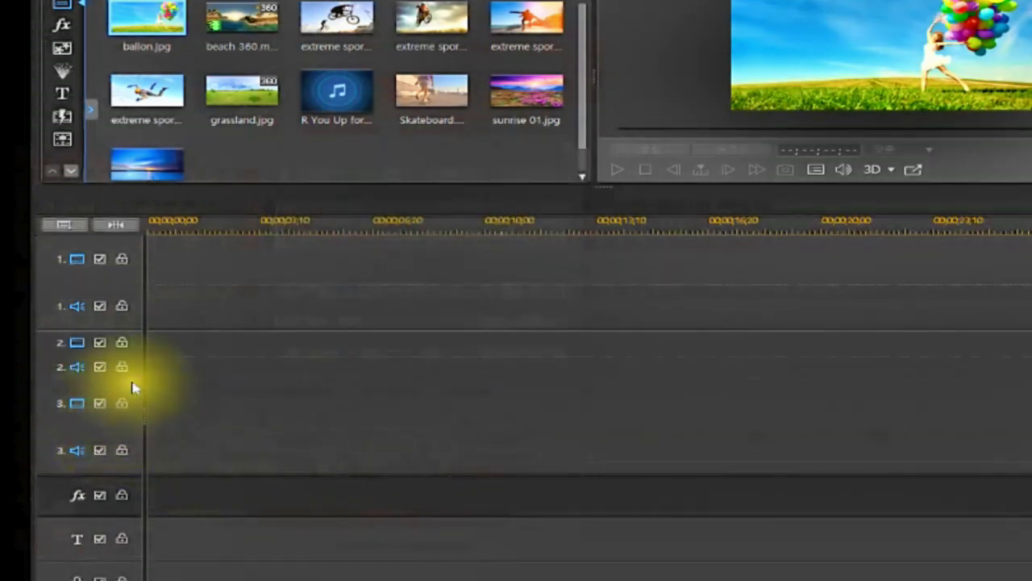
Set the video track height to medium (중간) and adjust the audio track height to match
right_click(67, 388)
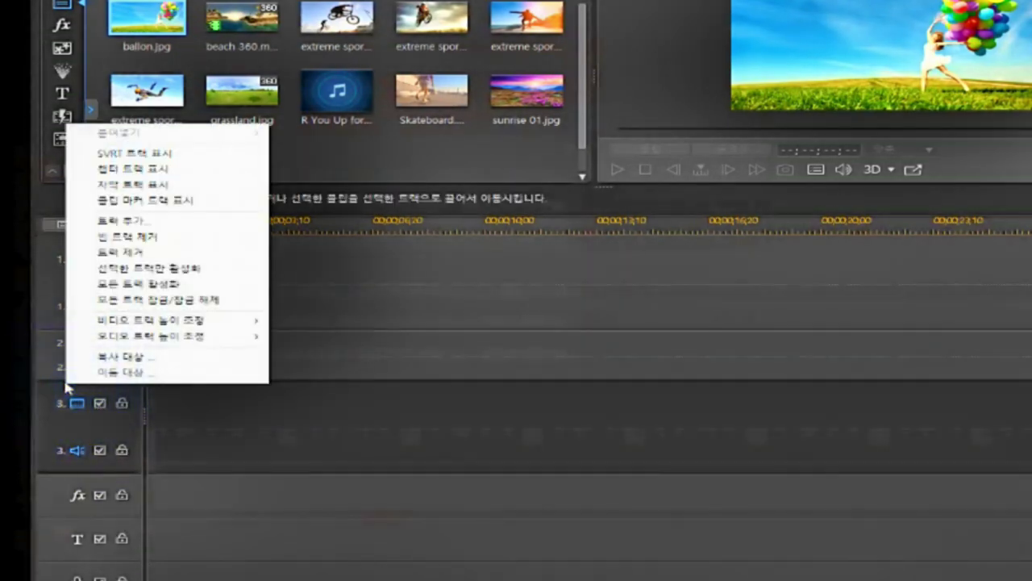
mouse_move(246, 321)
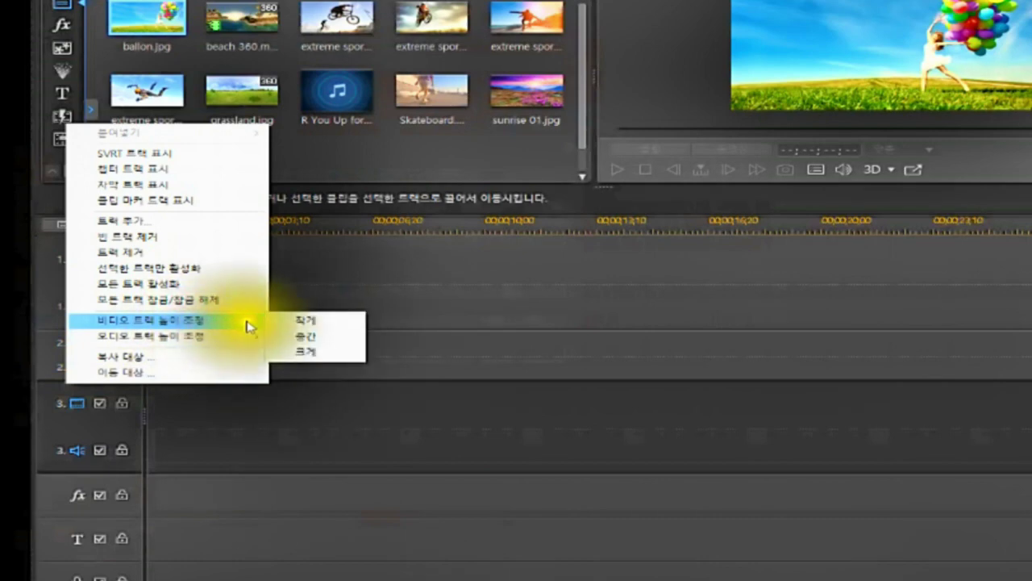
left_click(307, 337)
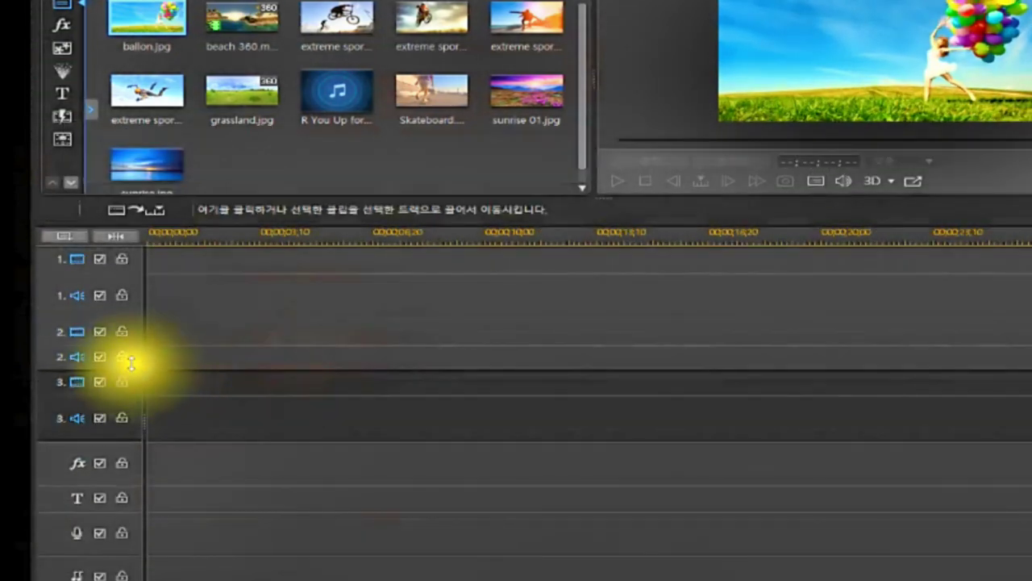
right_click(133, 363)
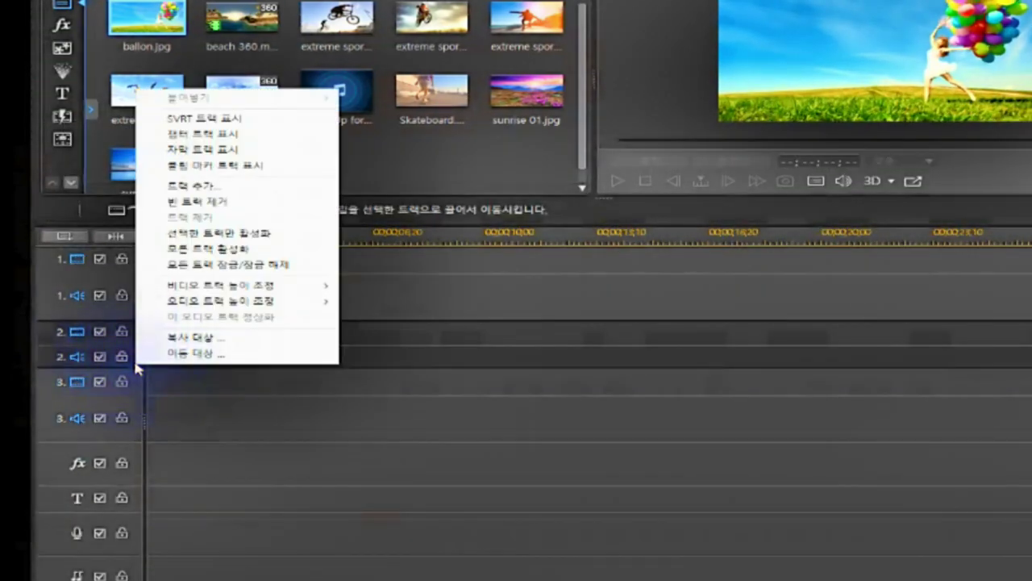
mouse_move(253, 300)
left_click(393, 332)
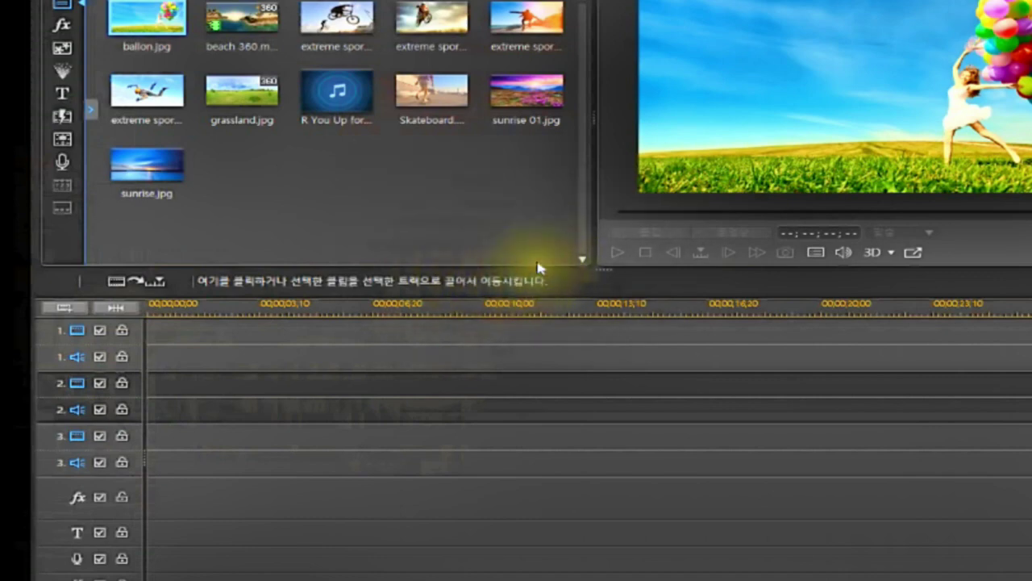
Enlarge the timeline area and place ballon.jpg at the start of video track 1
left_click_drag(537, 271, 551, 191)
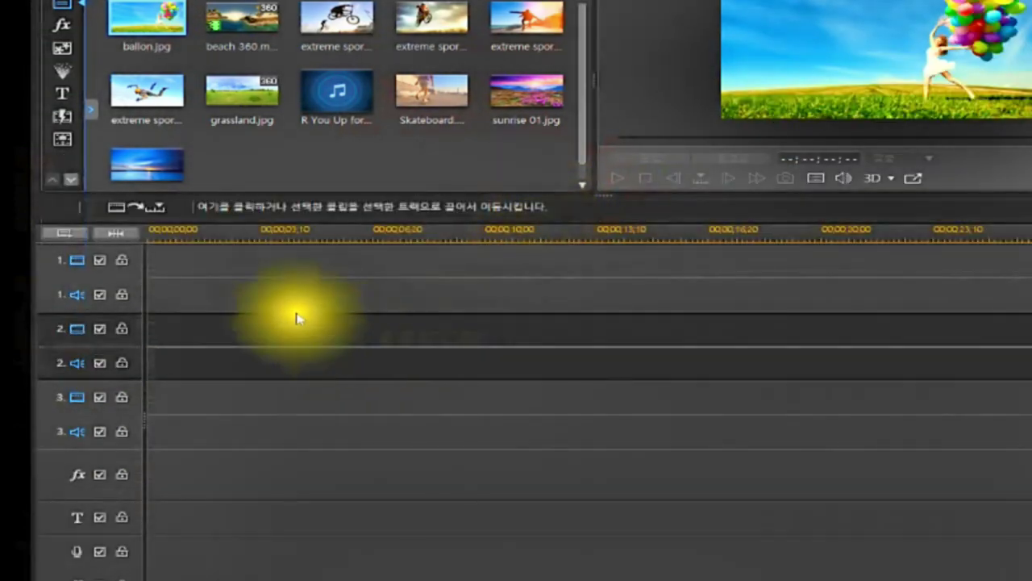
left_click(158, 267)
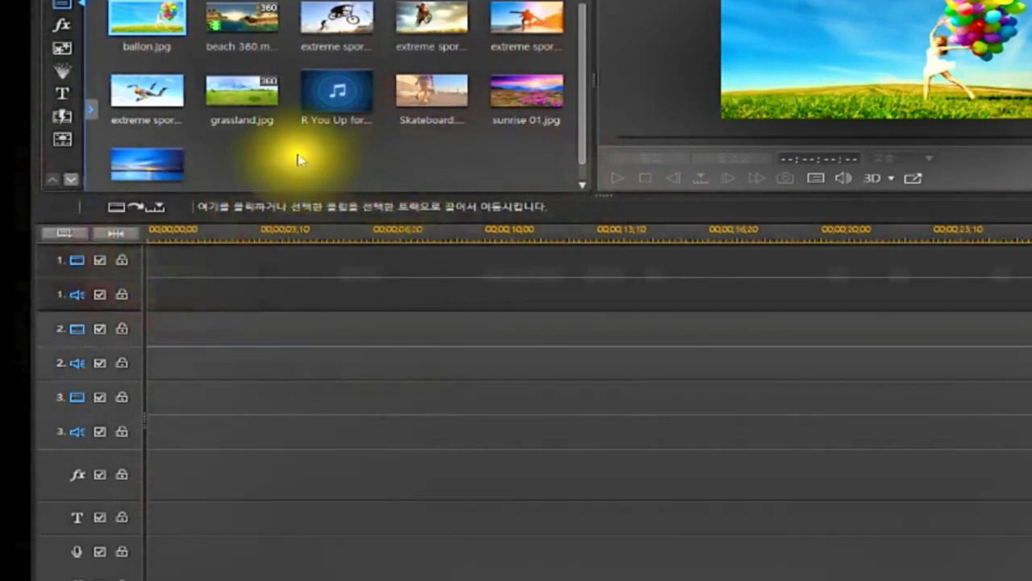
left_click(145, 24)
left_click_drag(145, 25, 133, 269)
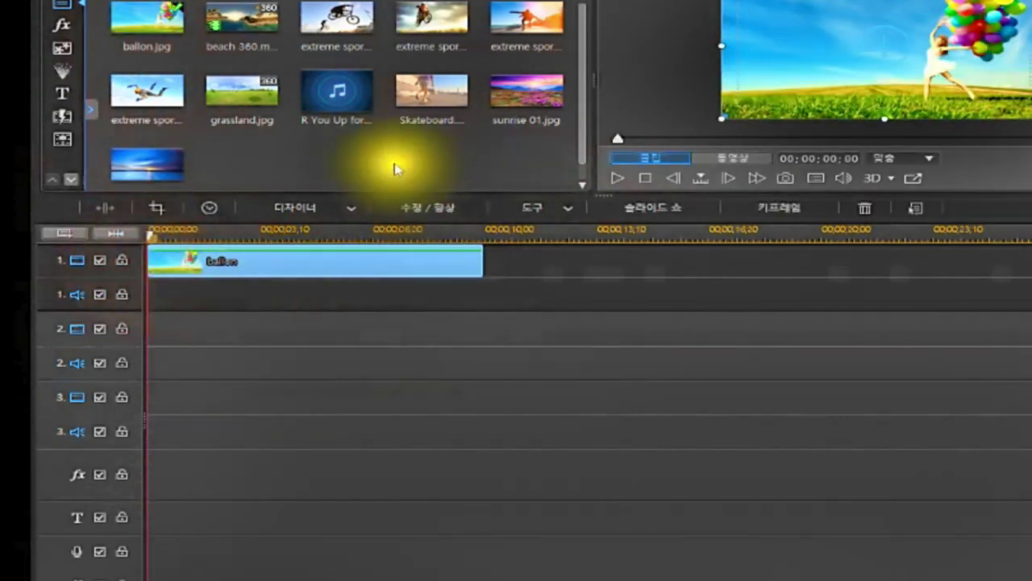
Place sunrise 01.jpg on video track 2, starting at 00:00:10:00 where the ballon clip ends
left_click_drag(526, 91, 487, 345)
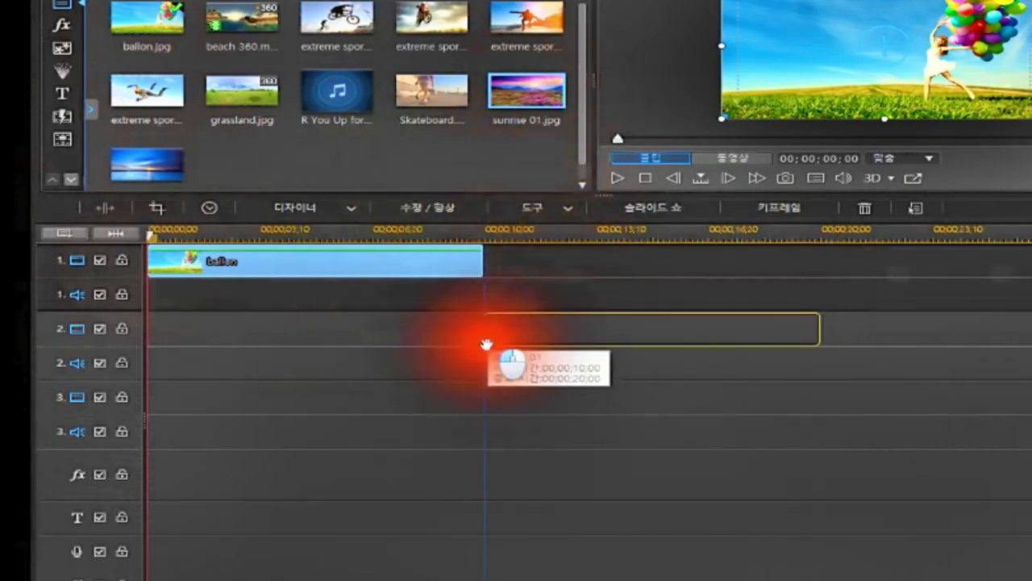
left_click_drag(486, 345, 484, 346)
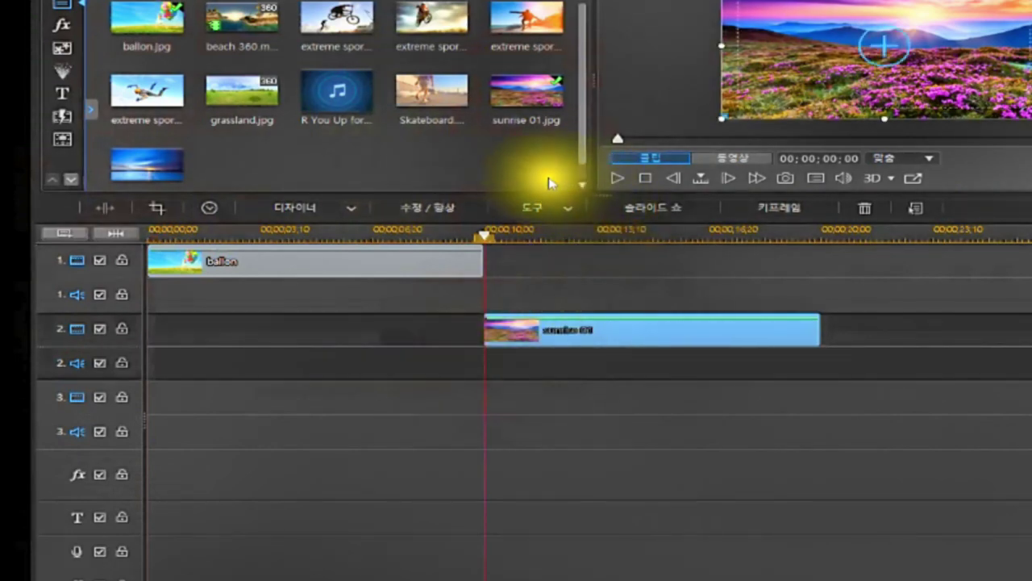
Place sunrise.jpg on video track 3, starting at 00:00:20:00 where the sunrise 01 clip ends
left_click(156, 172)
left_click_drag(156, 174, 822, 408)
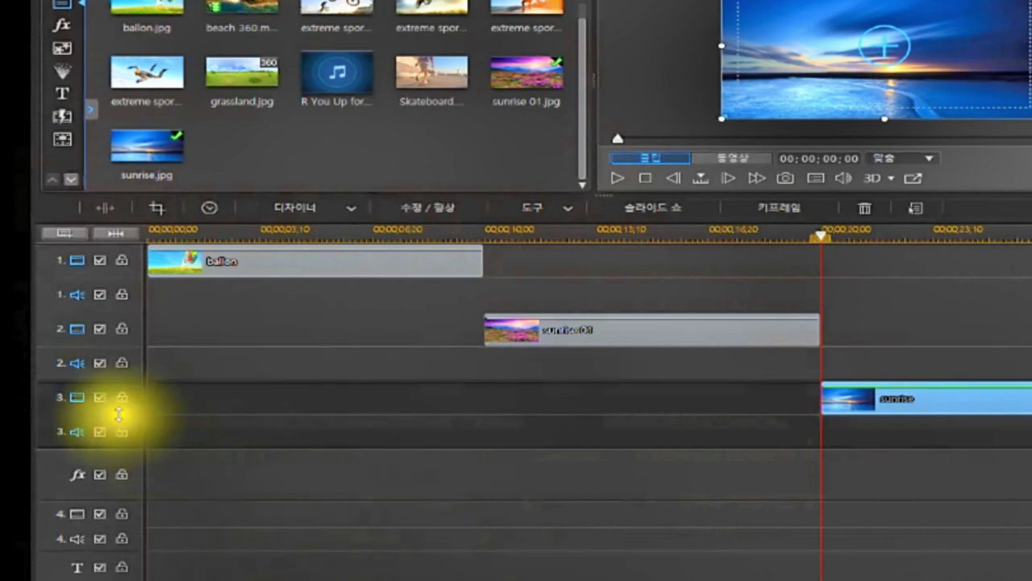
left_click(135, 364)
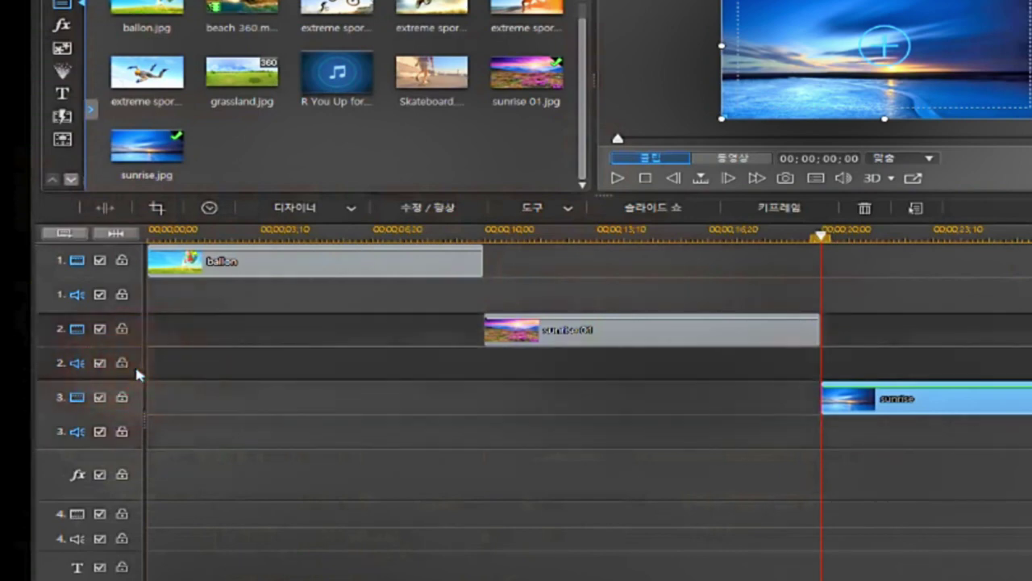
Lower video track 1 slightly and try to remove track 2, which holds the sunrise 01 clip, with 트랙 제거
left_click(125, 274)
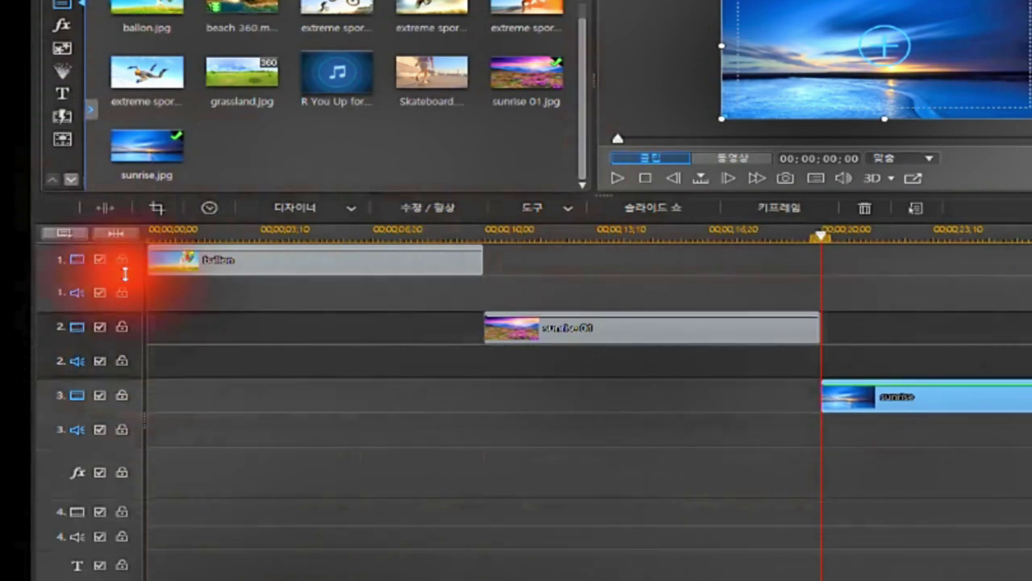
right_click(133, 297)
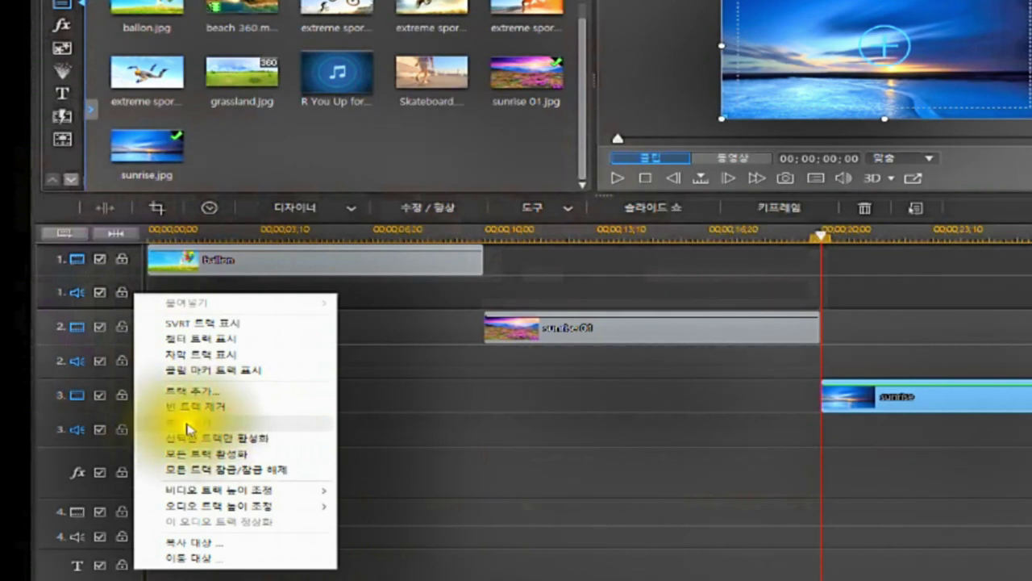
left_click(104, 342)
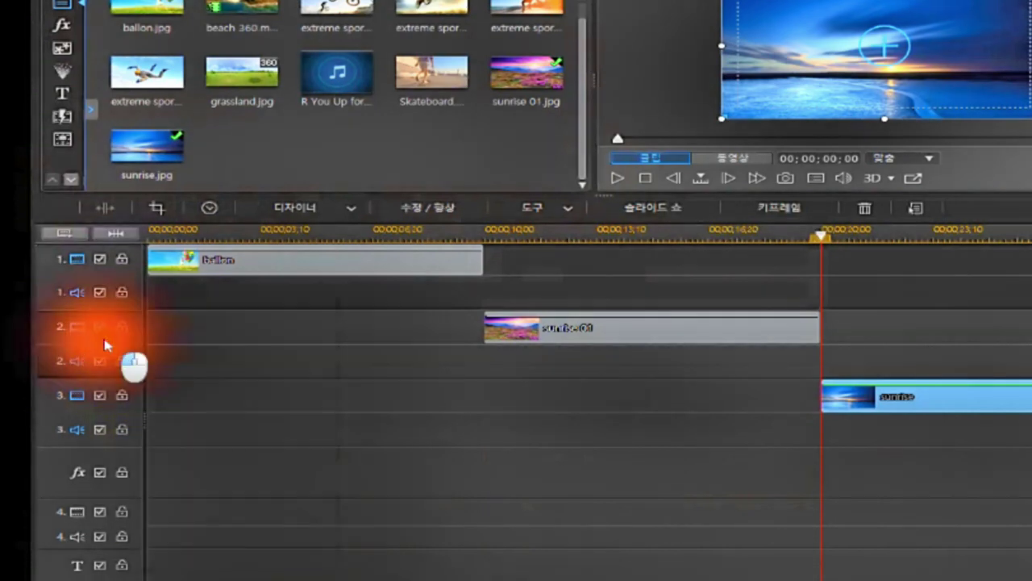
right_click(104, 342)
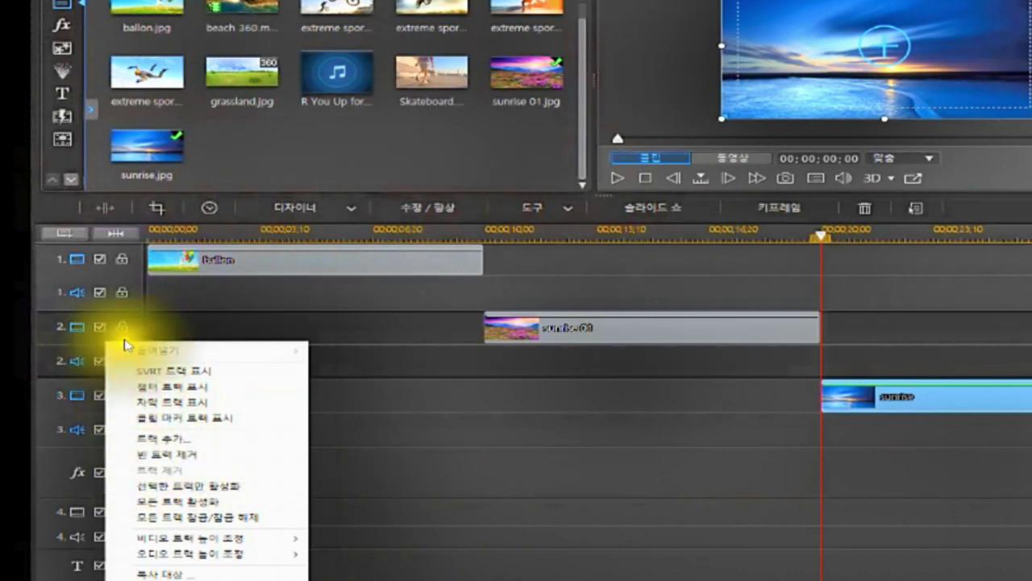
left_click(158, 475)
Shrink video track 2 to a thin strip and slightly reduce the height of audio track 2
left_click(133, 321)
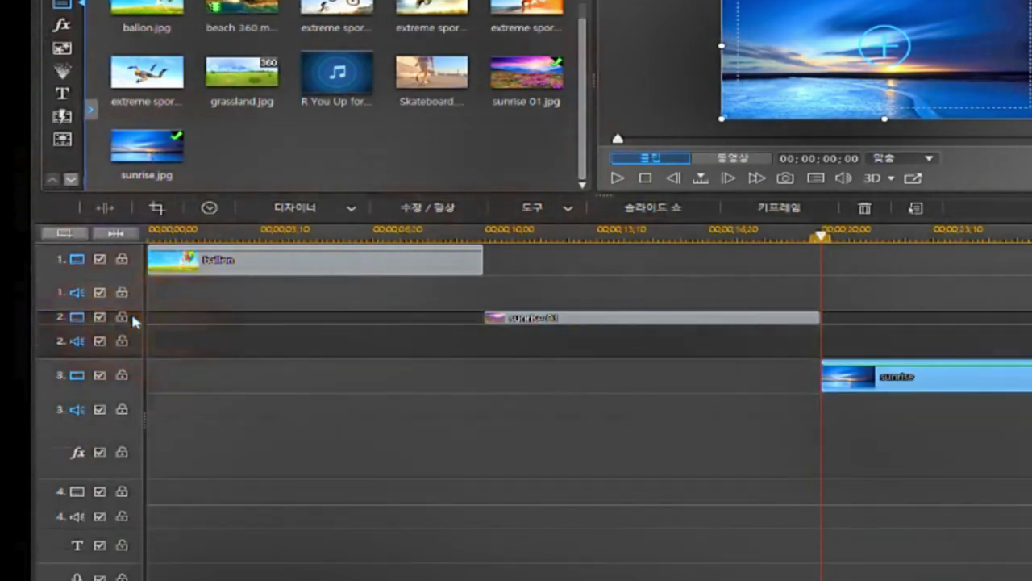
left_click(132, 292)
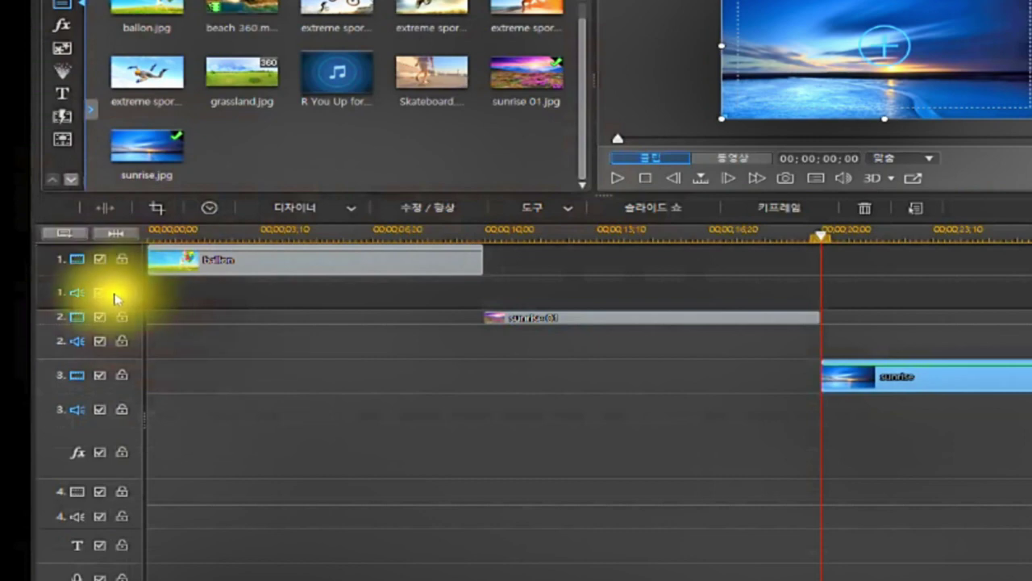
left_click(126, 350)
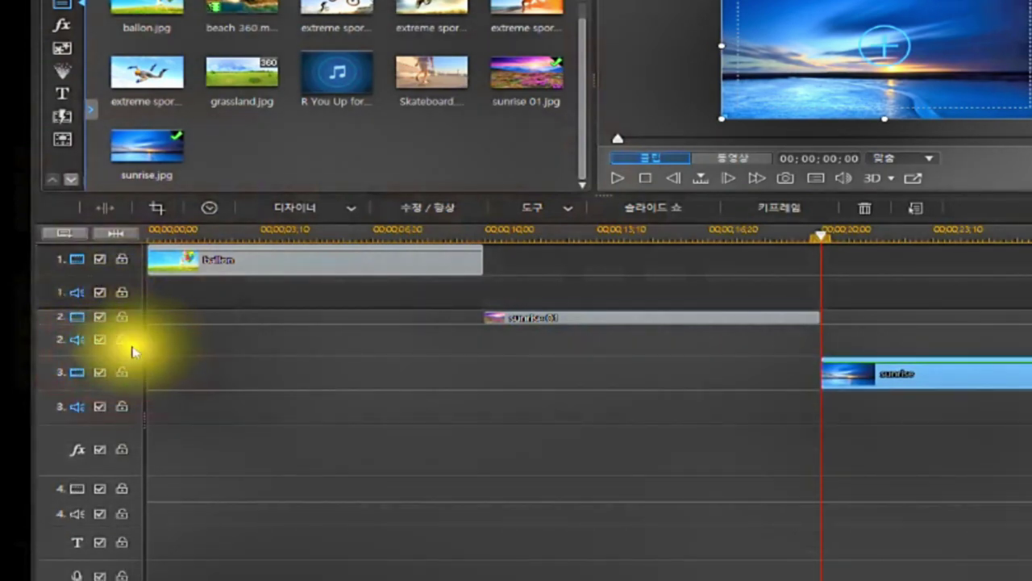
Delete the sunrise clip from video track 3 and restore it
left_click(133, 352)
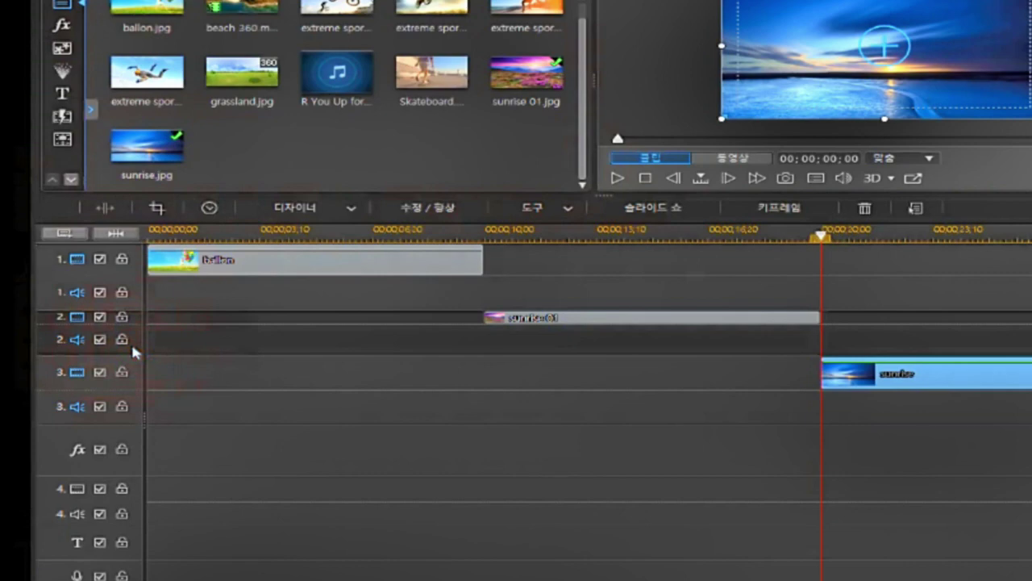
key("Delete")
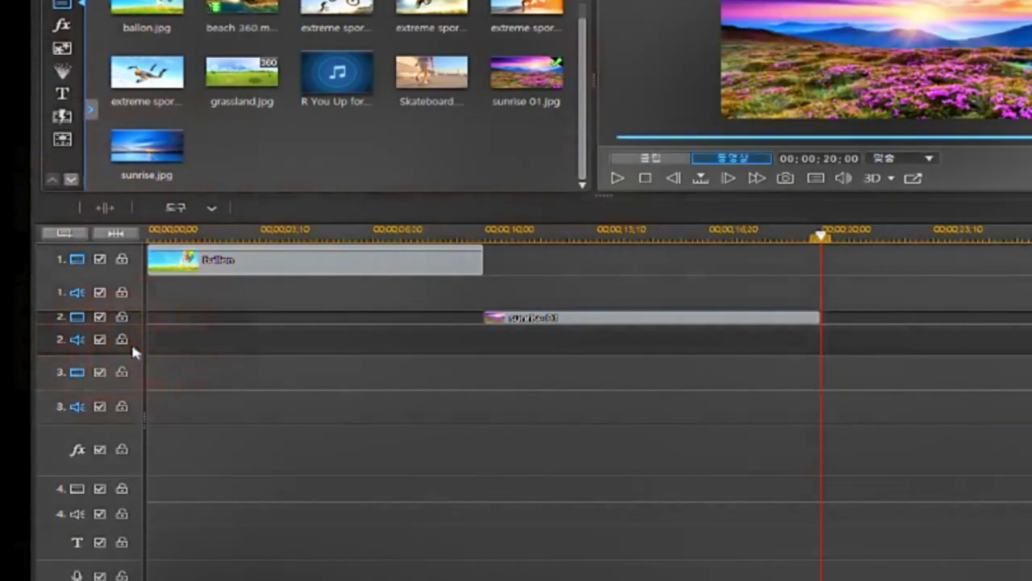
left_click(121, 345)
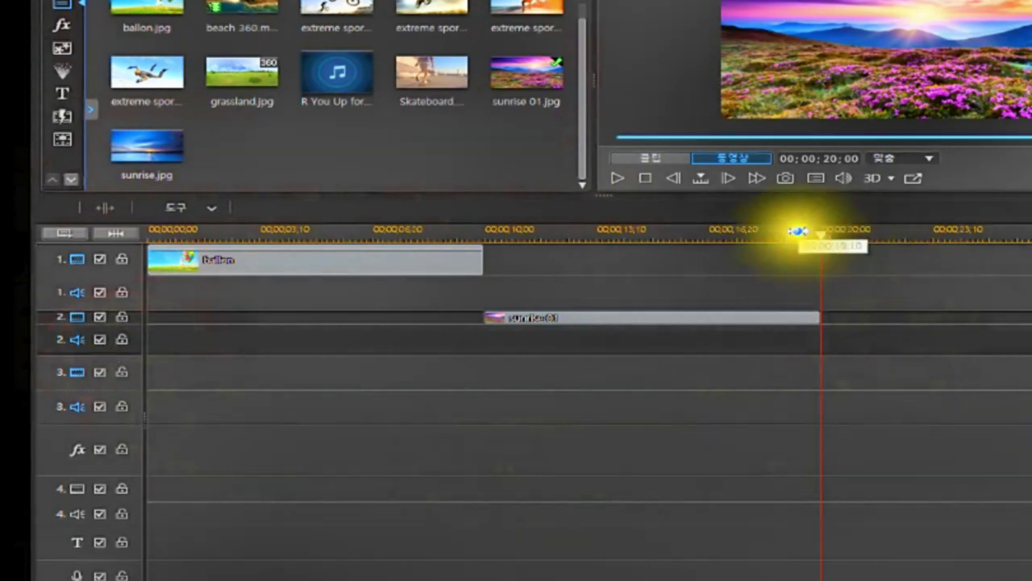
left_click(832, 349)
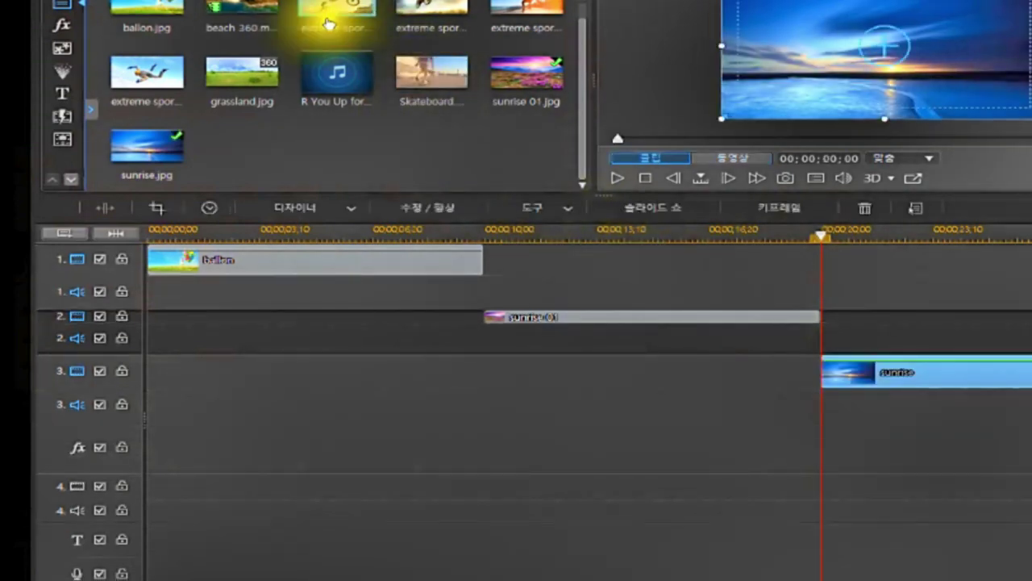
Increase the heights of audio track 2 and video tracks 2, 1 and 3 so the clip thumbnails are larger
left_click(68, 362)
left_click_drag(68, 362, 69, 380)
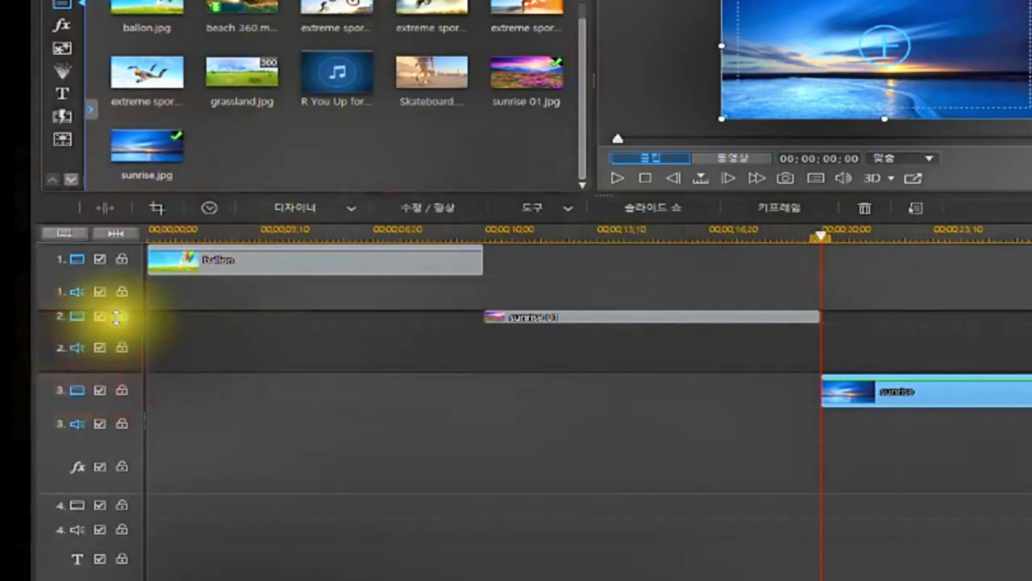
left_click_drag(129, 323, 129, 357)
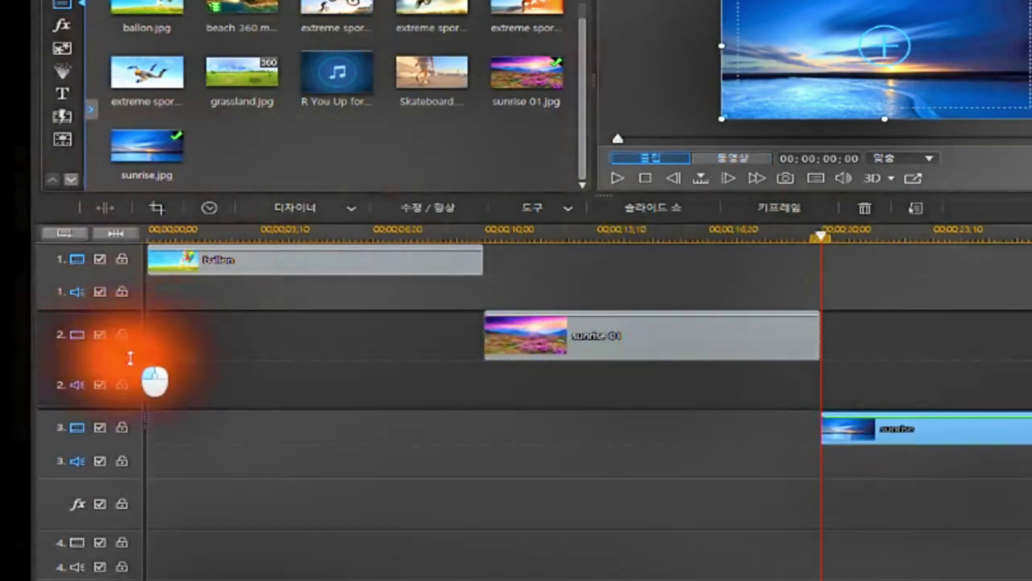
left_click_drag(107, 275, 114, 293)
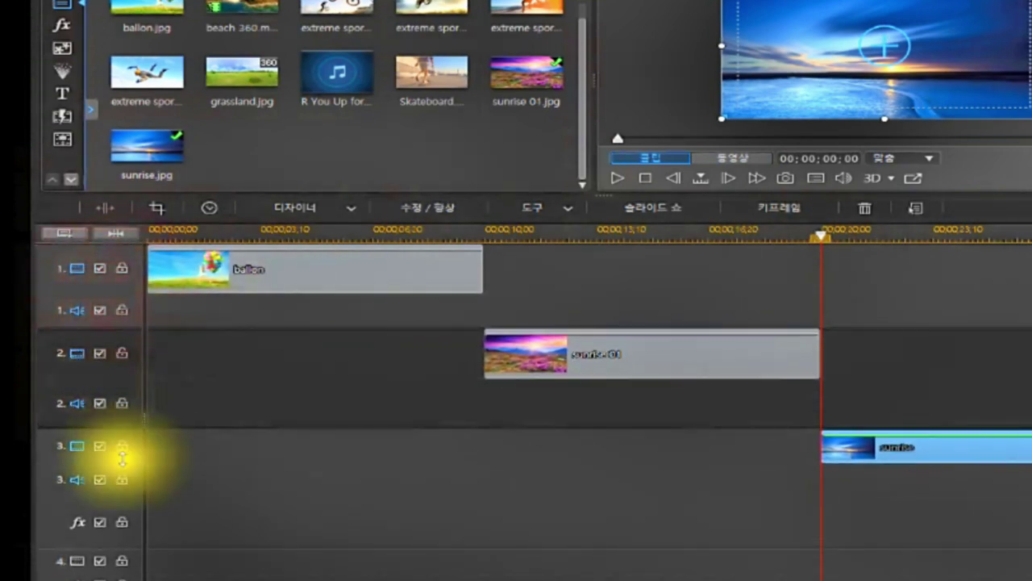
left_click_drag(123, 460, 126, 472)
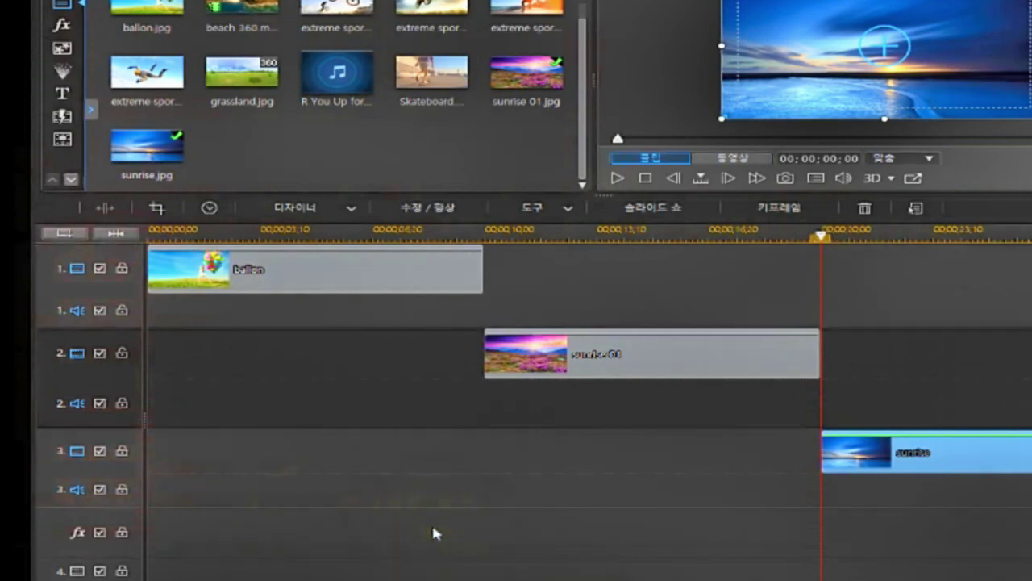
Remove track 3 together with its sunrise clip using 트랙 제거
right_click(96, 436)
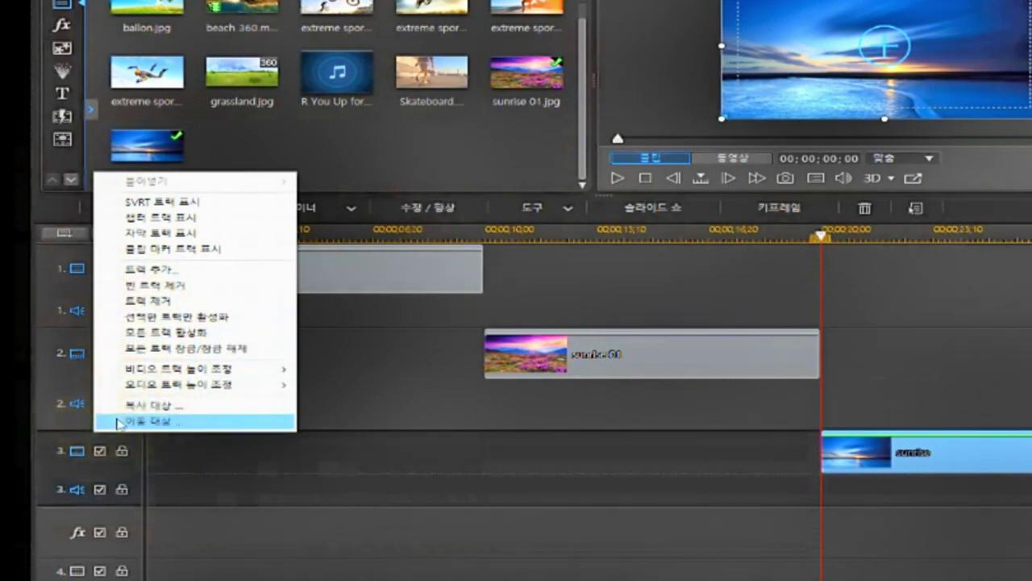
left_click(143, 302)
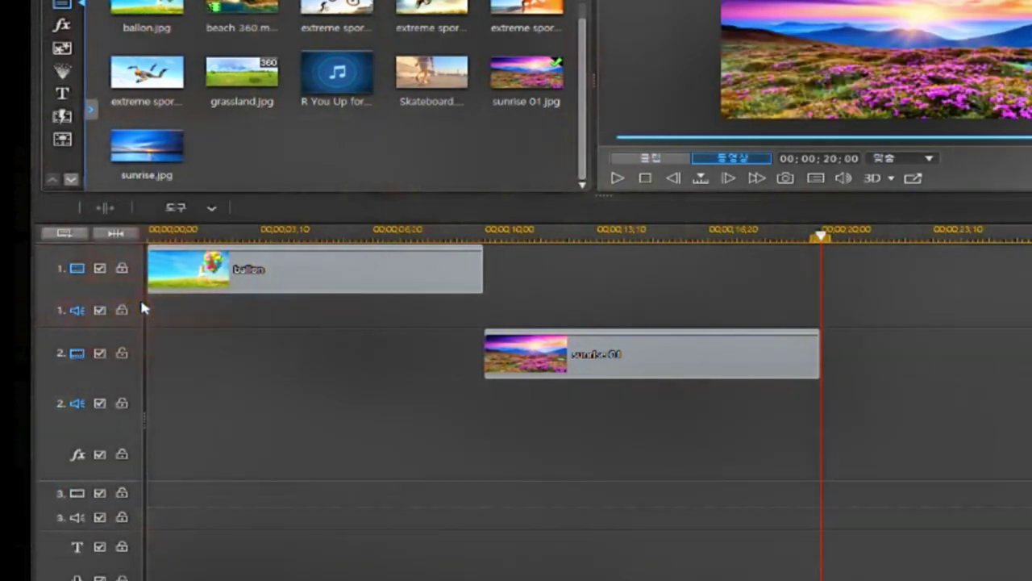
Reduce the effect track's height and increase the height of the empty track 3 below it
left_click(134, 503)
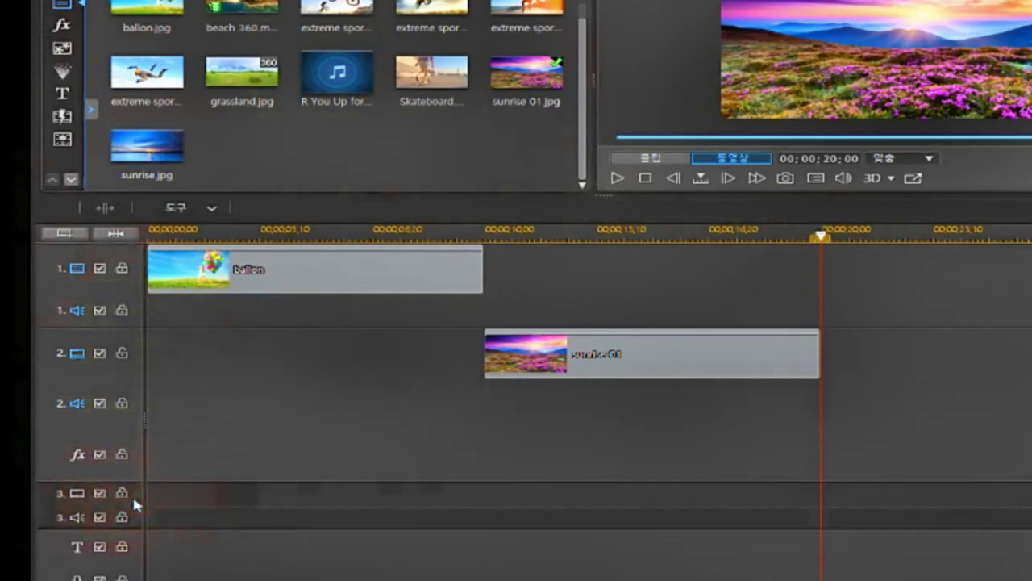
left_click_drag(132, 480, 136, 448)
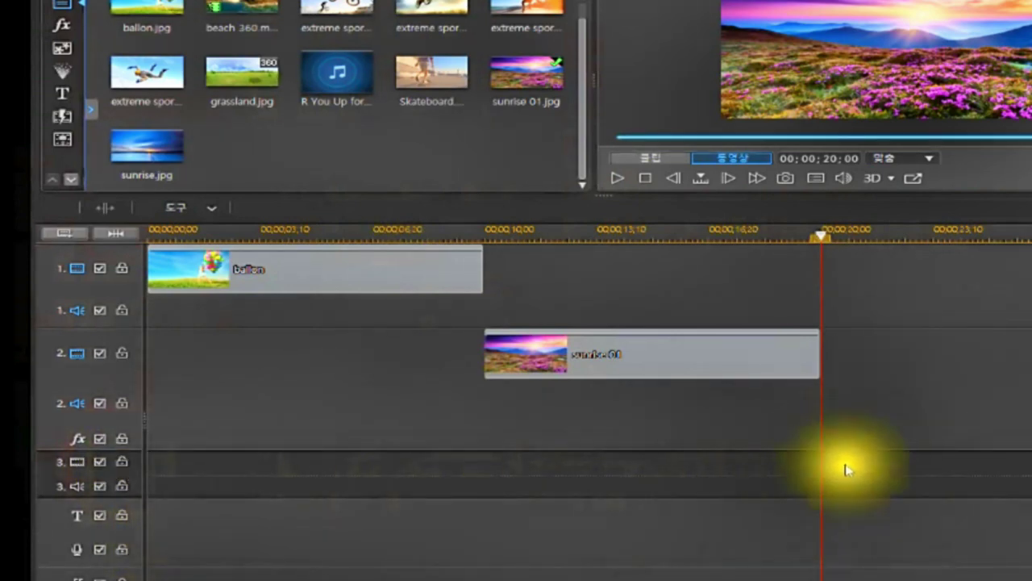
left_click_drag(126, 474, 123, 527)
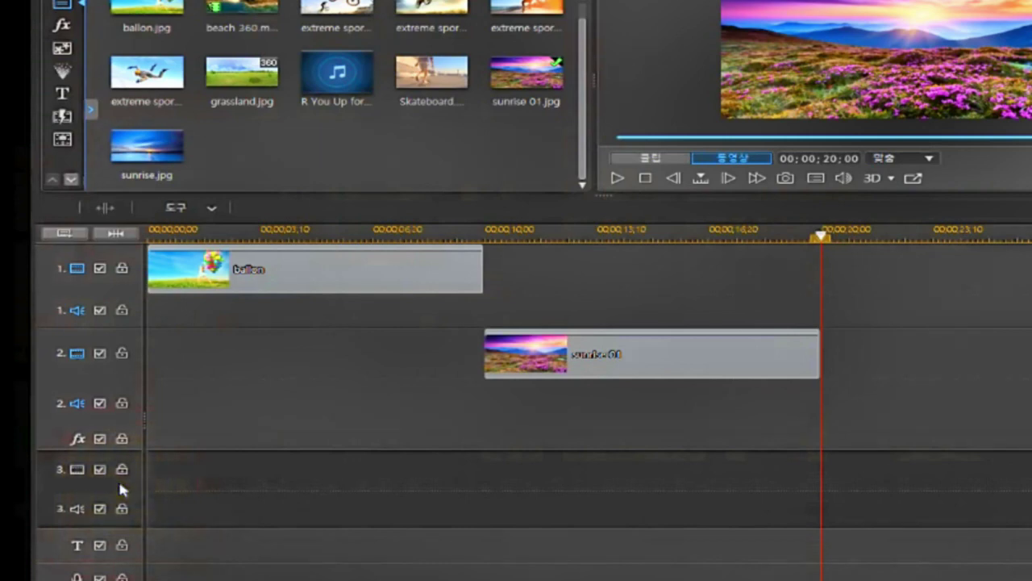
Remove all empty tracks with 빈 트랙 제거 and restore the empty track 3
right_click(120, 485)
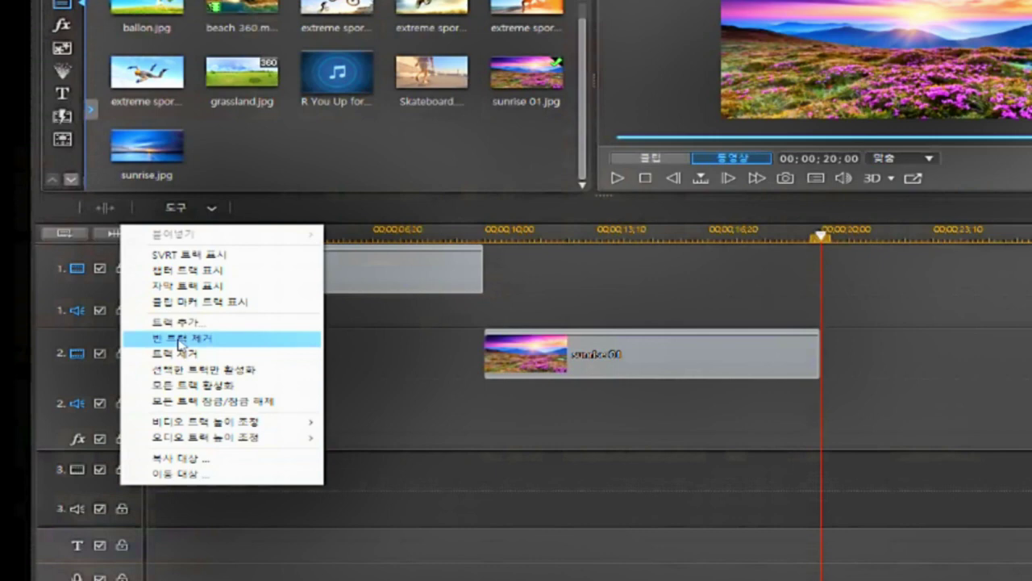
left_click(179, 340)
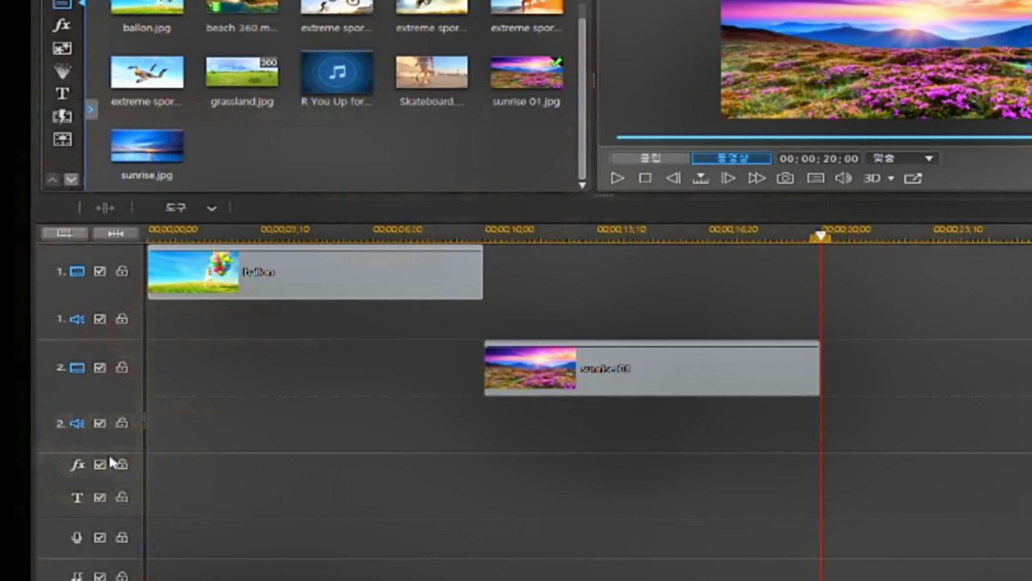
left_click_drag(87, 473, 133, 486)
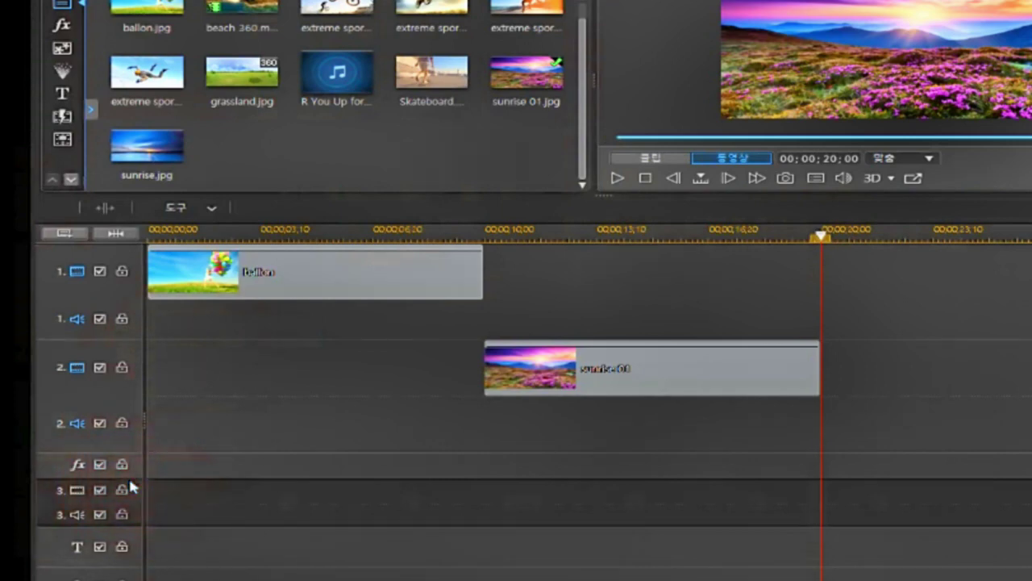
Remove only the selected empty track 3 with 트랙 제거 and restore it
right_click(133, 486)
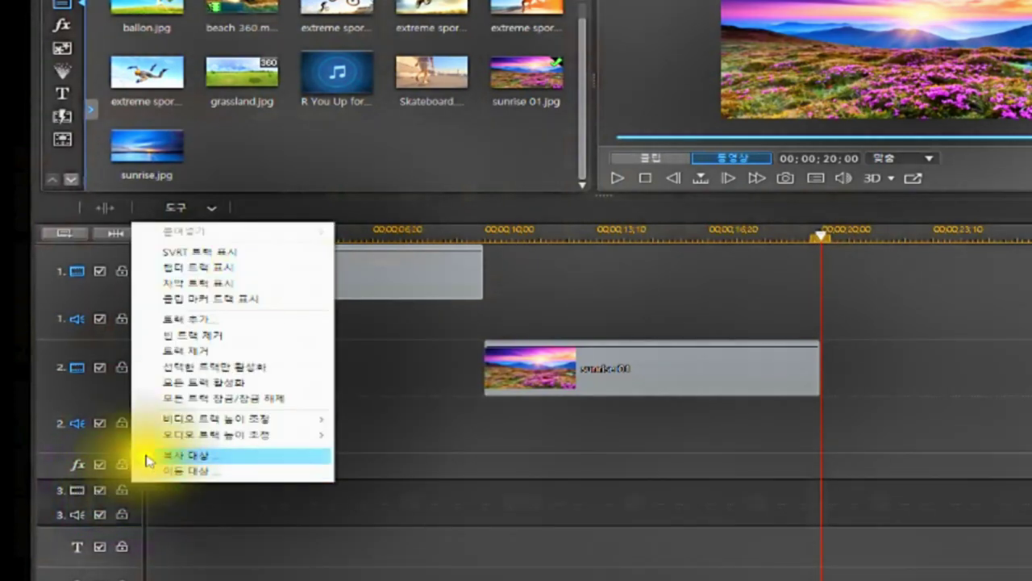
left_click(185, 351)
left_click_drag(184, 352, 184, 350)
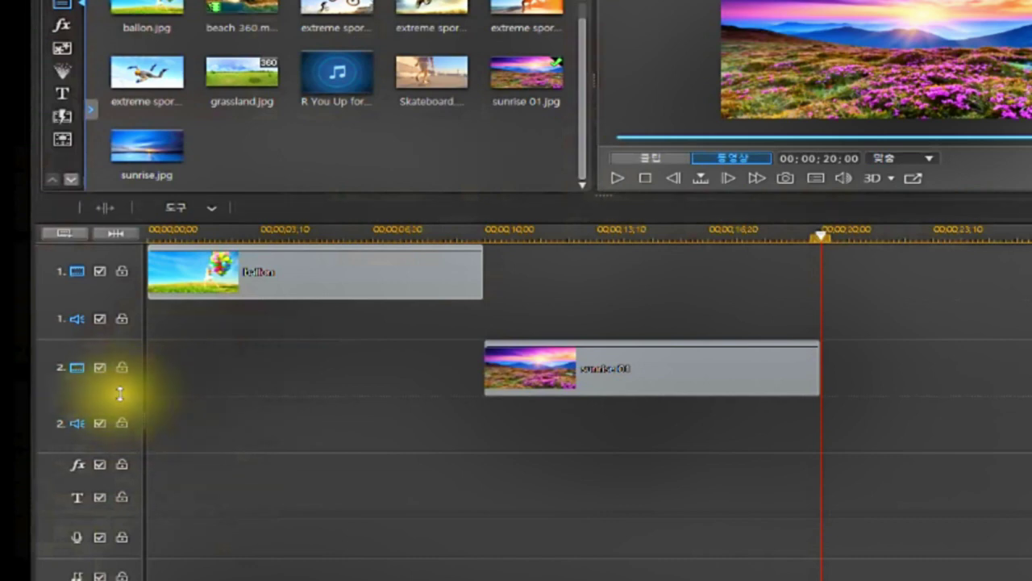
left_click_drag(107, 395, 129, 490)
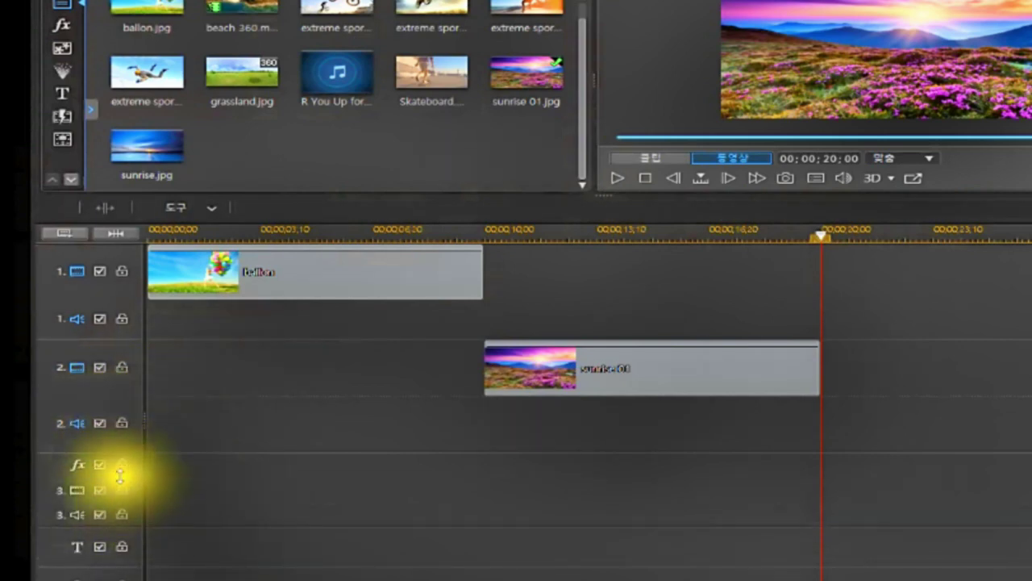
Lock video track 3 and bring up its track options, closing them without choosing a command
left_click(123, 489)
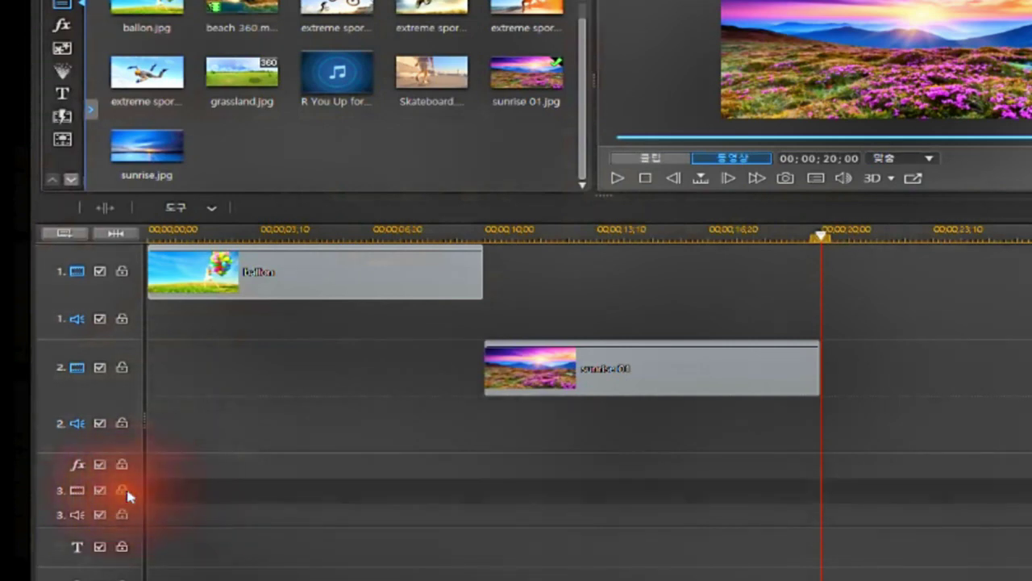
left_click(168, 518)
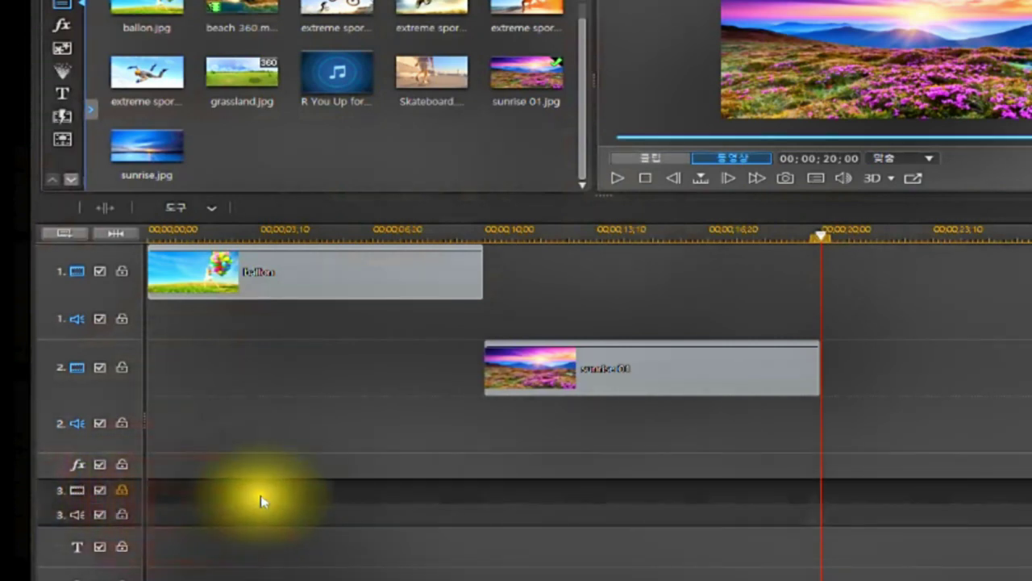
left_click(127, 492)
right_click(128, 490)
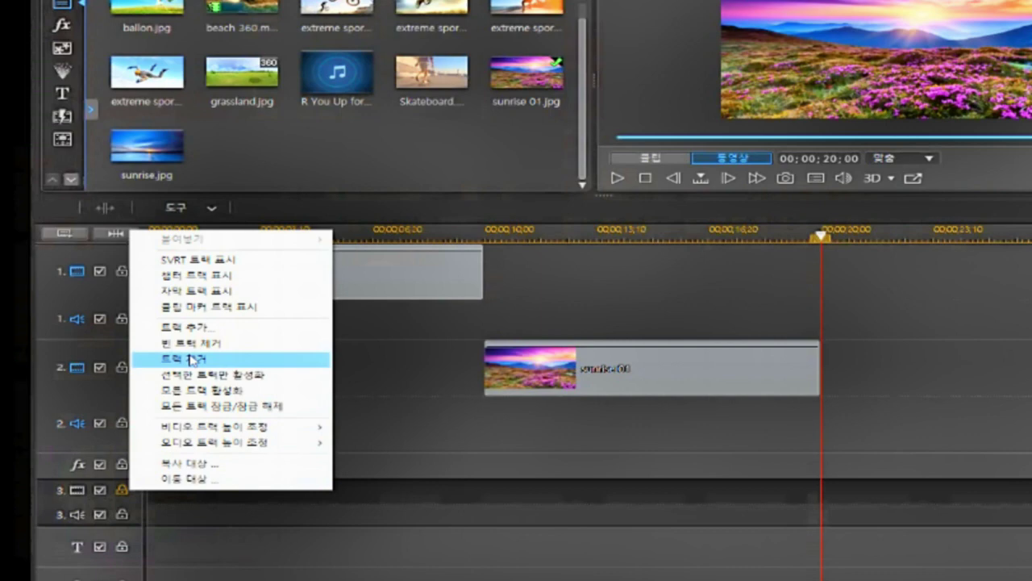
left_click(389, 400)
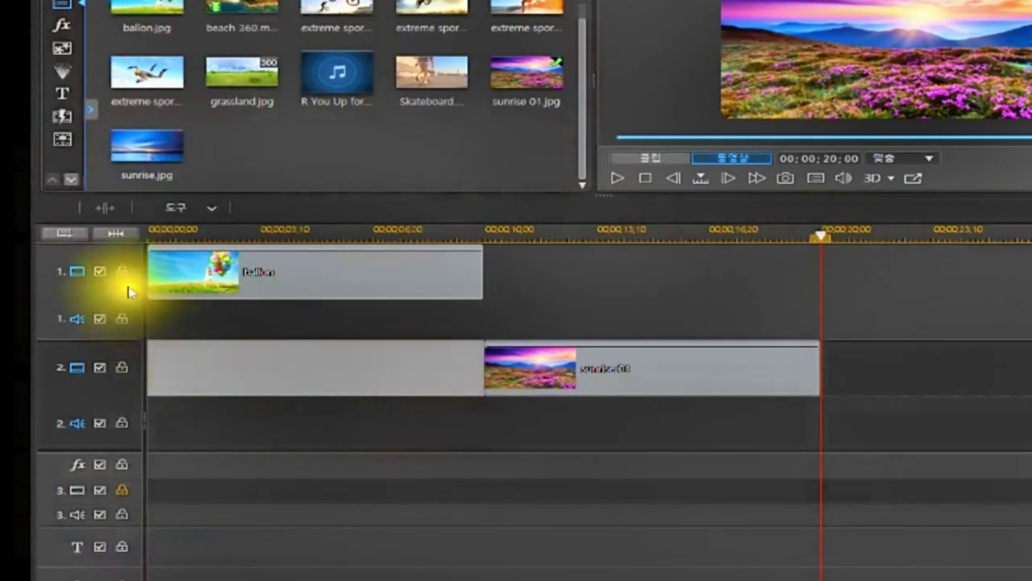
left_click(154, 307)
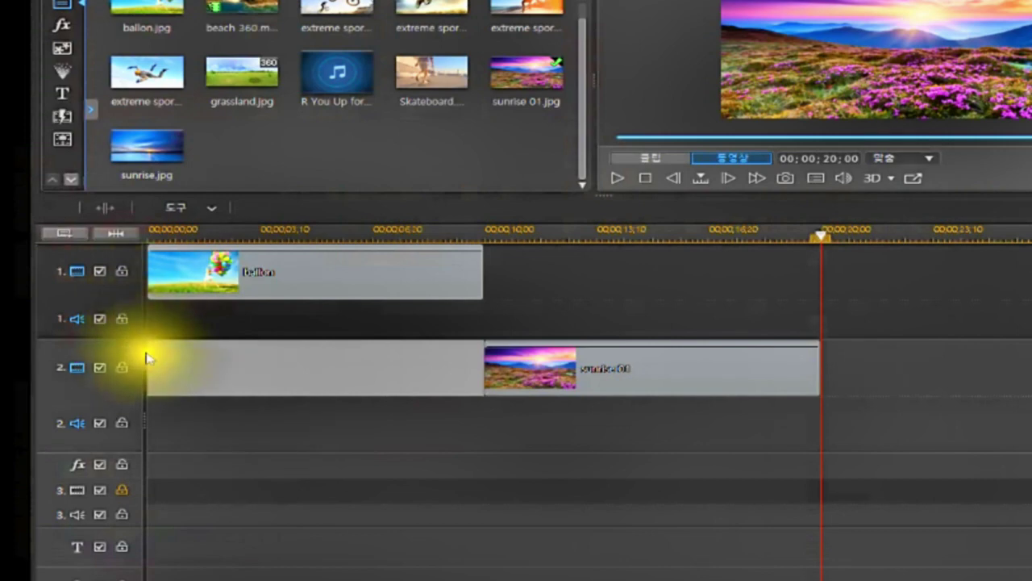
left_click(105, 359)
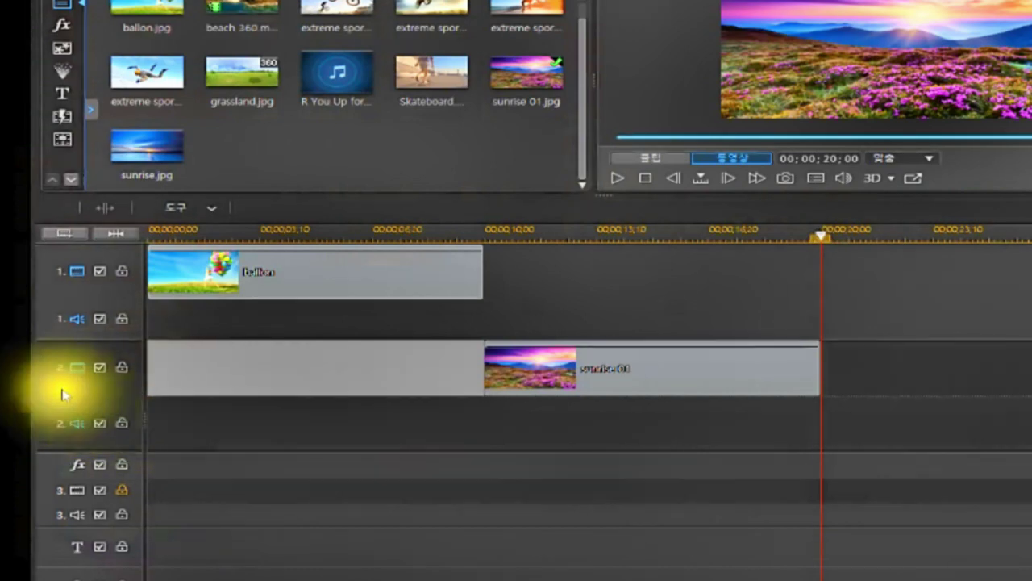
left_click(122, 489)
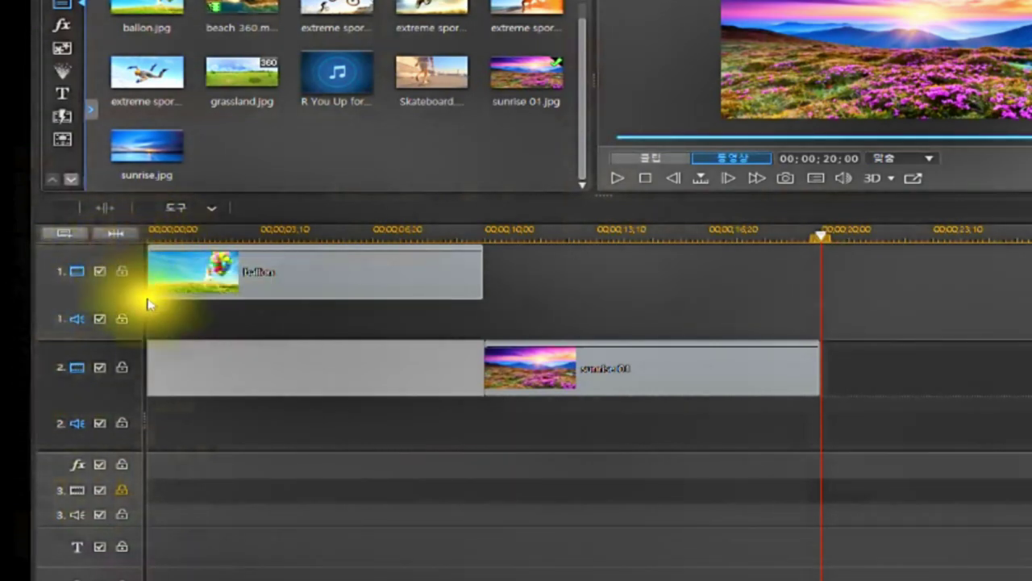
Widen the track header area of the timeline to show the track name fields
left_click(142, 421)
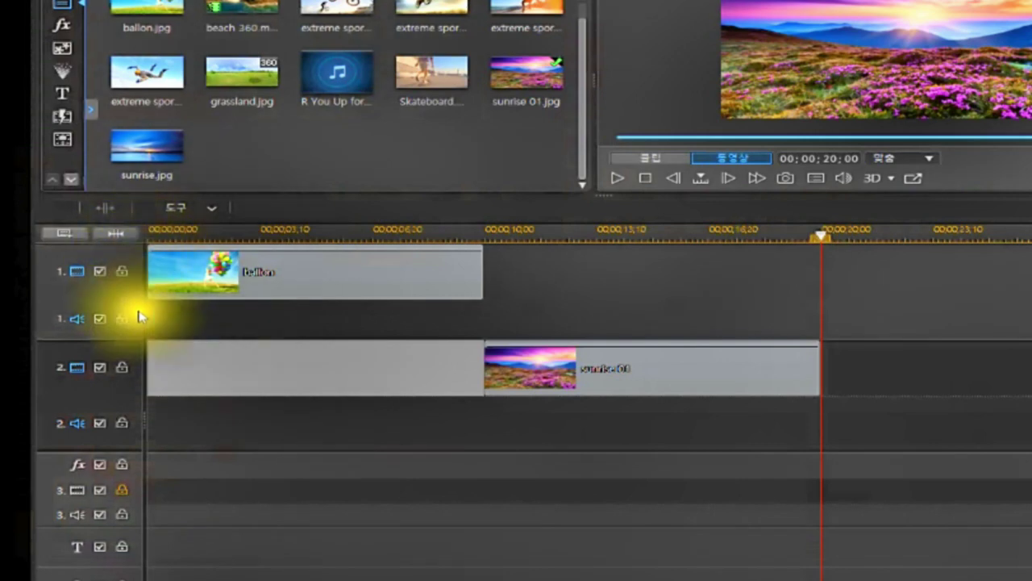
left_click(142, 388)
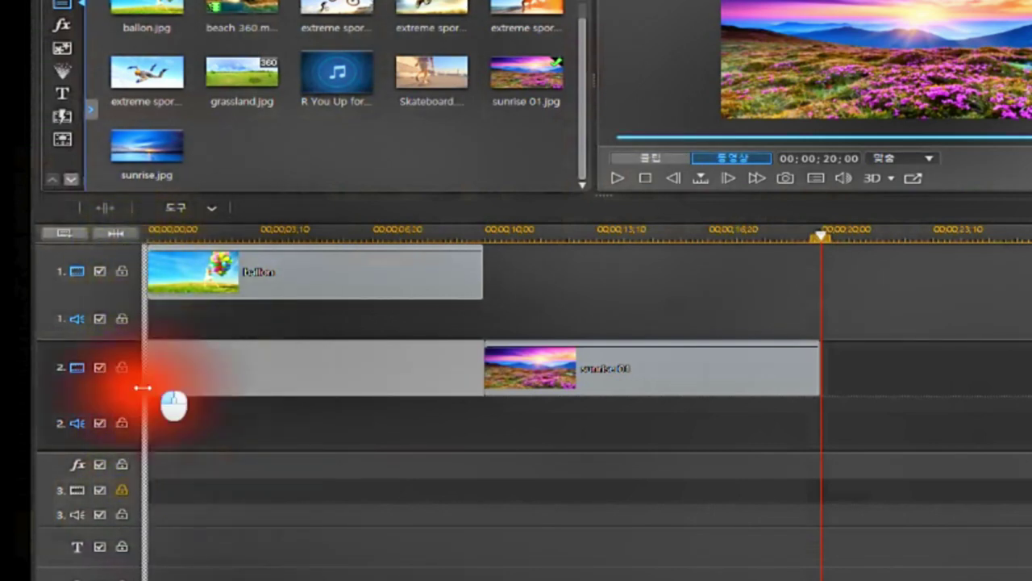
left_click_drag(142, 388, 140, 411)
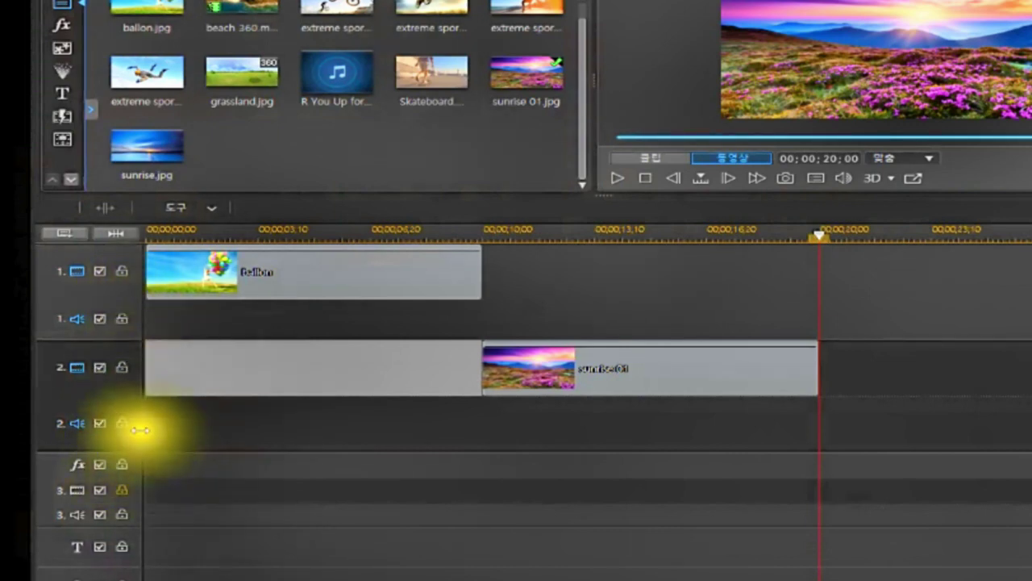
left_click_drag(139, 407, 253, 425)
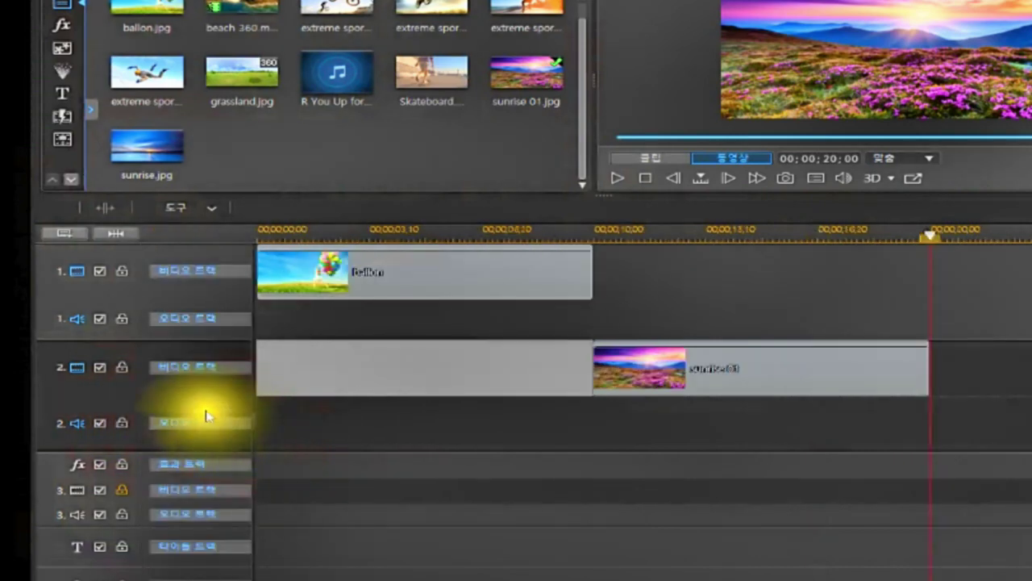
Rename video track 1 as 1번 풍경, clearing the mistyped name first
left_click(185, 274)
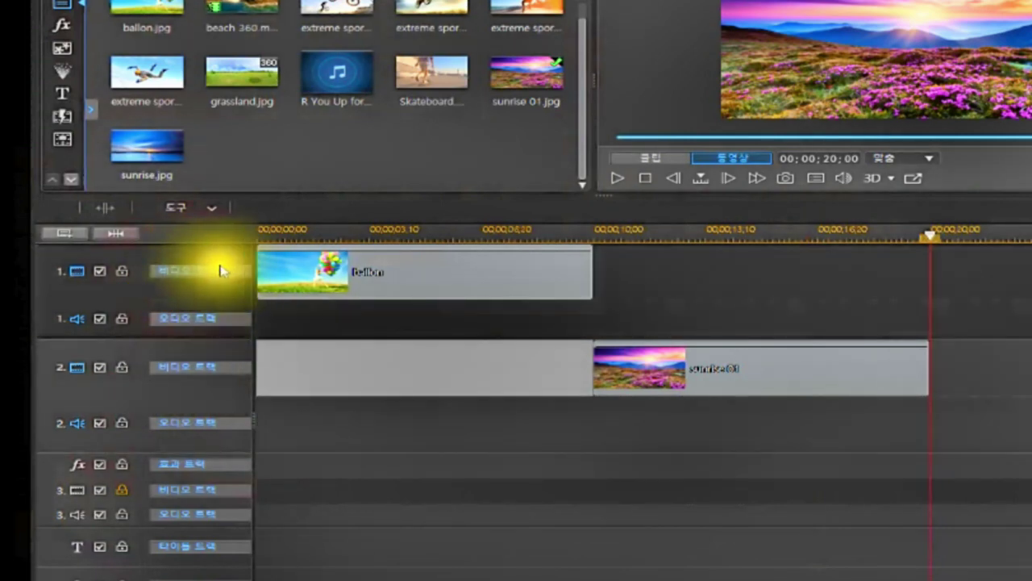
left_click(221, 272)
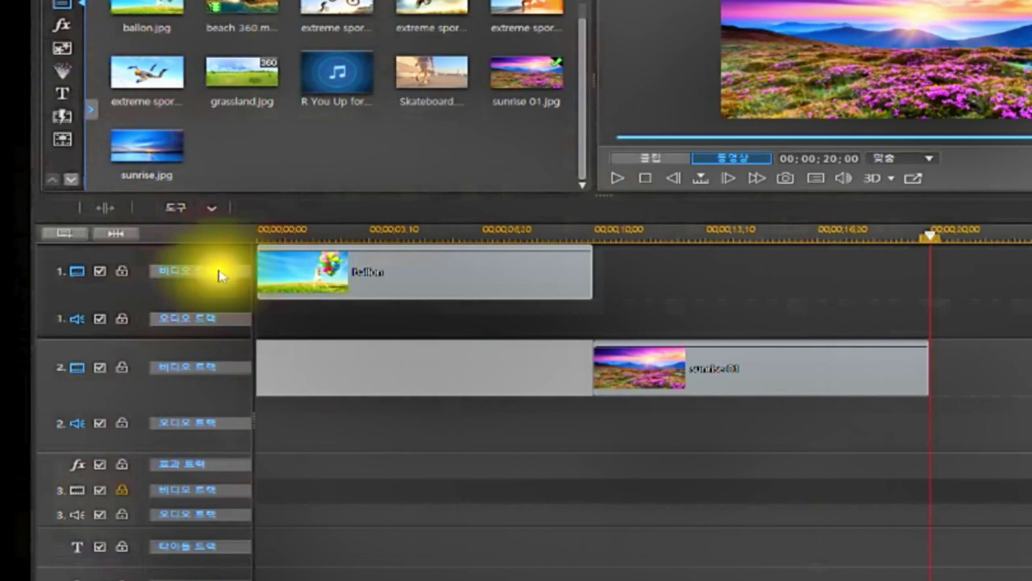
left_click(221, 271)
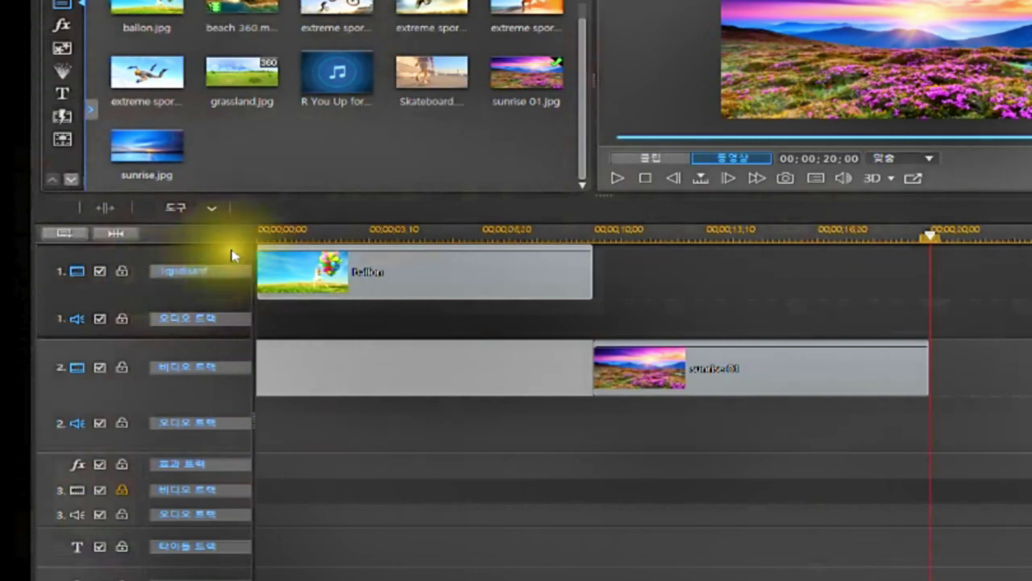
key("BackSpace")
key("BackSpace")
key("BackSpace")
key("BackSpace")
key("BackSpace")
key("BackSpace")
key("BackSpace")
key("BackSpace")
key("BackSpace")
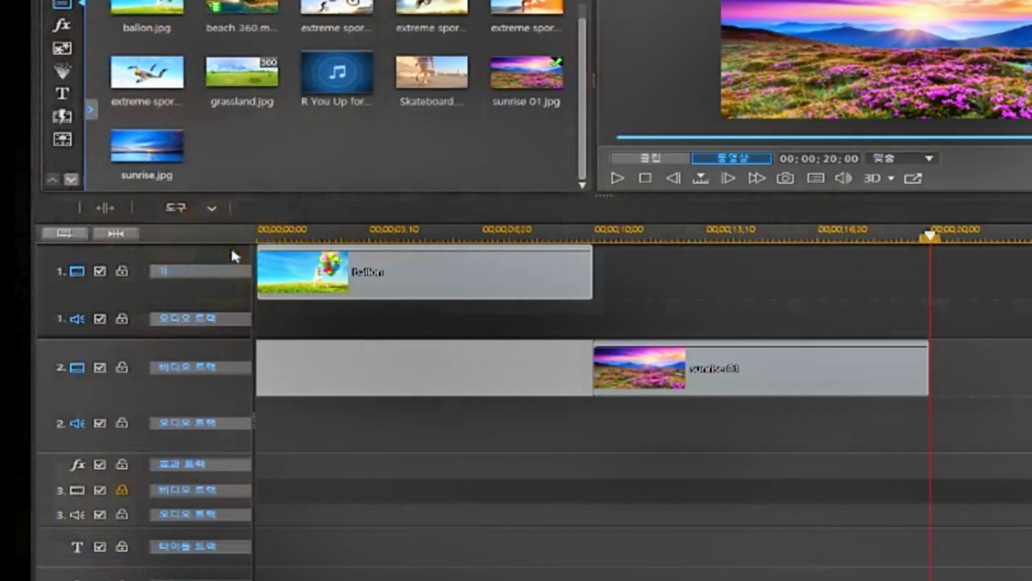
type("ㅎ번 풍경")
left_click(217, 321)
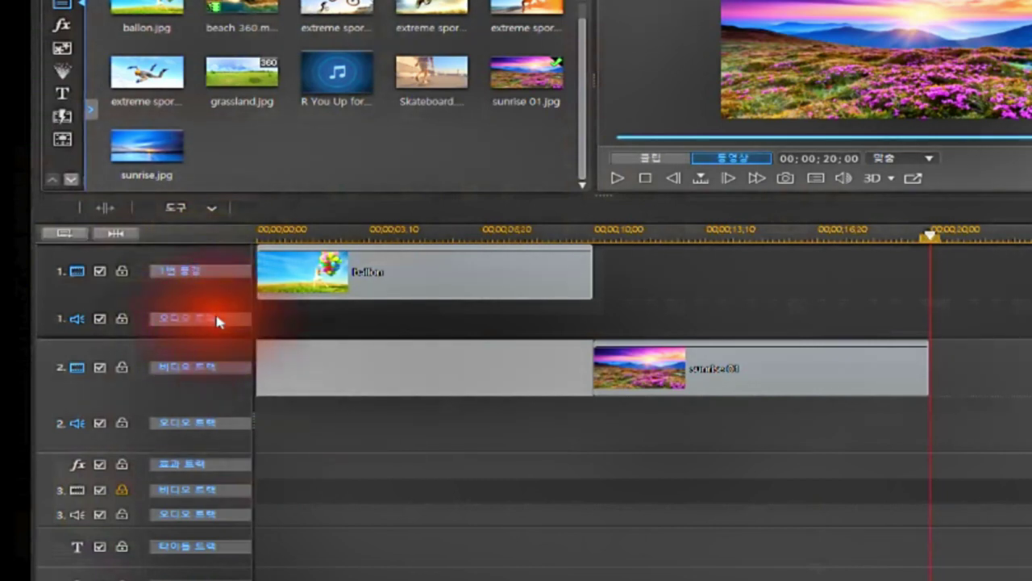
Rename video track 2 as 2번 풍경
left_click(202, 369)
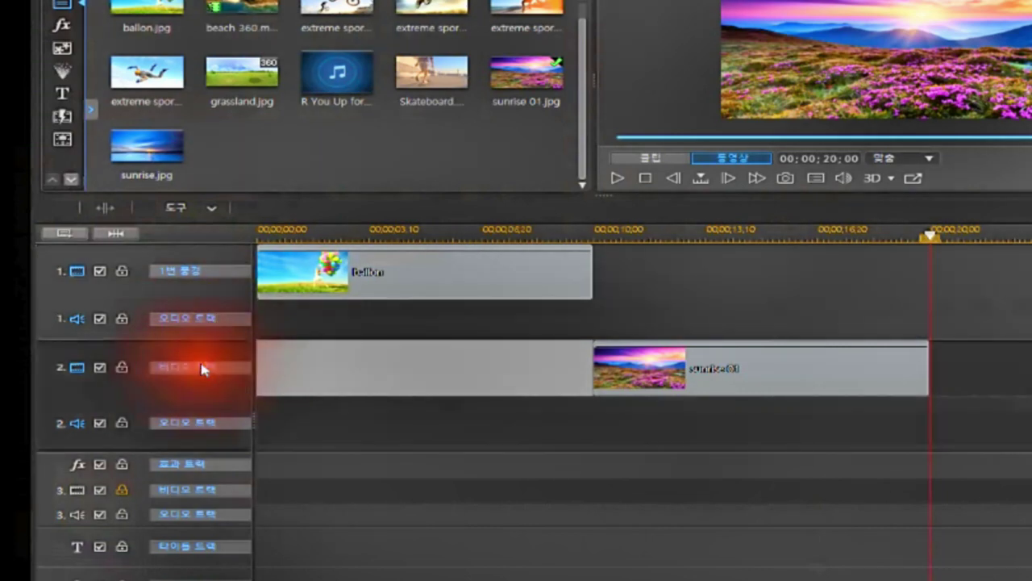
left_click(223, 368)
left_click(157, 368)
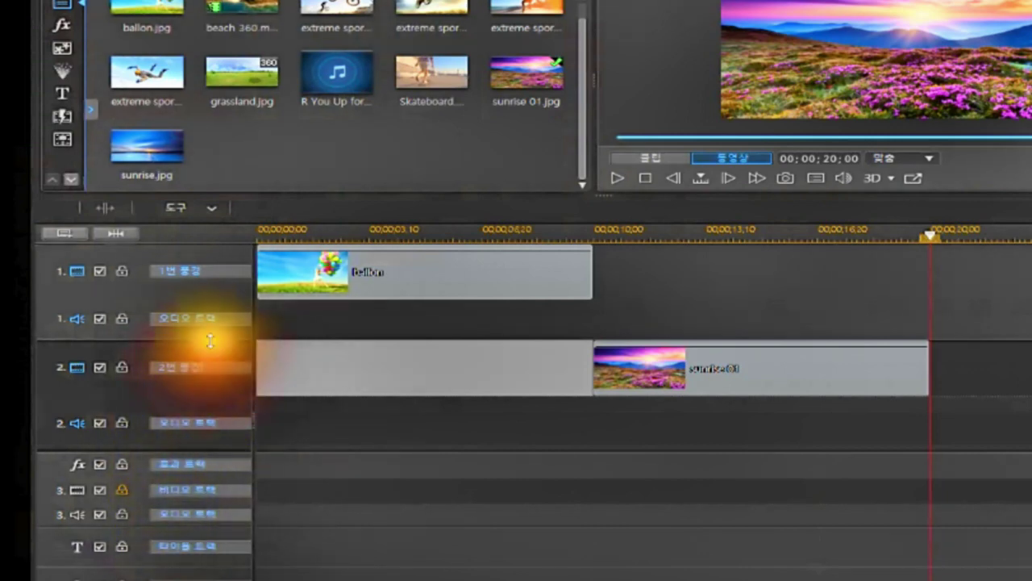
left_click(212, 273)
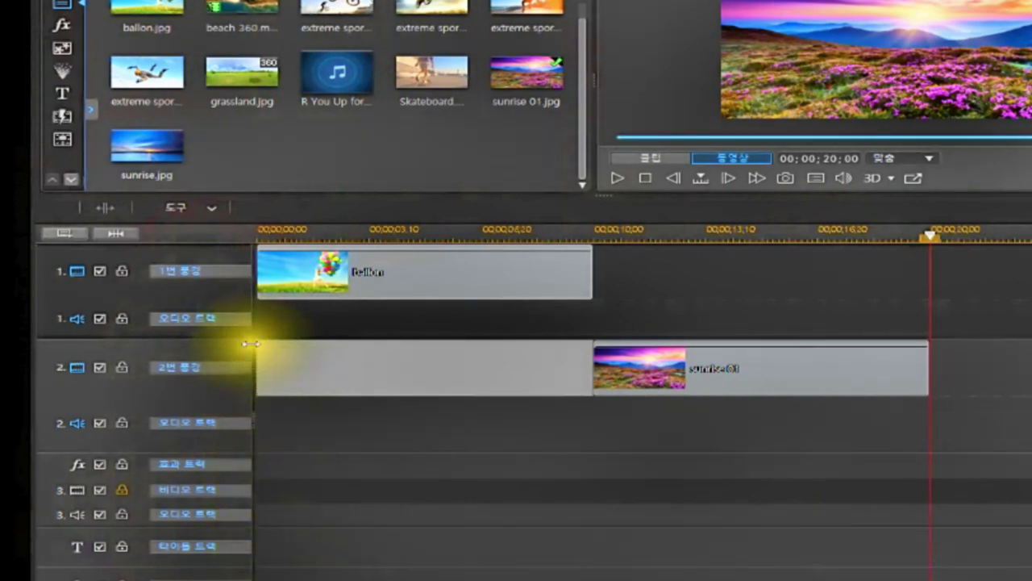
Narrow the track header area again to hide the track name fields
mouse_move(250, 344)
left_mouse_down()
mouse_move(240, 351)
mouse_move(251, 350)
left_mouse_up()
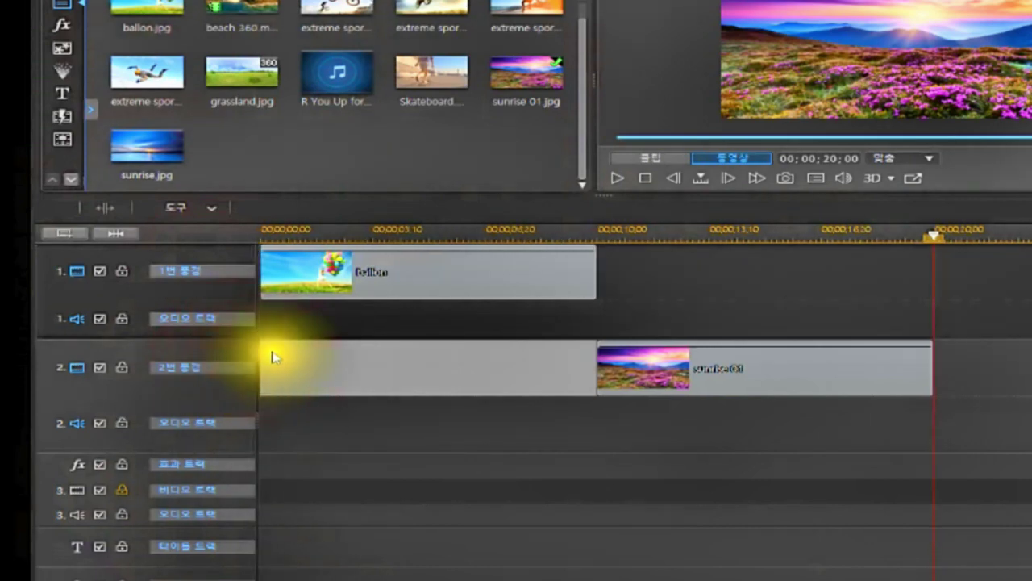
left_click_drag(253, 355, 148, 404)
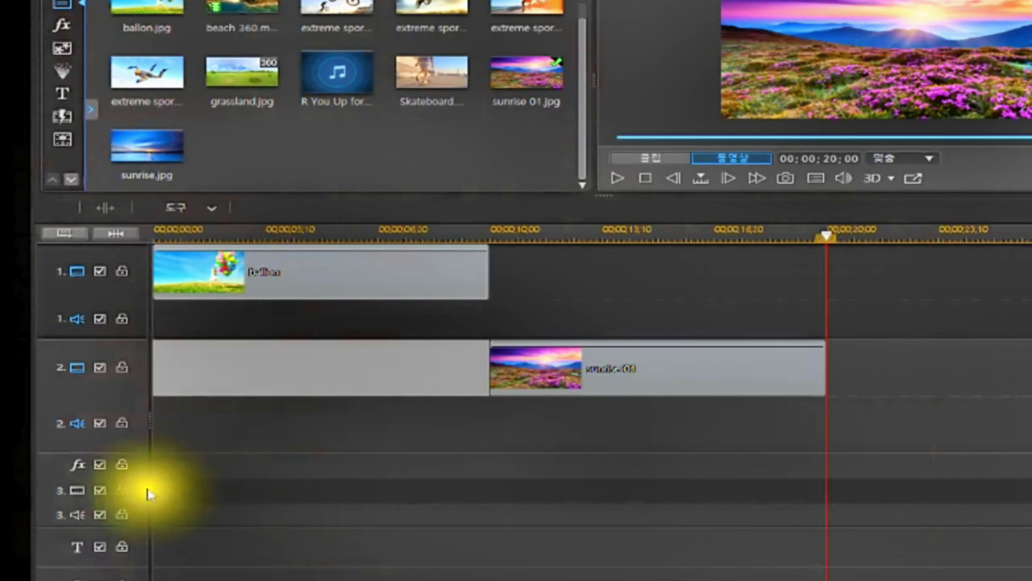
Enlarge audio track 1 and video track 1 manually, enlarge video track 2 slightly and reduce audio track 2
left_click(119, 300)
left_click_drag(108, 336, 120, 364)
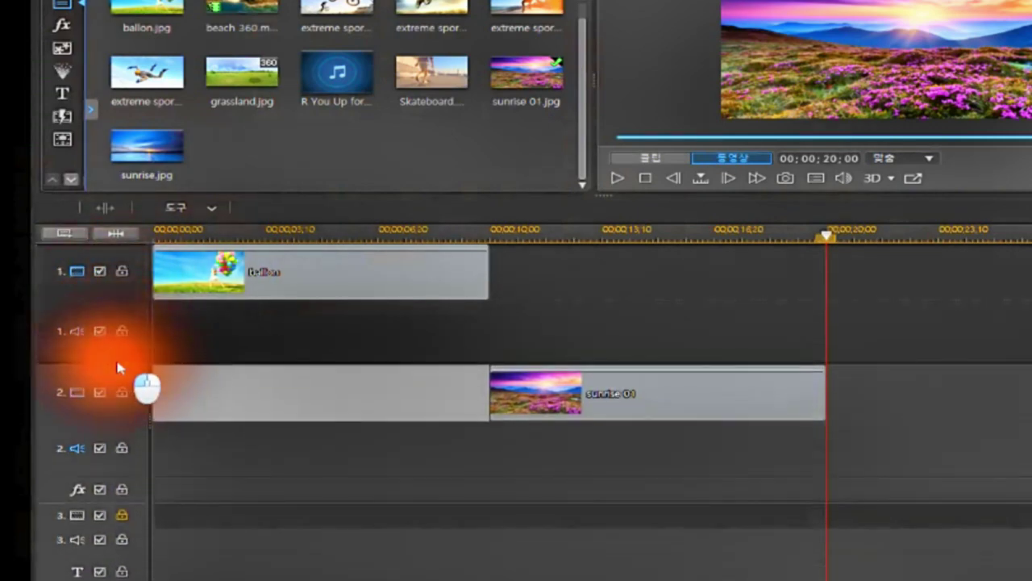
left_click(119, 298)
left_click_drag(118, 299, 118, 316)
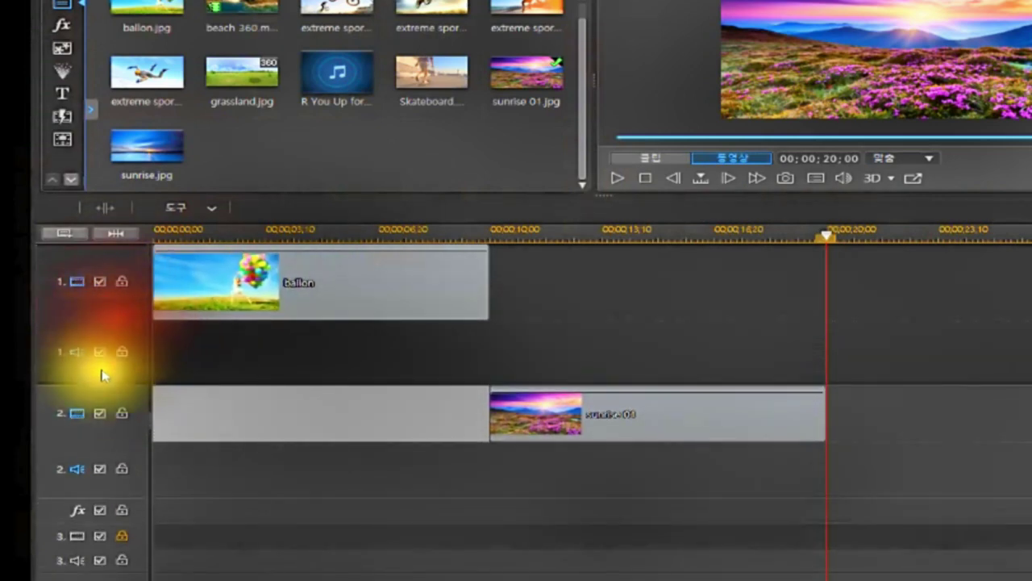
left_click_drag(100, 441, 122, 449)
mouse_move(106, 499)
left_mouse_down()
mouse_move(111, 518)
mouse_move(120, 493)
left_mouse_up()
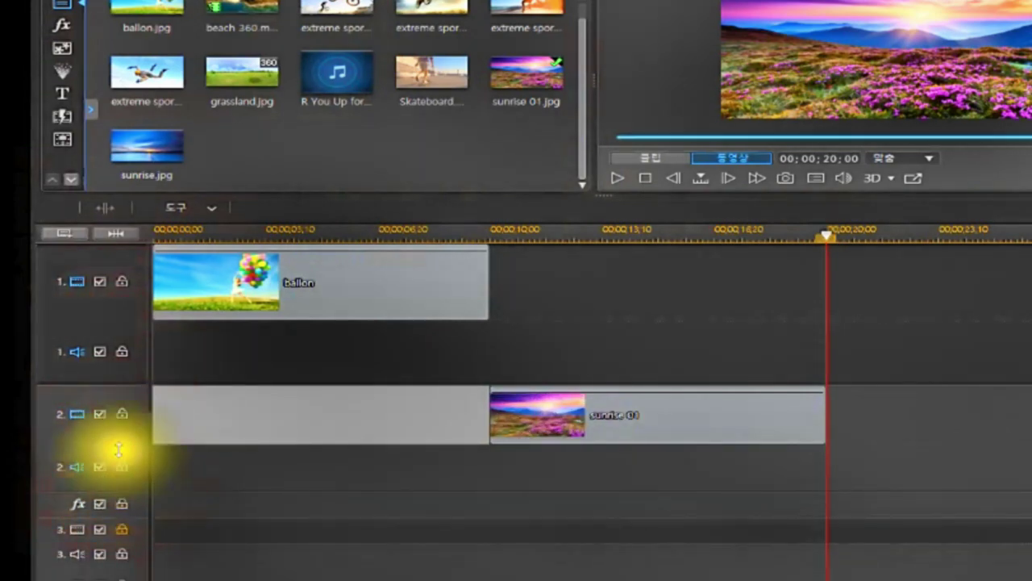
Reduce the height of audio track 1 manually
left_click(115, 316)
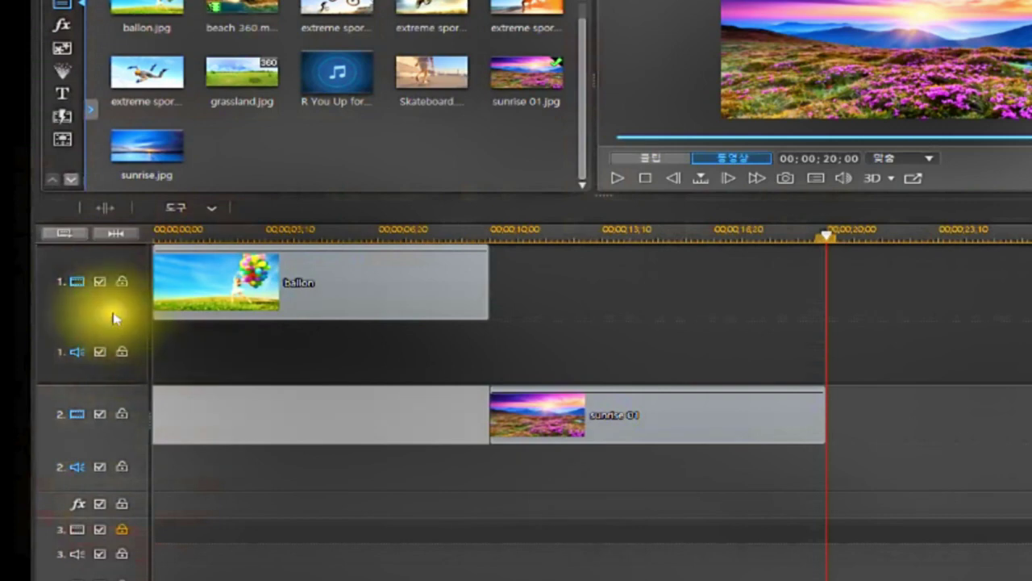
left_click(117, 395)
left_click_drag(121, 384, 128, 330)
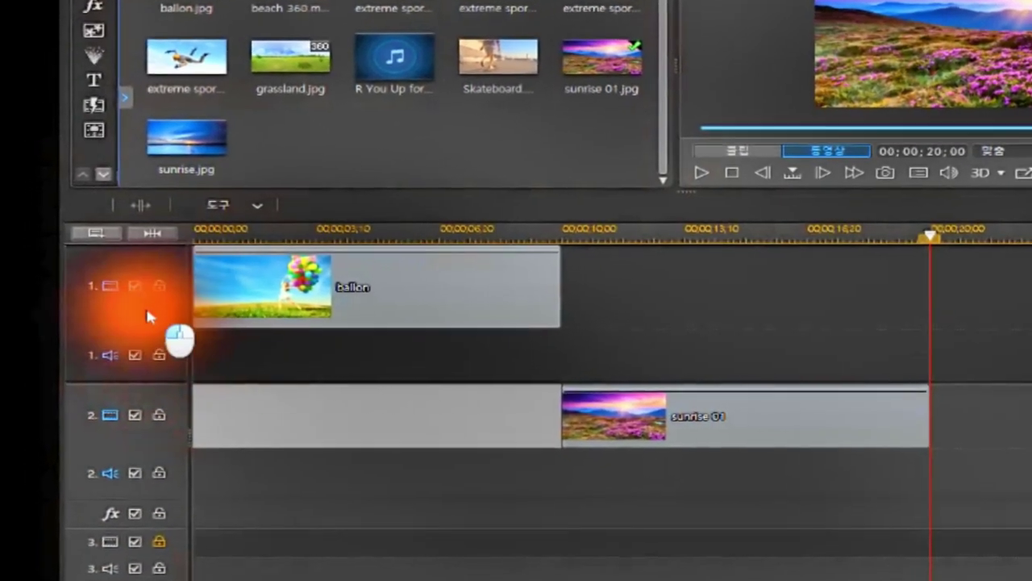
left_click(141, 403)
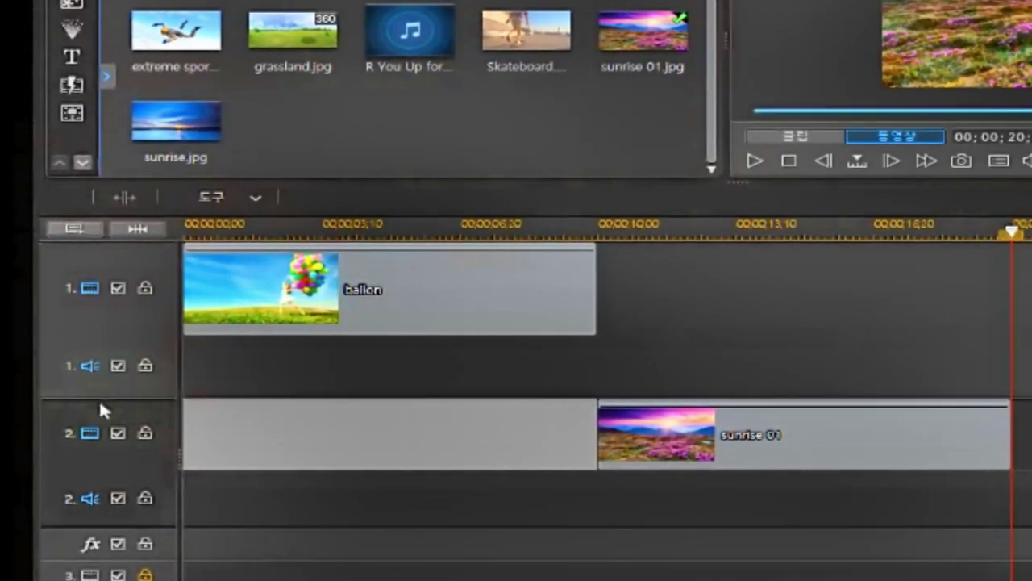
Set the height of all video tracks to 작게 and change it to 크게
right_click(100, 405)
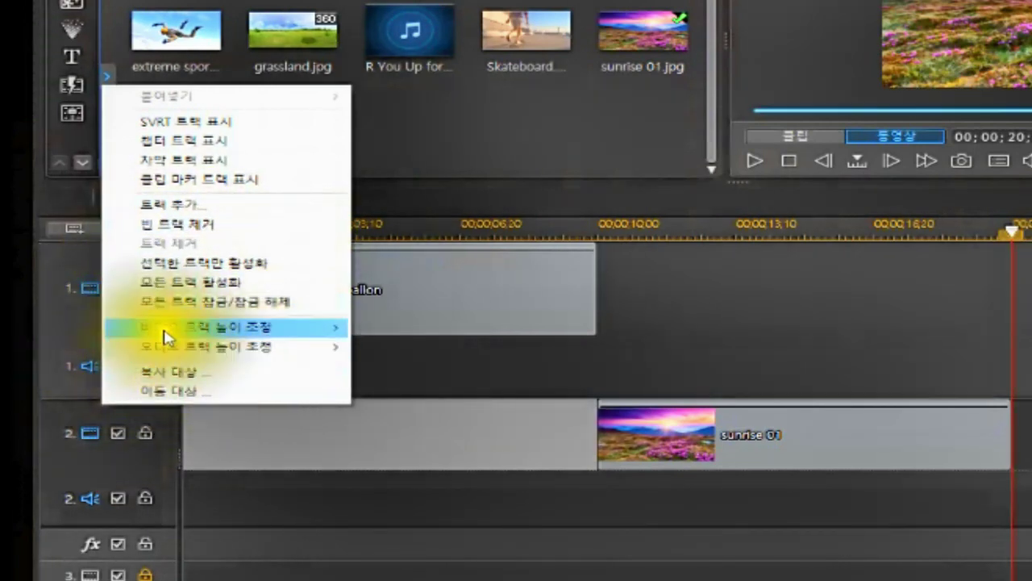
mouse_move(214, 333)
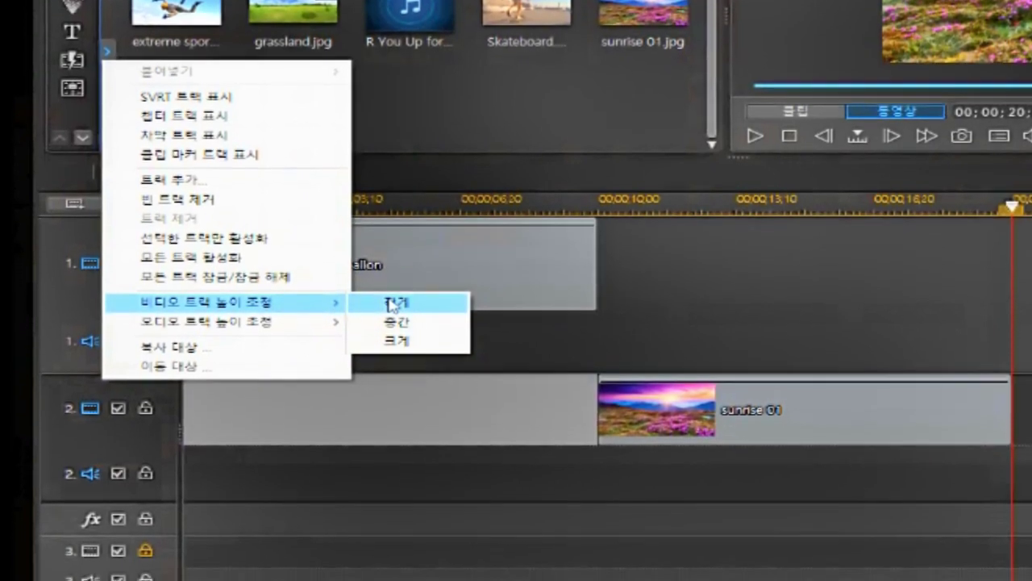
left_click(391, 304)
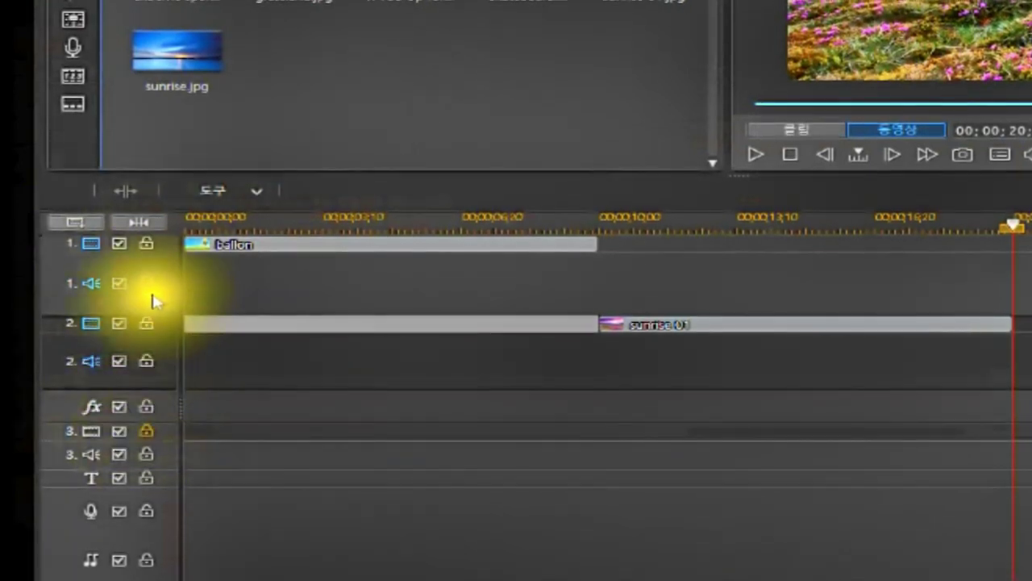
right_click(152, 244)
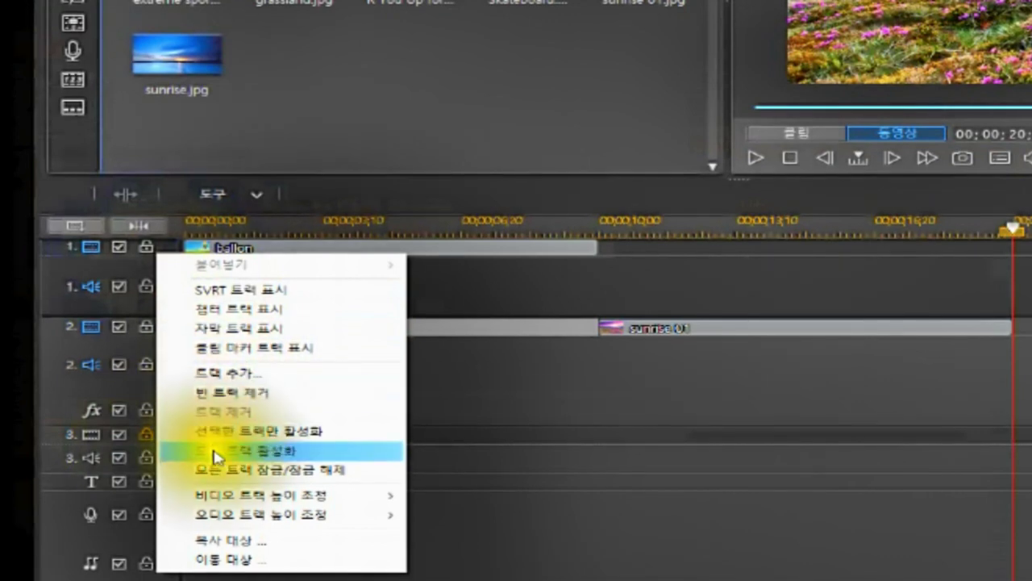
mouse_move(213, 494)
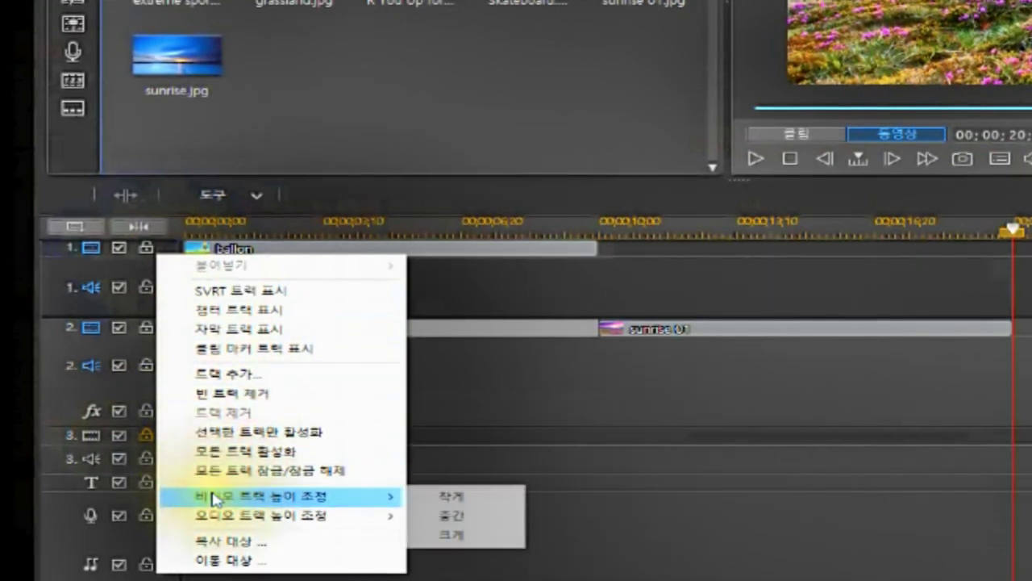
left_click(461, 522)
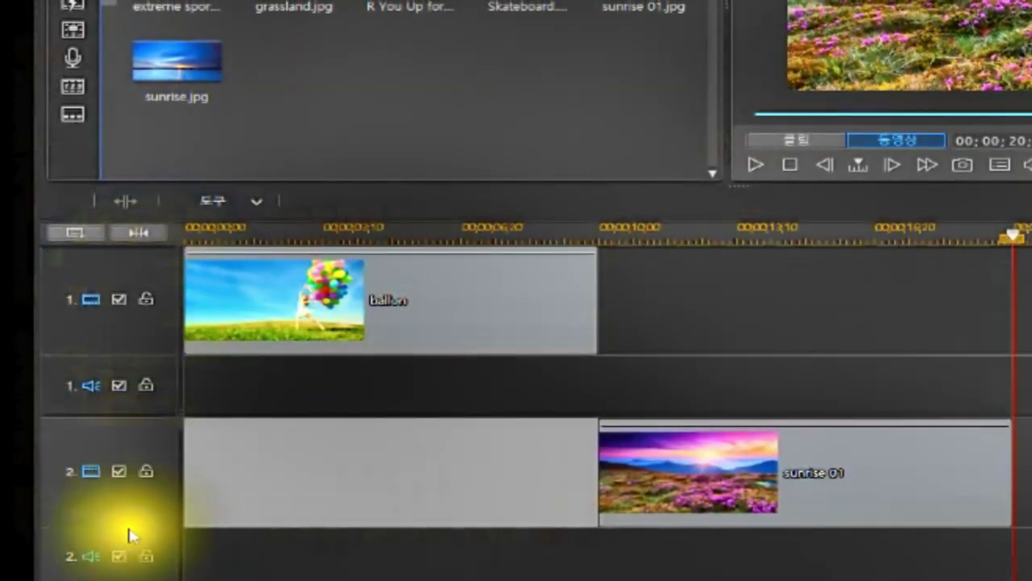
Set the height of all video tracks and all audio tracks to 중간
right_click(101, 325)
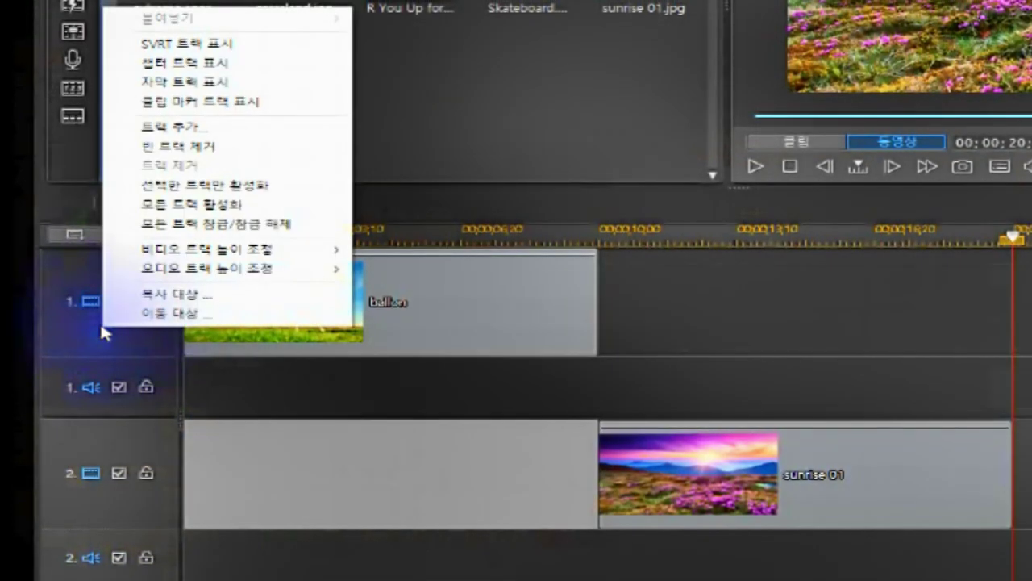
mouse_move(205, 252)
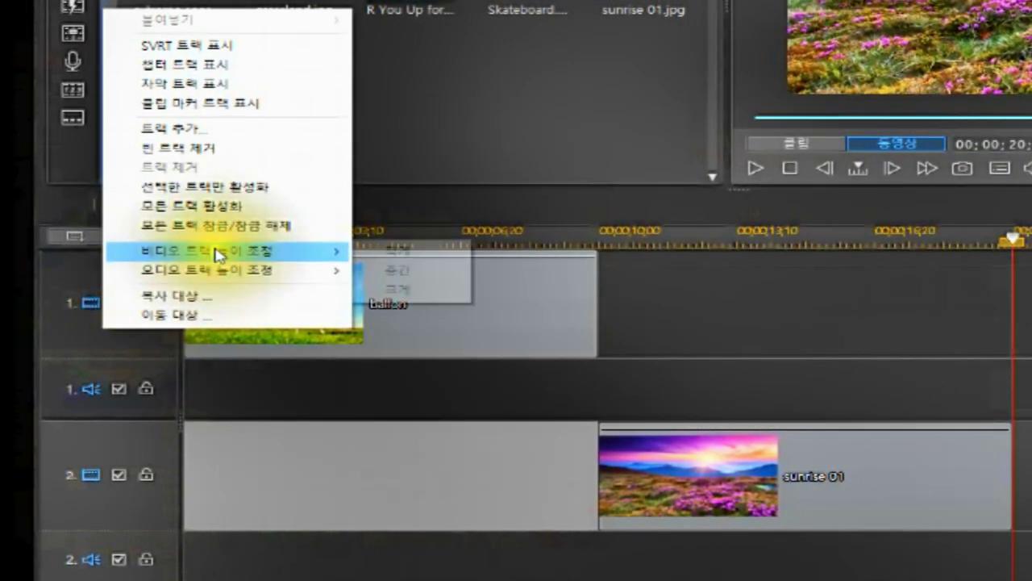
left_click(396, 271)
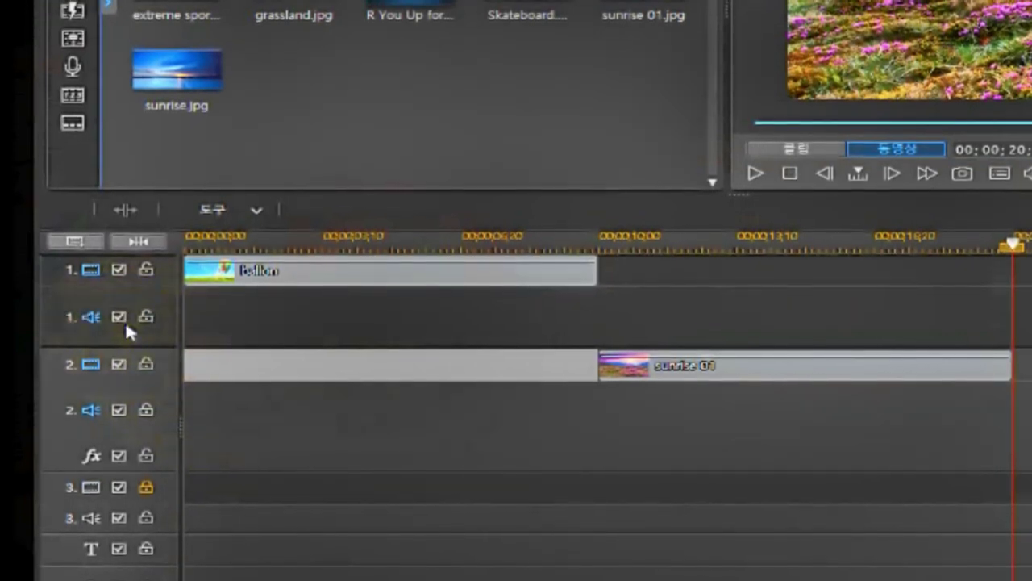
right_click(125, 321)
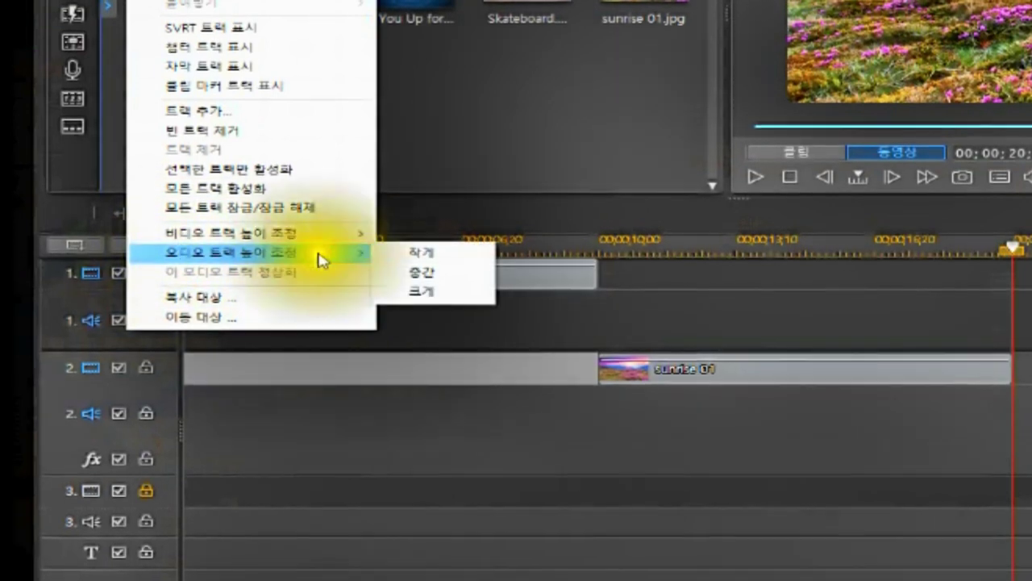
left_click(430, 277)
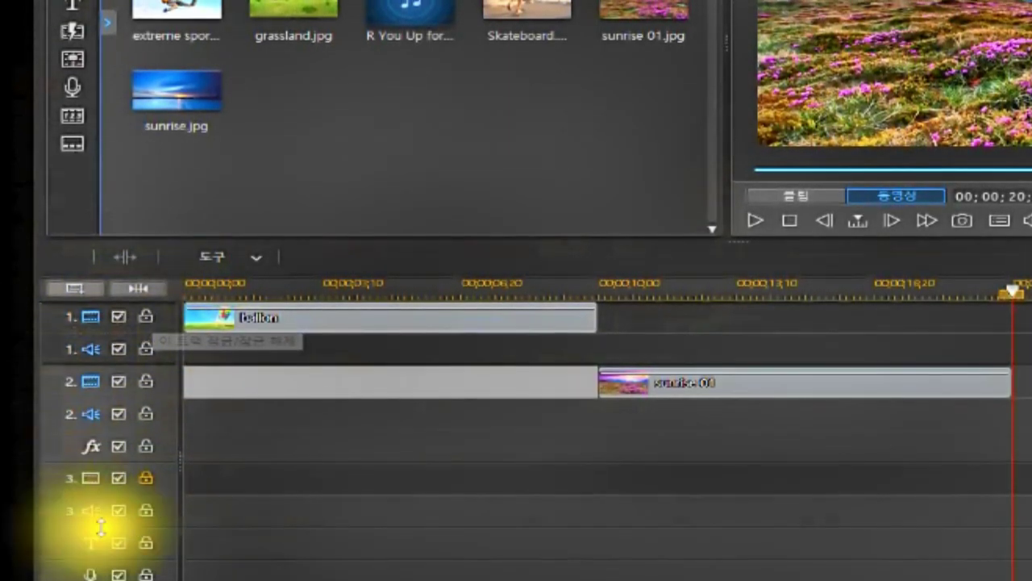
Bring up the height options for the audio tracks and close them without choosing a size
left_click(145, 478)
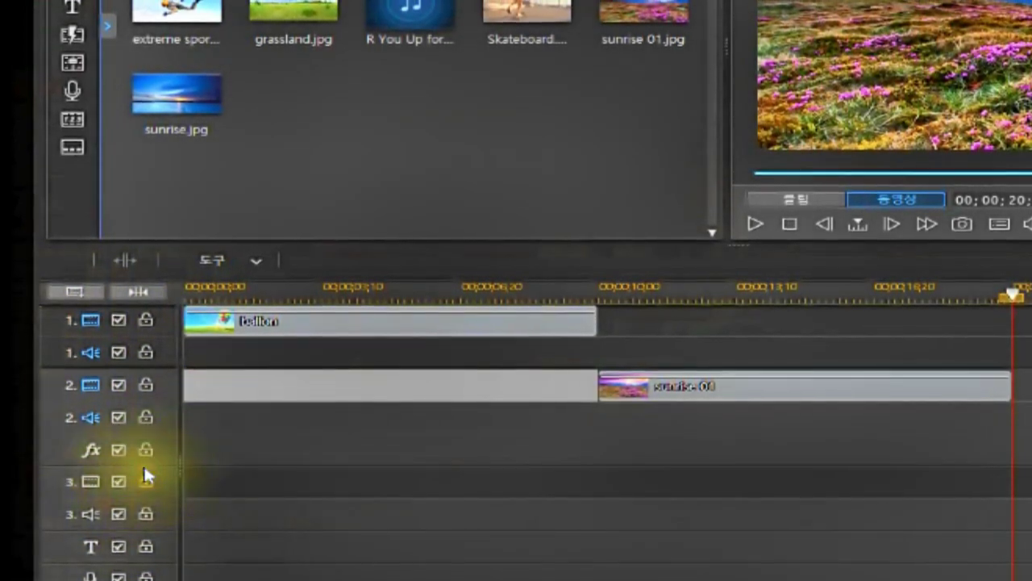
right_click(159, 355)
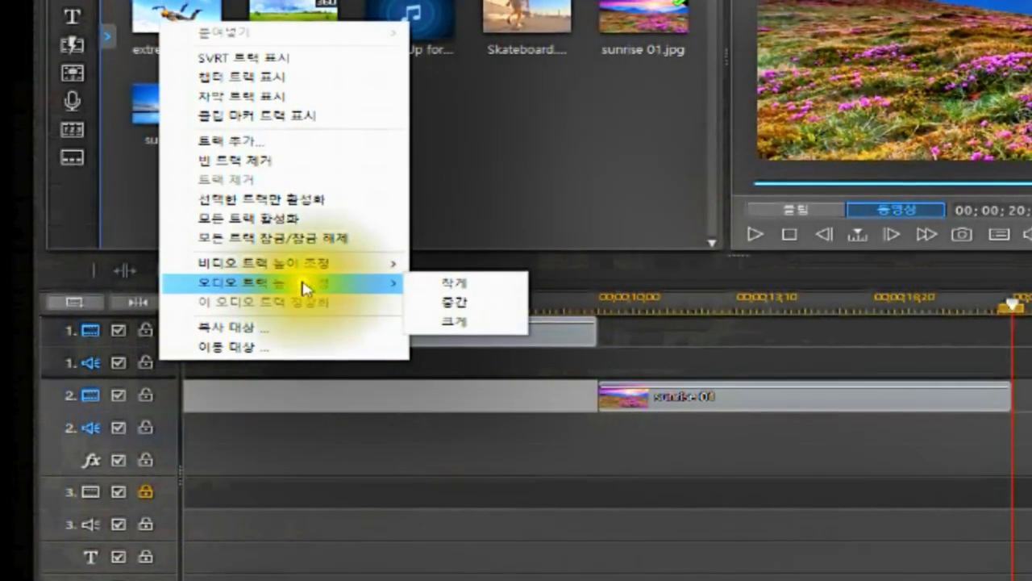
left_click(261, 453)
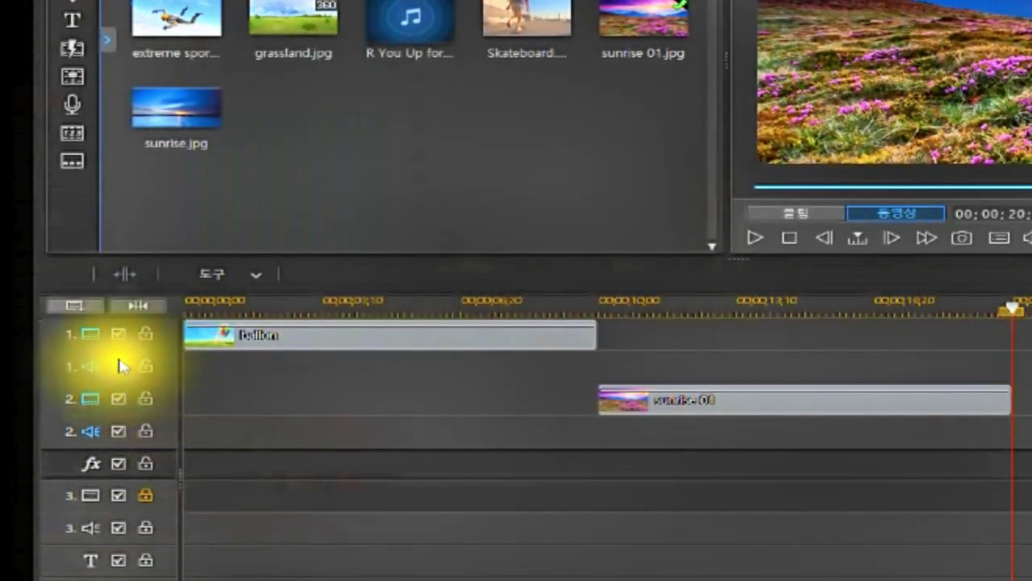
Increase the heights of video tracks 1 and 2 manually
left_click_drag(126, 351, 137, 425)
left_click_drag(129, 488, 161, 477)
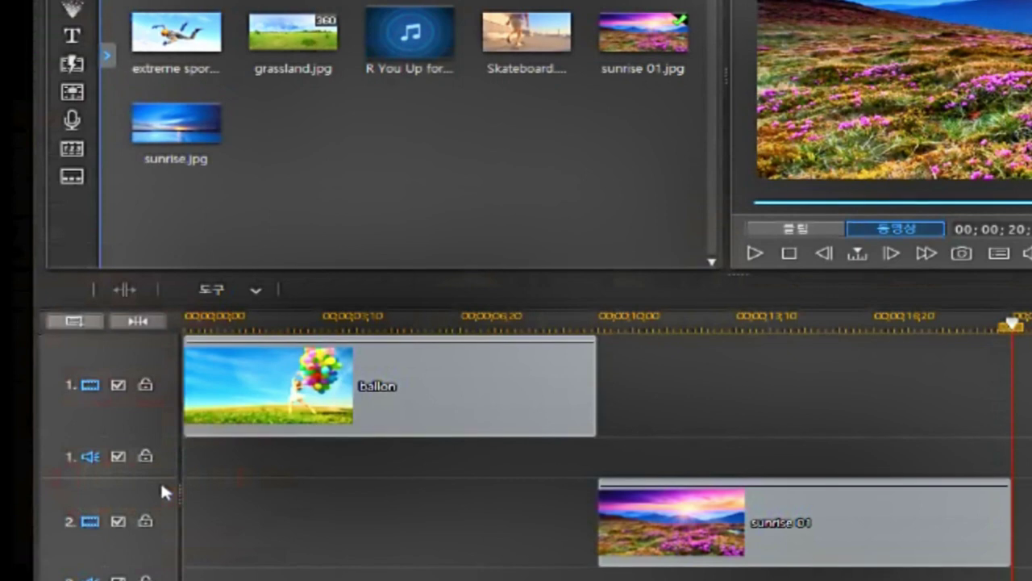
Enlarge the timeline area and set the height of all video tracks to 중간
left_click_drag(638, 272, 646, 137)
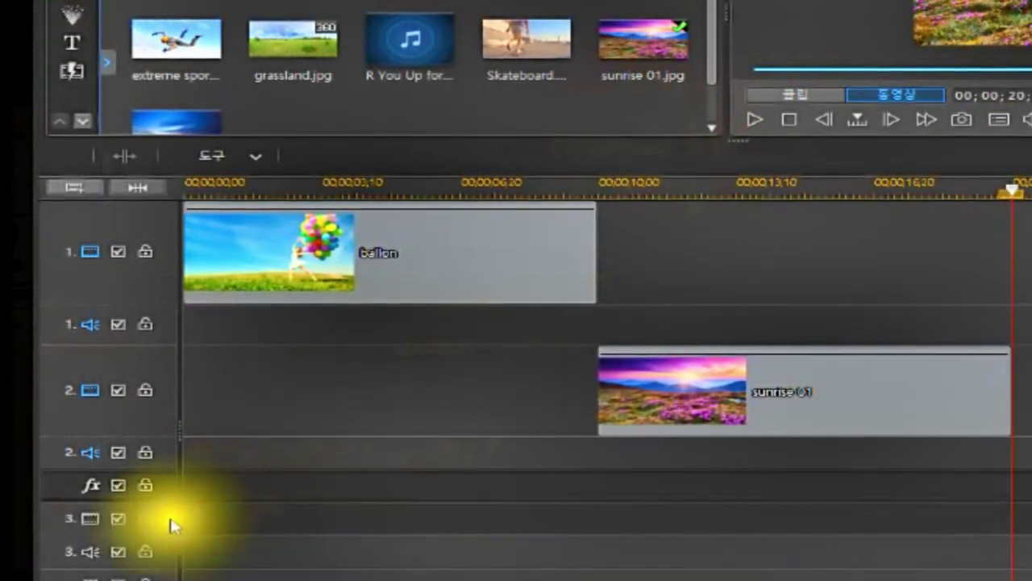
left_click(134, 481)
right_click(148, 287)
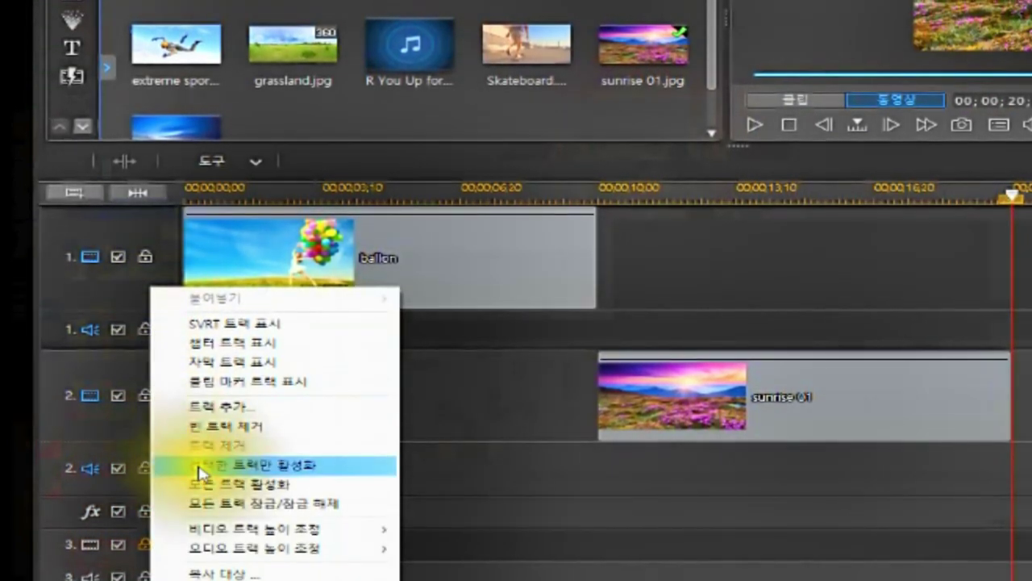
mouse_move(246, 530)
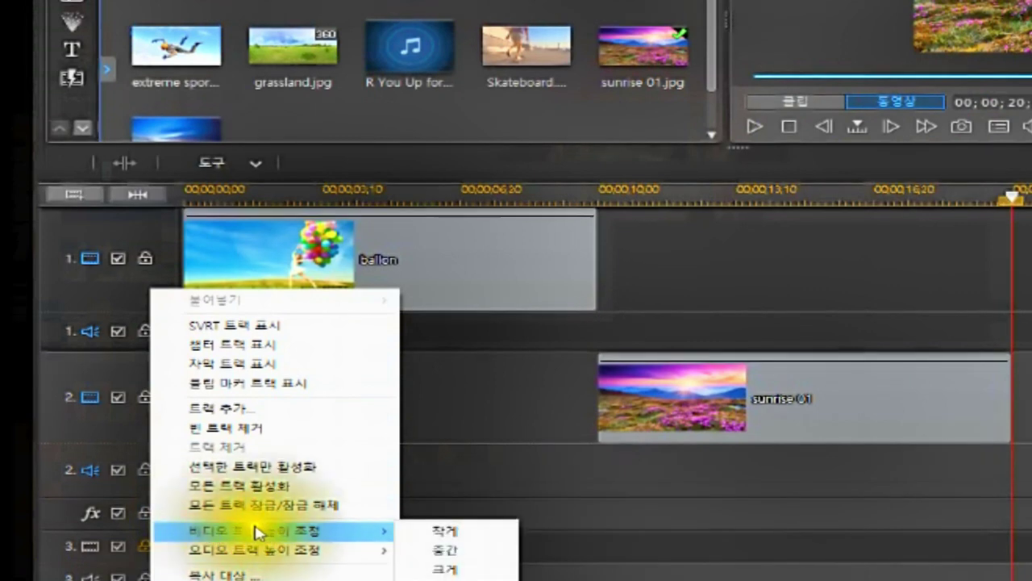
left_click(445, 551)
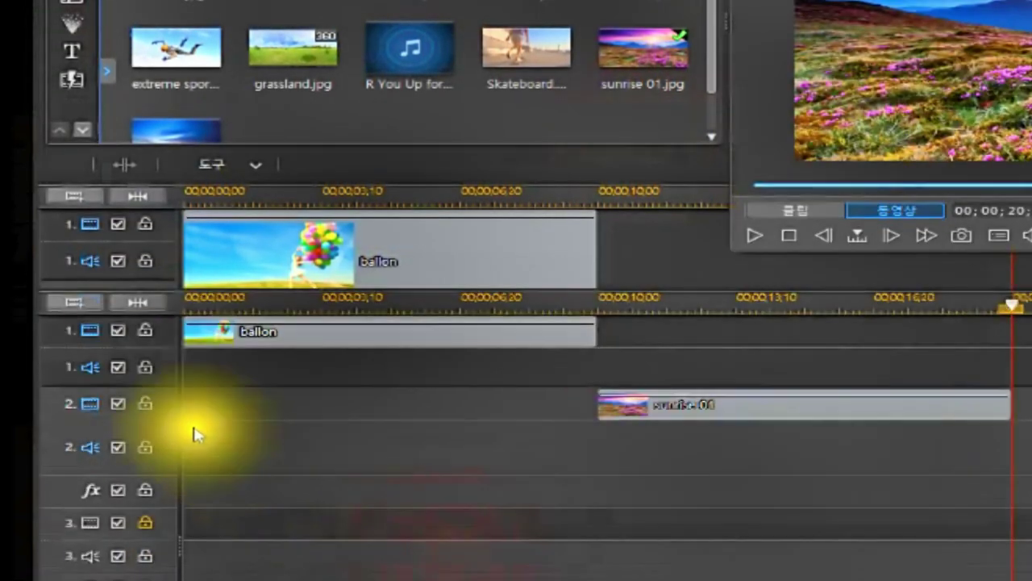
Reduce the timeline area and set the height of all audio tracks to 작게
left_click_drag(108, 150, 109, 268)
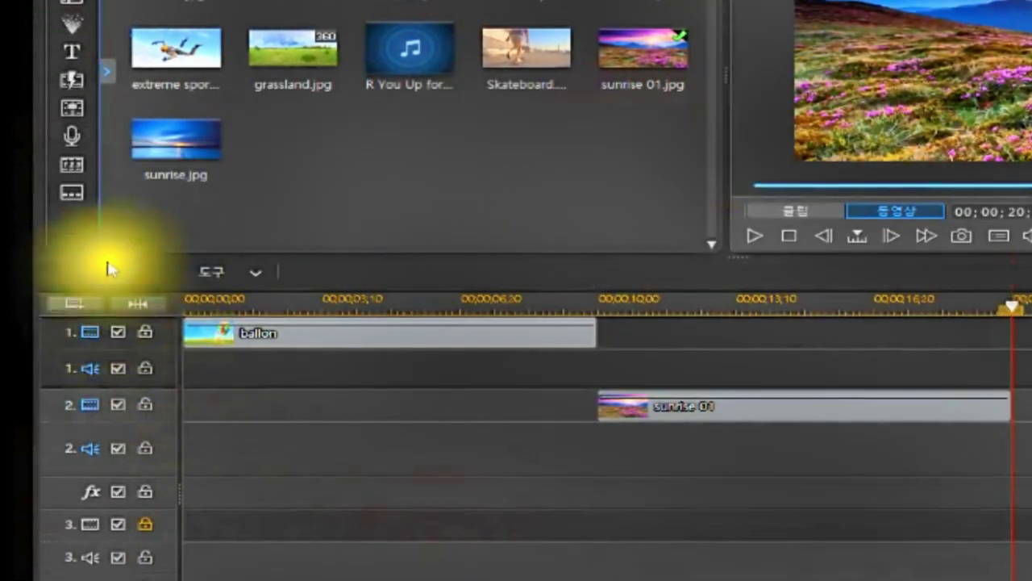
right_click(95, 363)
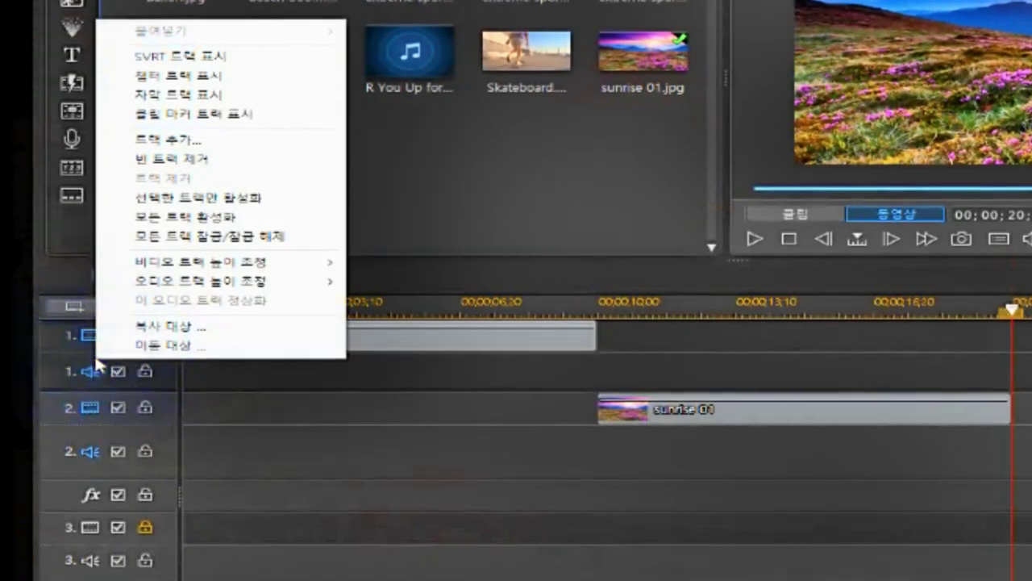
mouse_move(323, 281)
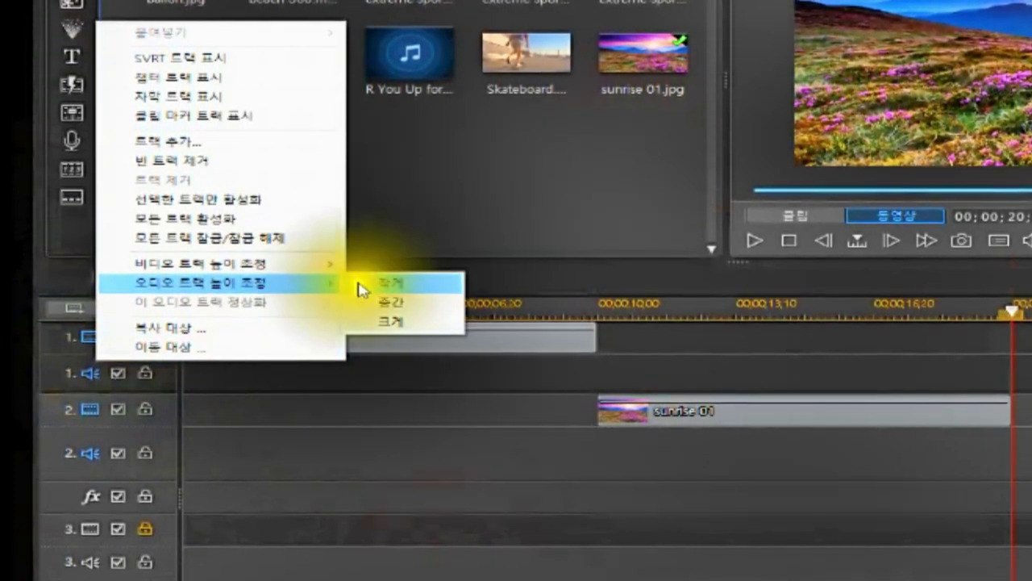
left_click(398, 298)
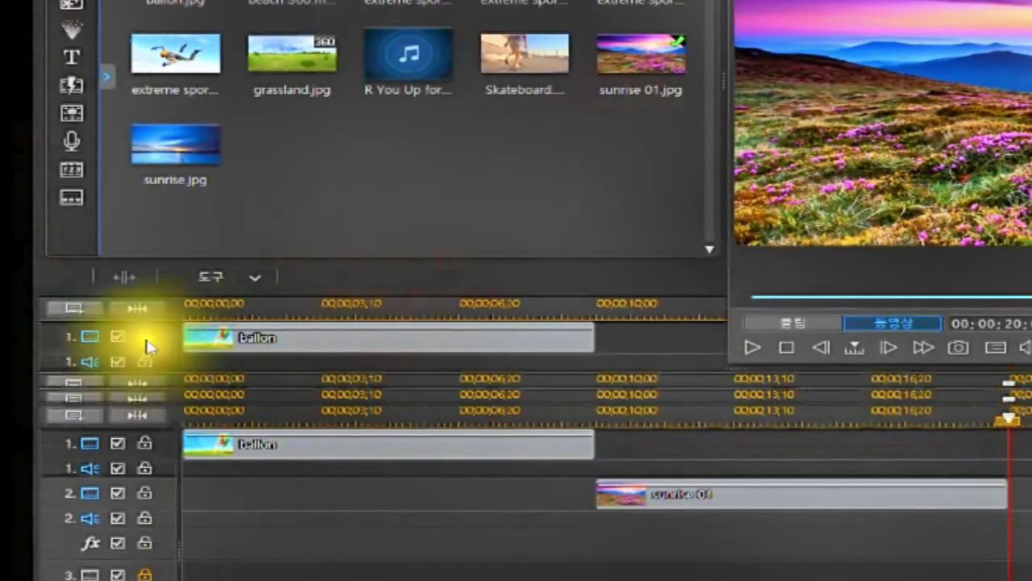
Set the height of all video tracks to 크게 and enlarge the timeline area to show more tracks
right_click(149, 427)
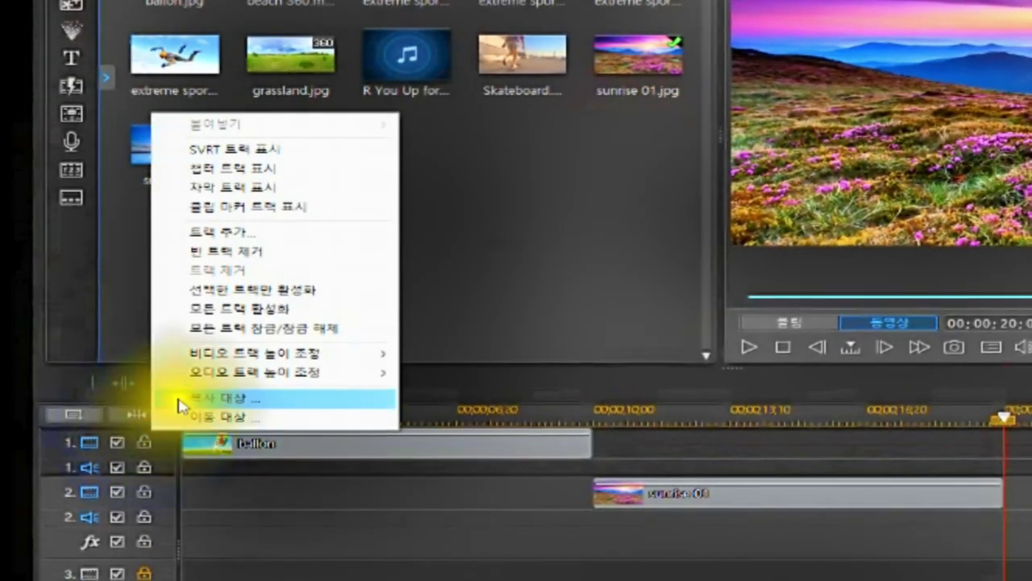
mouse_move(295, 355)
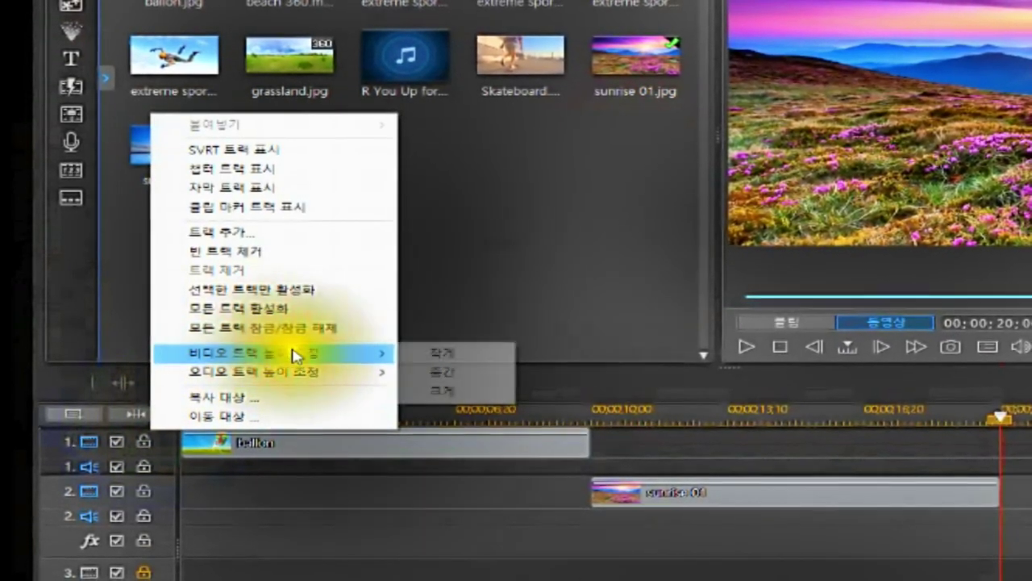
left_click(447, 390)
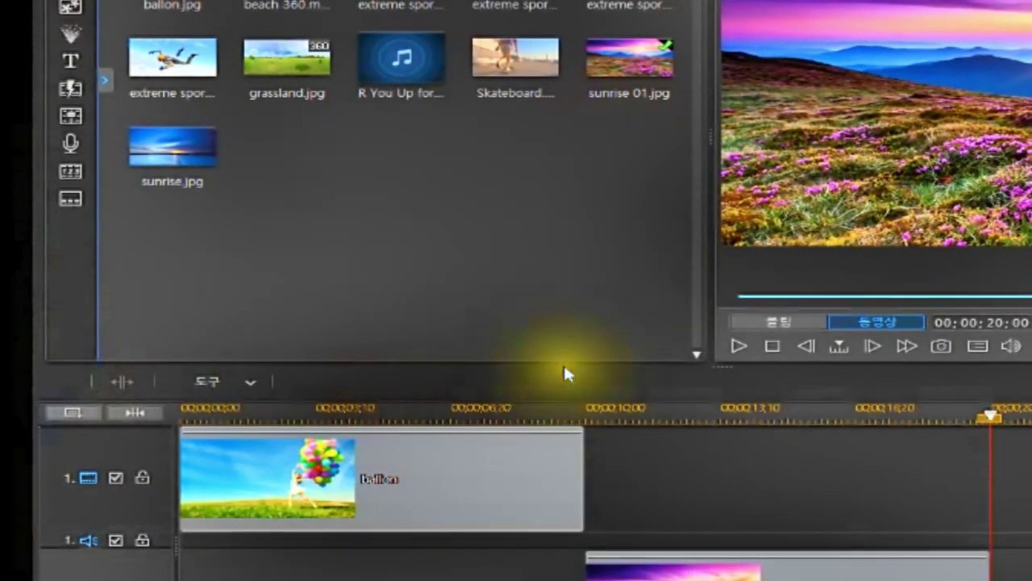
left_click_drag(562, 363, 551, 207)
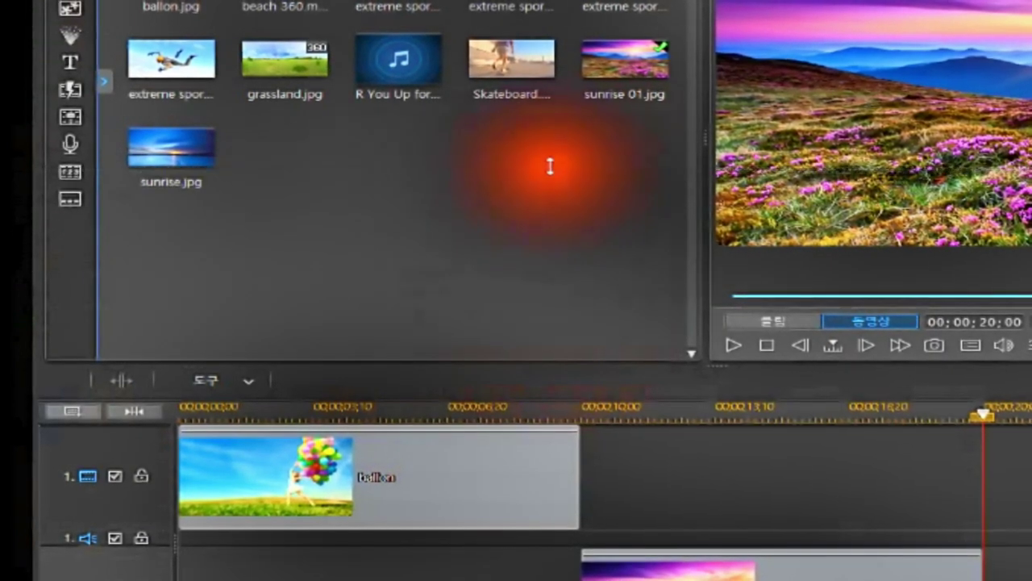
left_click_drag(550, 166, 549, 166)
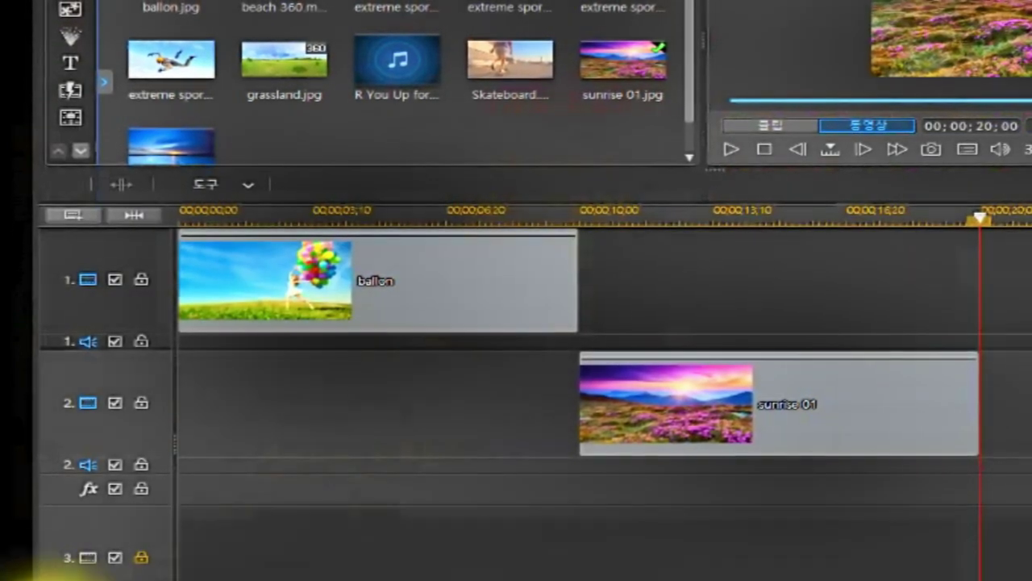
Manually reduce the heights of video tracks 1, 2 and 3
left_click_drag(104, 329, 104, 292)
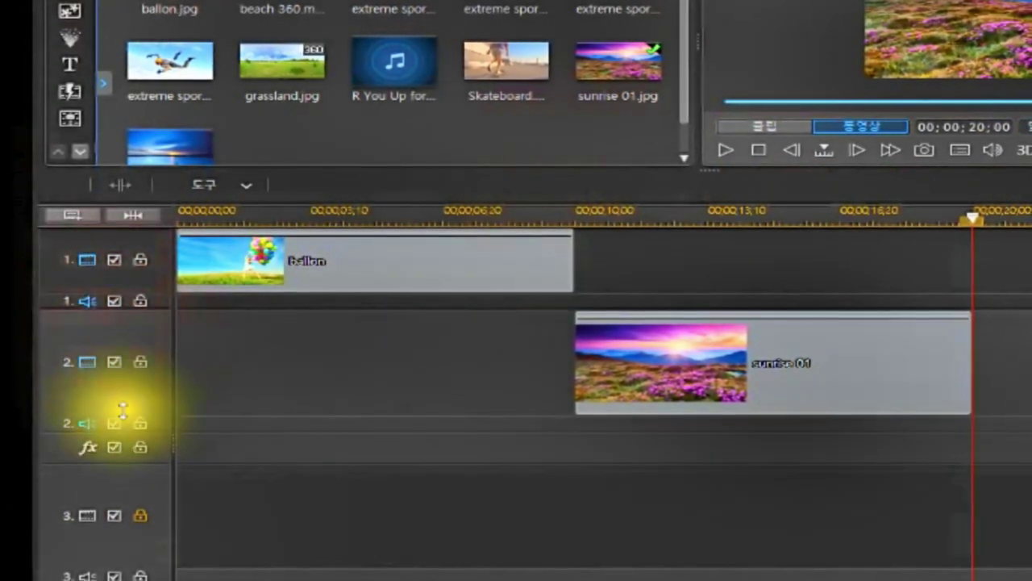
left_click_drag(123, 411, 129, 373)
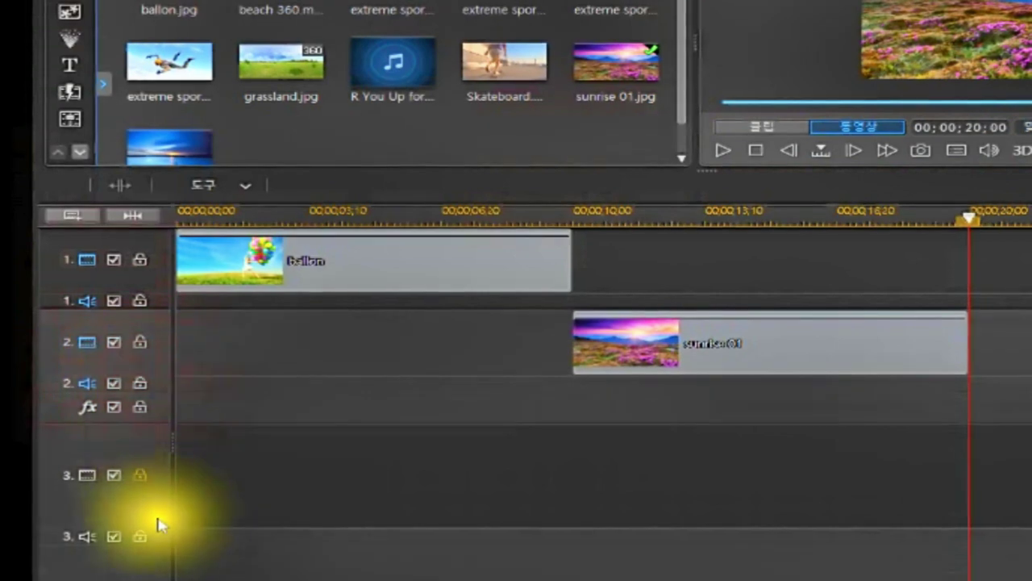
left_click_drag(157, 524, 161, 457)
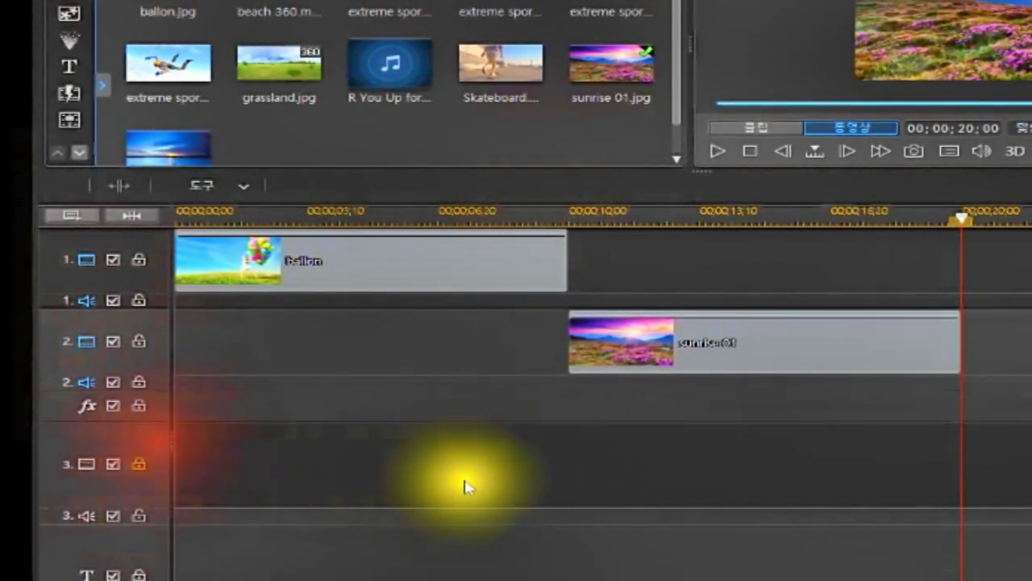
Move the empty, locked track 3 above track 1 in the track order
left_click(68, 442)
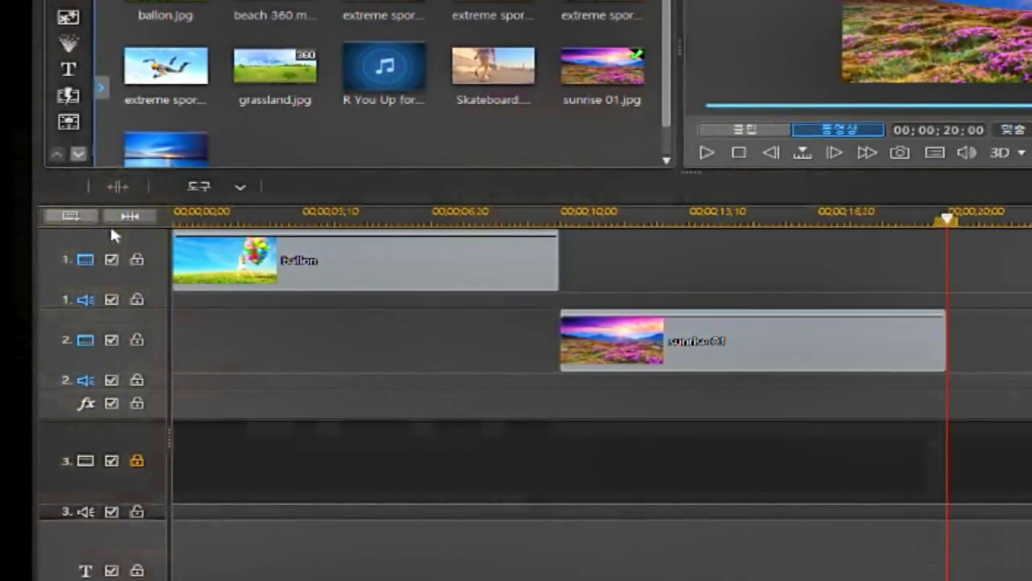
left_click(87, 439)
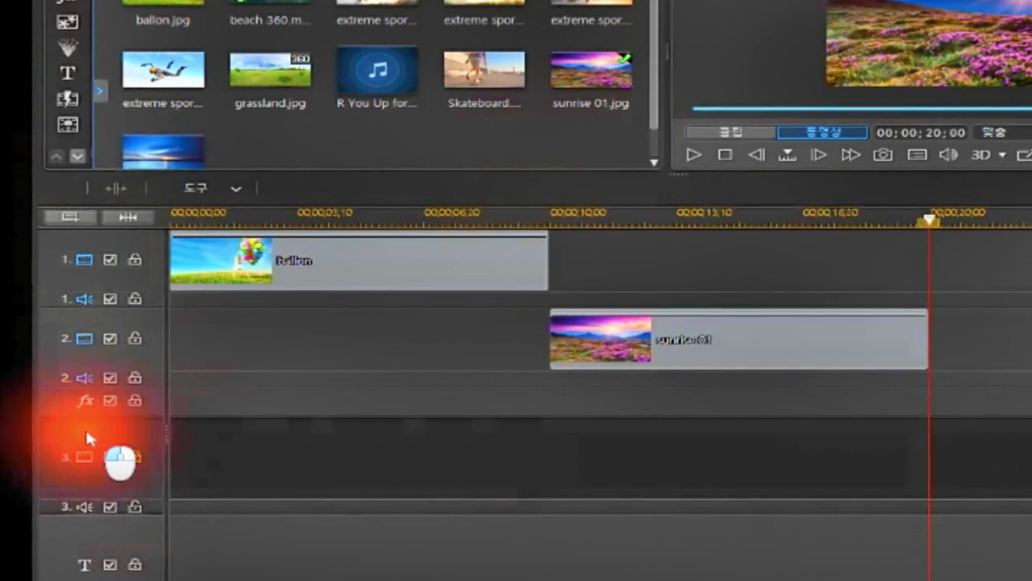
left_click_drag(88, 438, 107, 295)
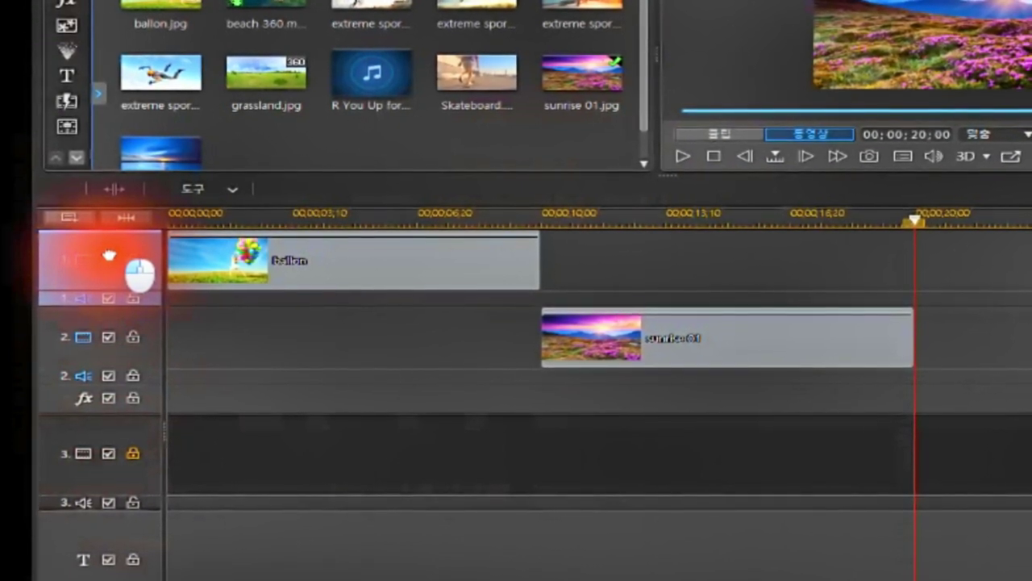
left_click_drag(109, 257, 105, 234)
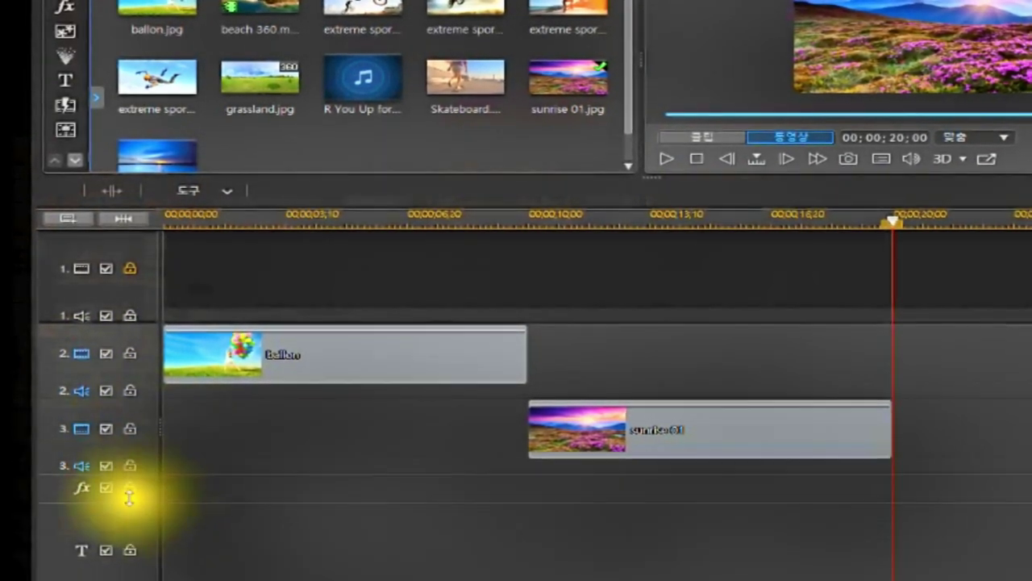
Move track 3, which holds the sunrise 01 clip, above the track with the ballon clip
left_click(118, 420)
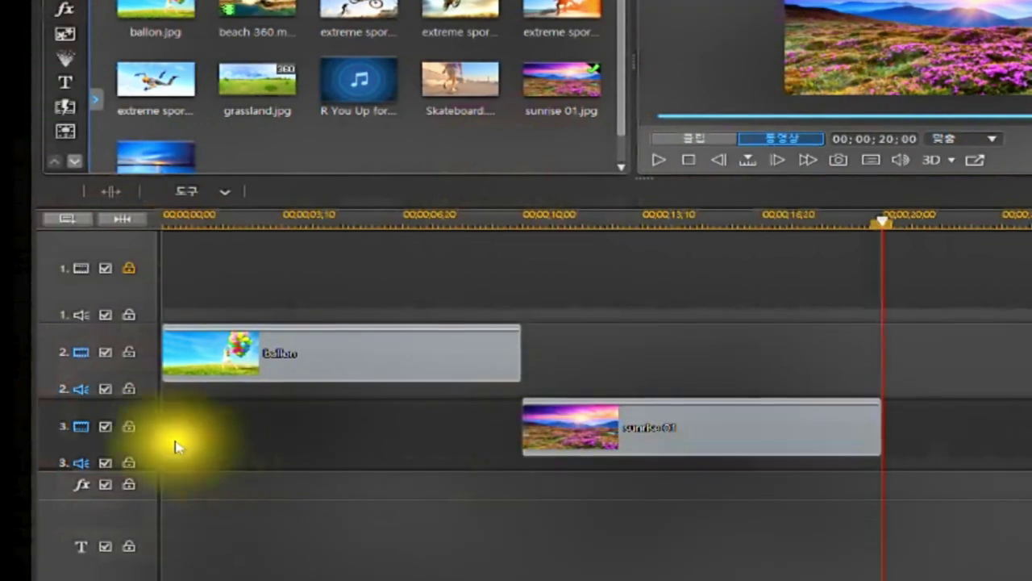
left_click(139, 412)
left_click(102, 415)
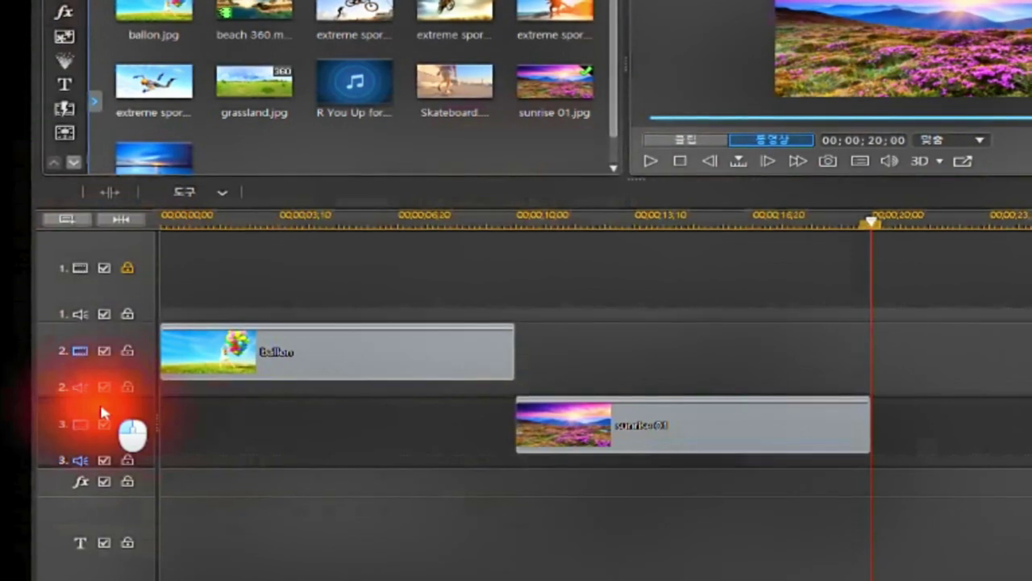
left_click(98, 403)
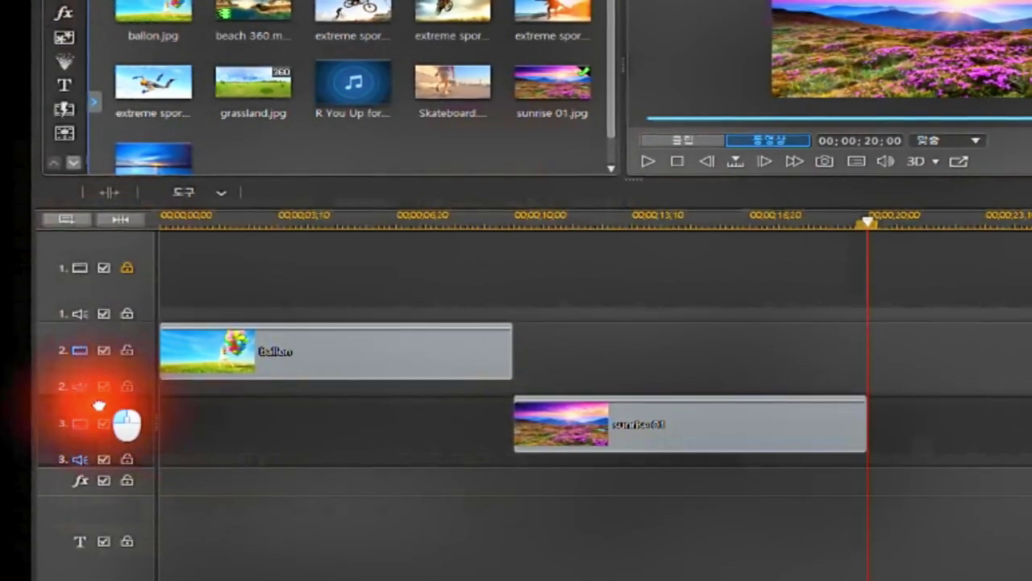
left_click_drag(99, 403, 98, 383)
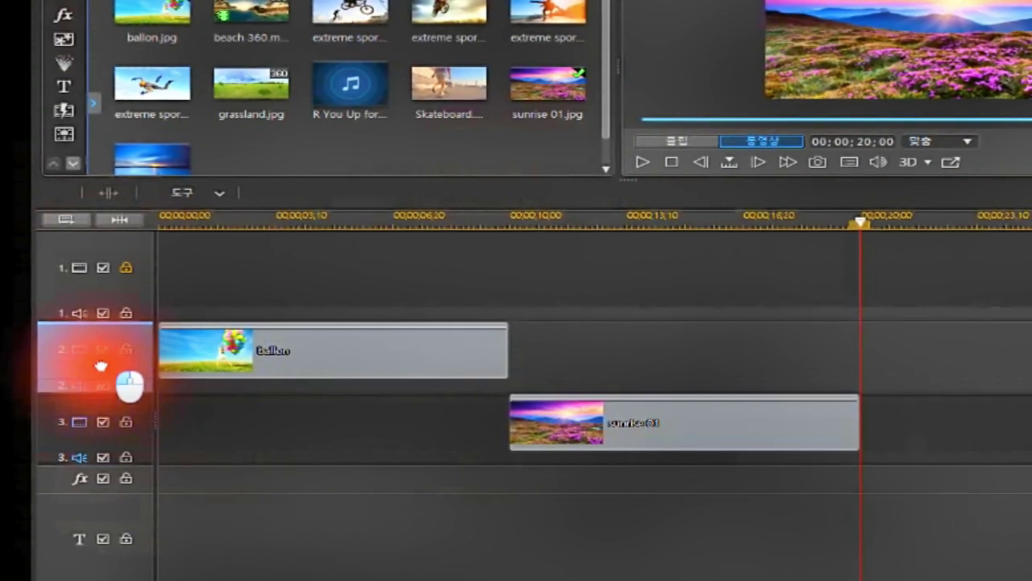
mouse_move(100, 366)
left_mouse_down()
mouse_move(92, 395)
mouse_move(91, 368)
left_mouse_up()
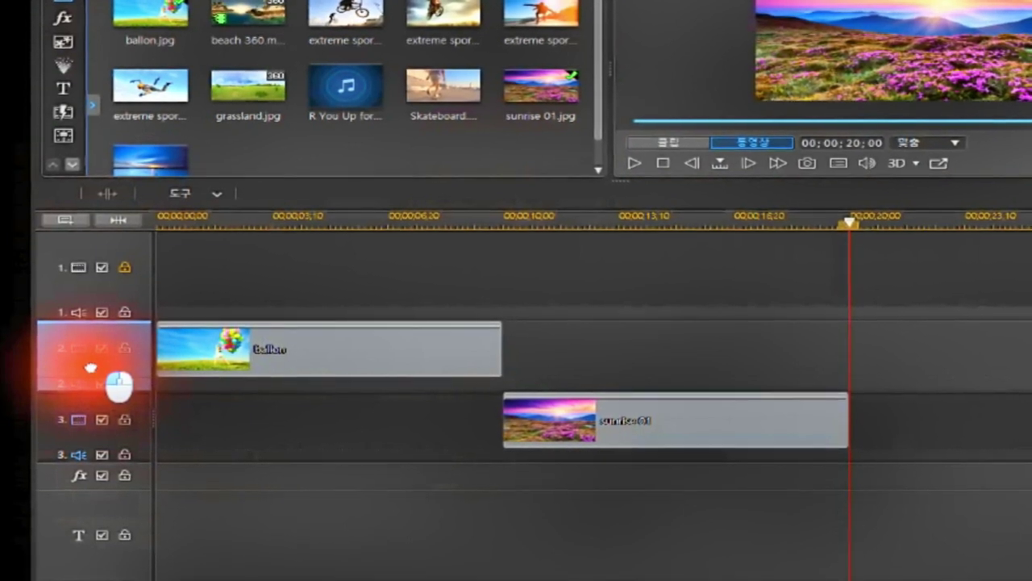
left_click_drag(91, 367, 88, 363)
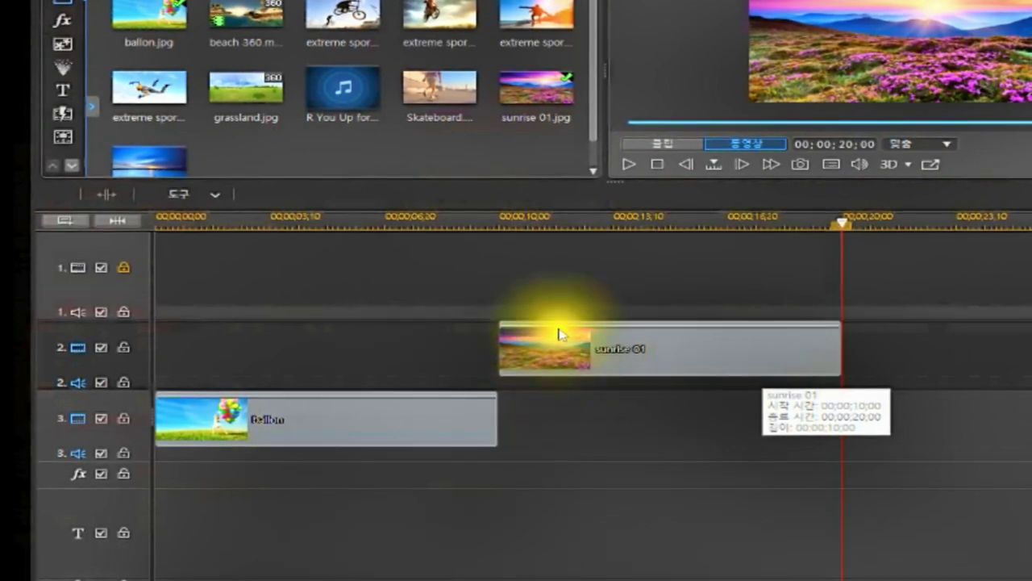
Select the sunrise 01 clip and bring up the options of track 2, closing them without choosing any
left_click(575, 356)
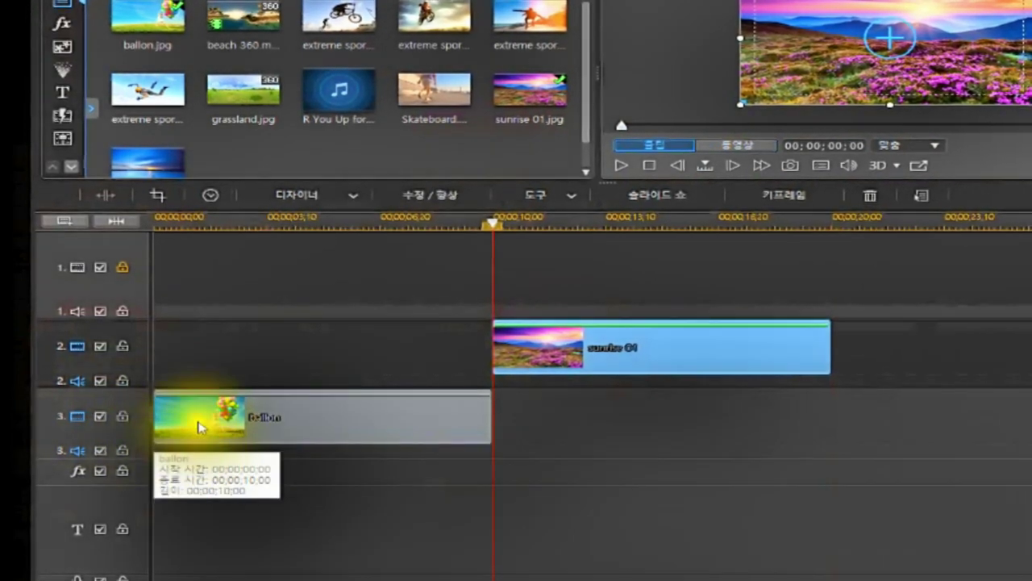
left_click(94, 423)
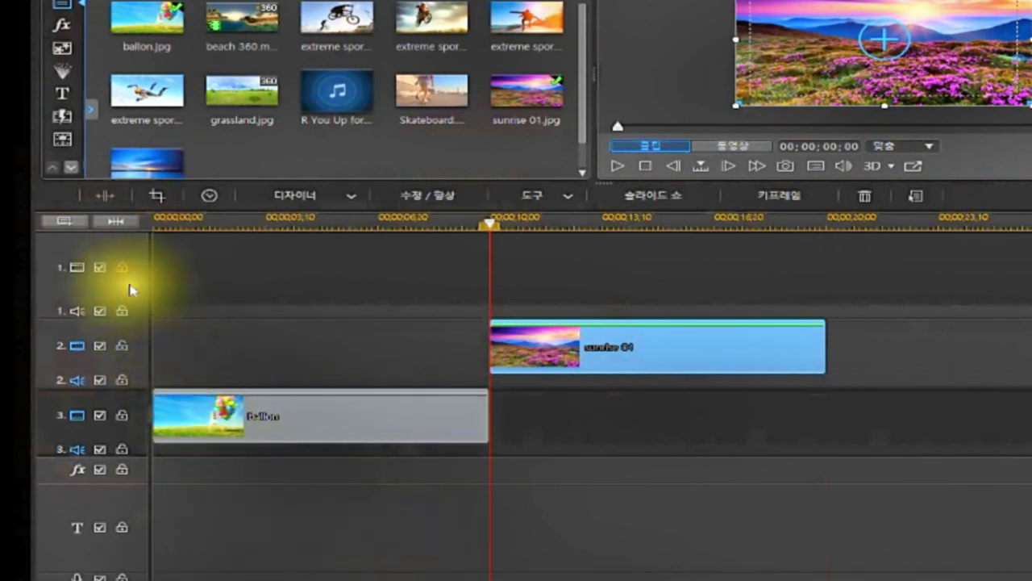
left_click(117, 333)
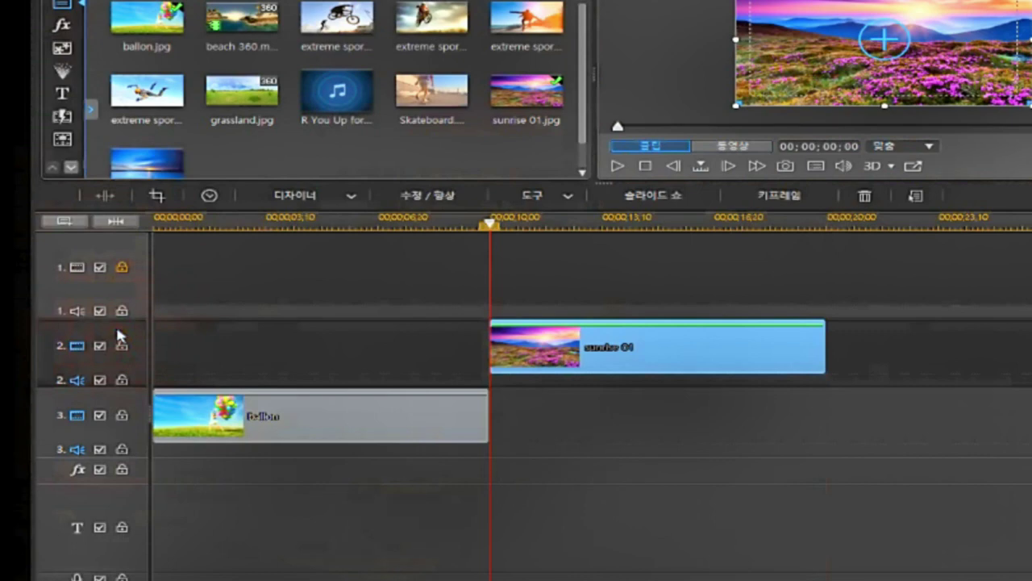
right_click(119, 333)
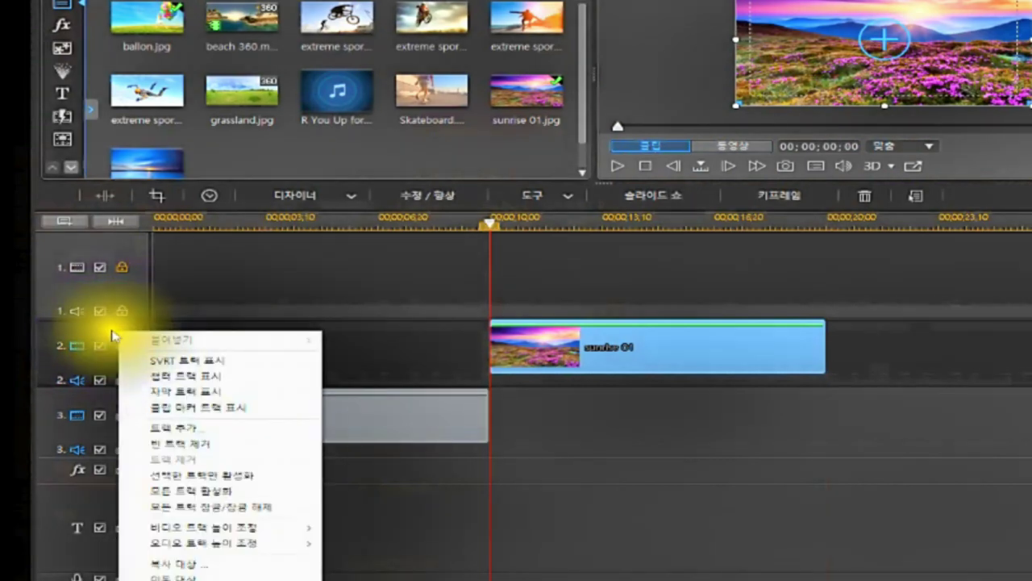
left_click(95, 332)
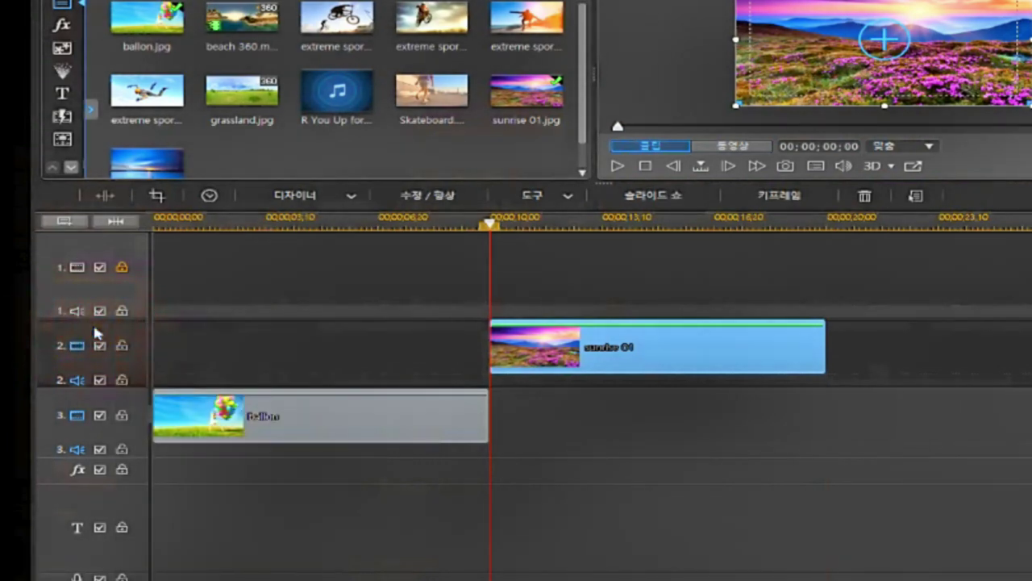
left_click(95, 332)
left_click(92, 323)
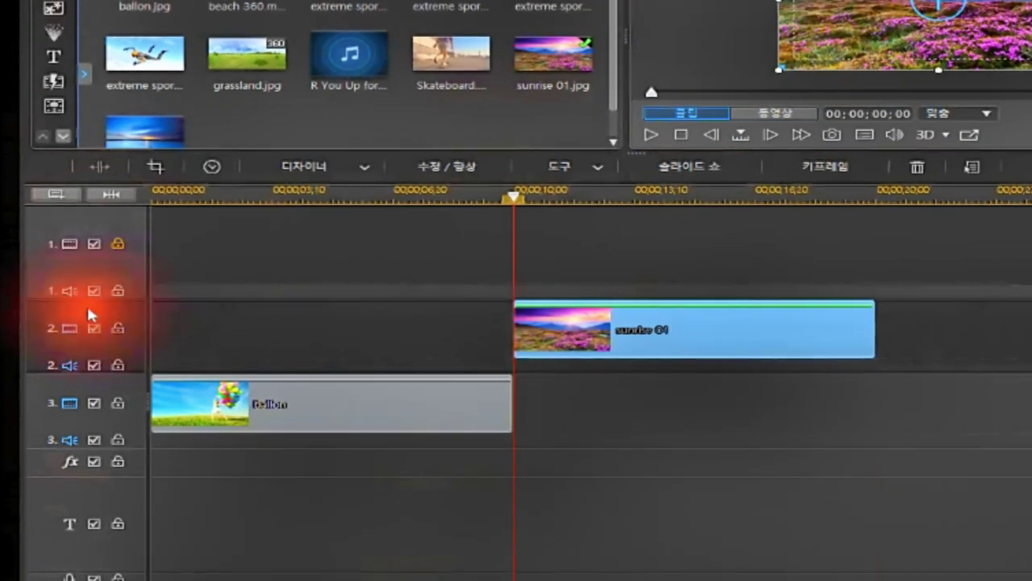
Move track 2, which holds the sunrise 01 clip, above track 1 in the track order
right_click(86, 304)
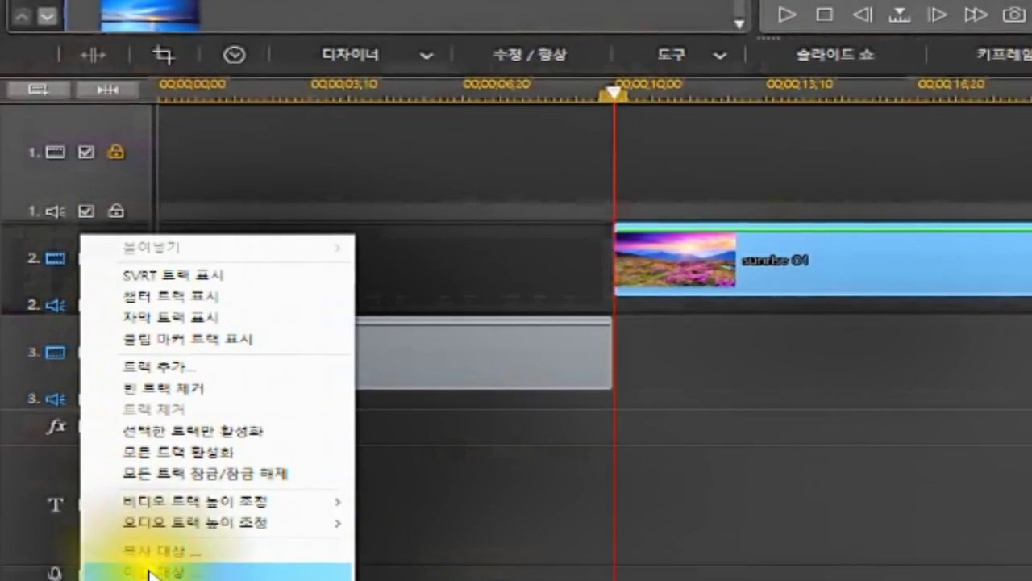
left_click(161, 567)
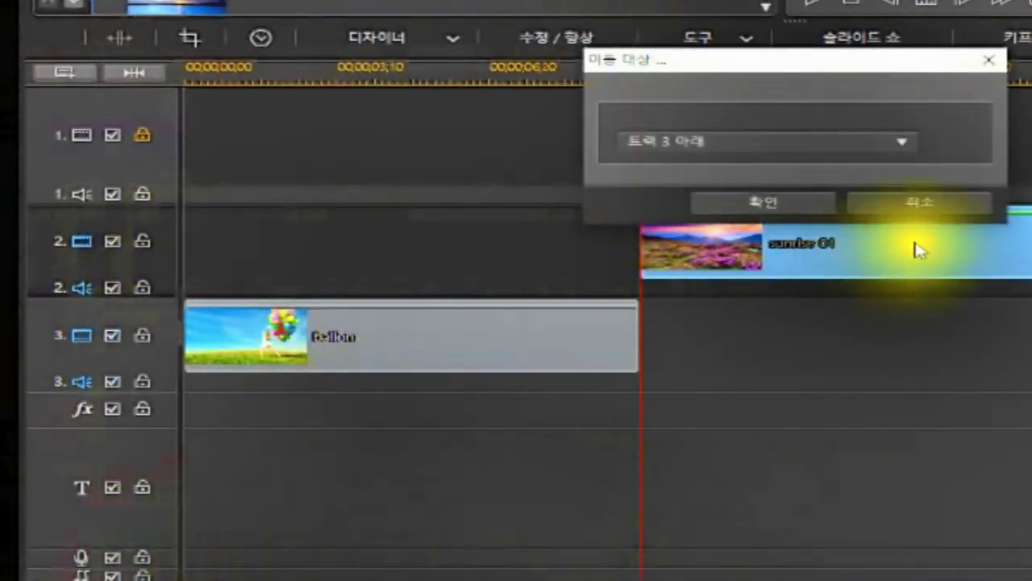
left_click(904, 143)
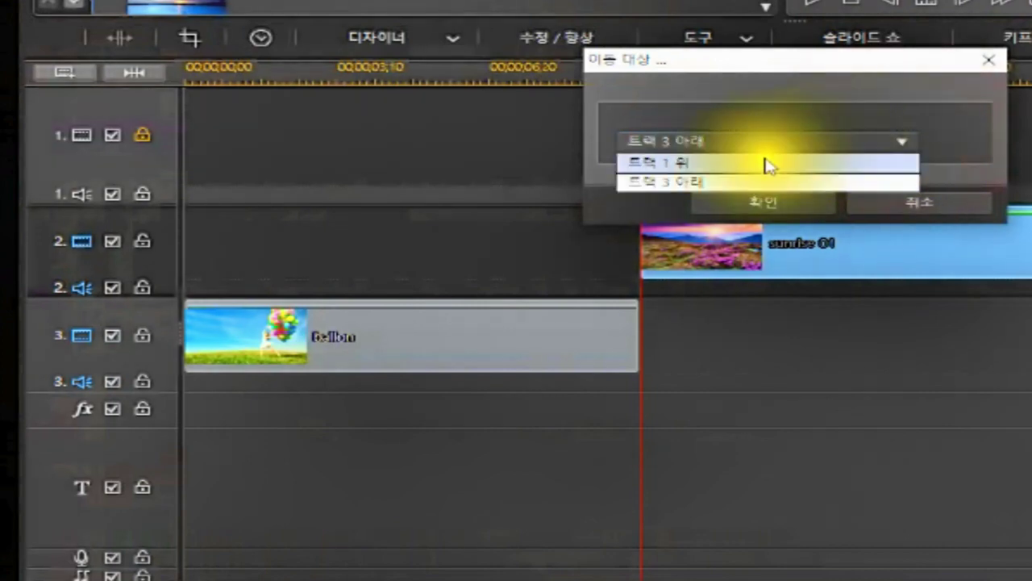
left_click(675, 163)
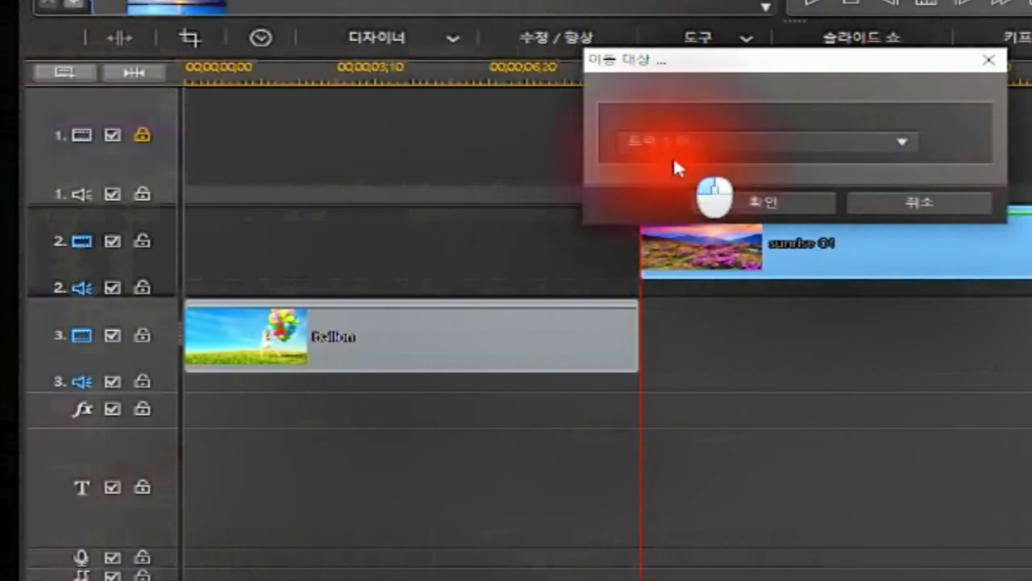
left_click(769, 205)
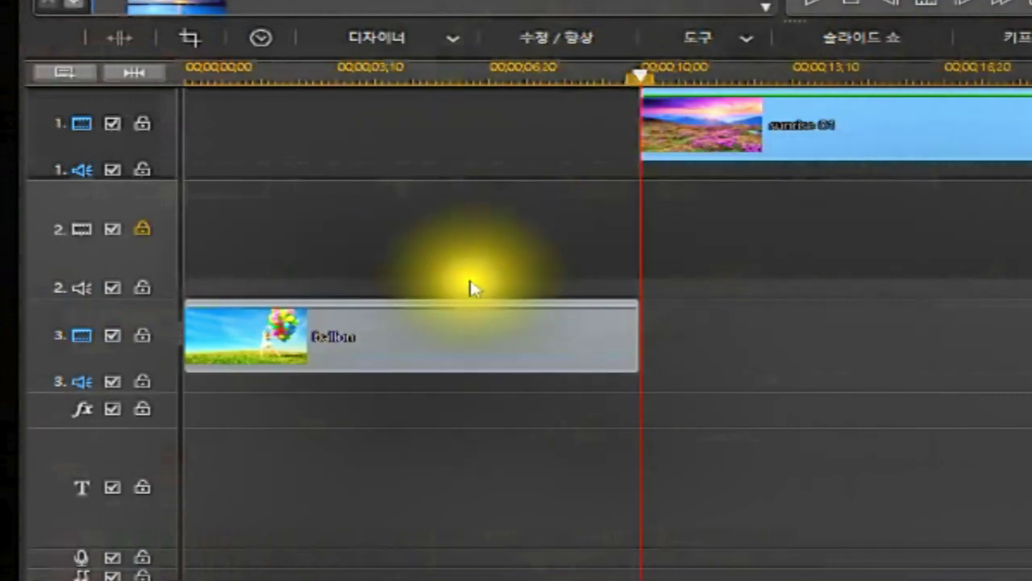
Move the empty, locked track 2 back above track 1, which holds the sunrise 01 clip
left_click(143, 213)
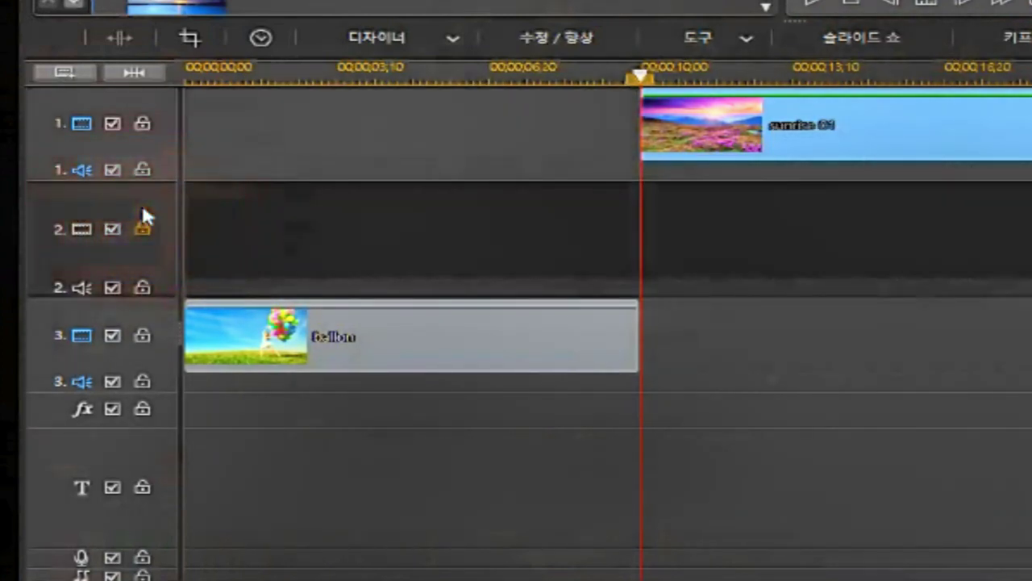
right_click(143, 214)
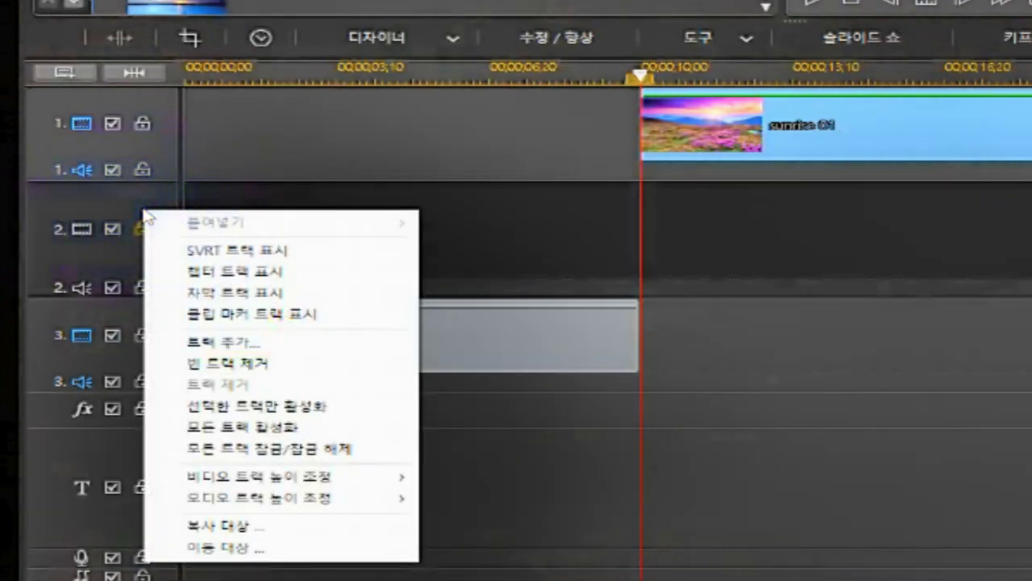
left_click(206, 552)
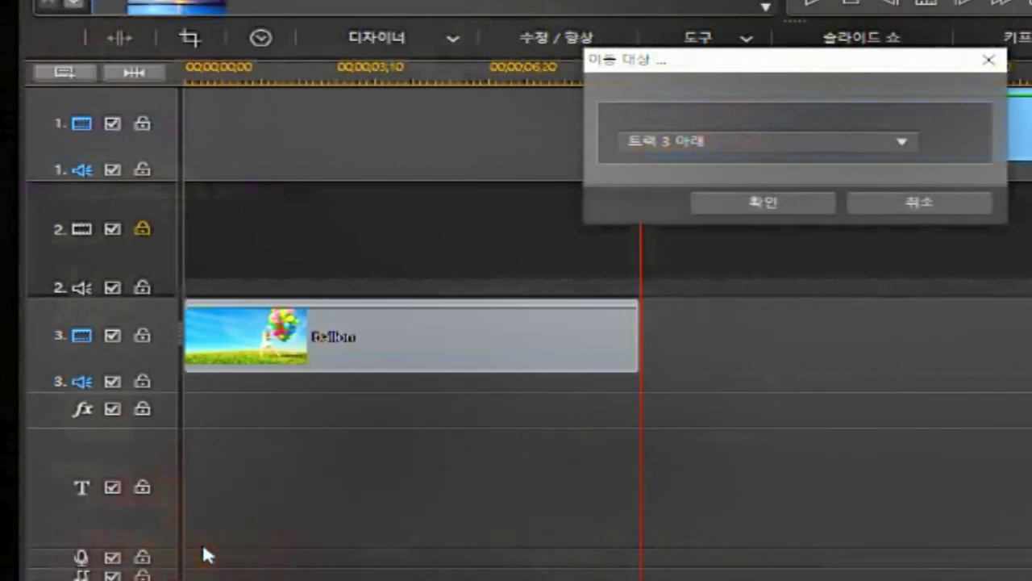
left_click(898, 142)
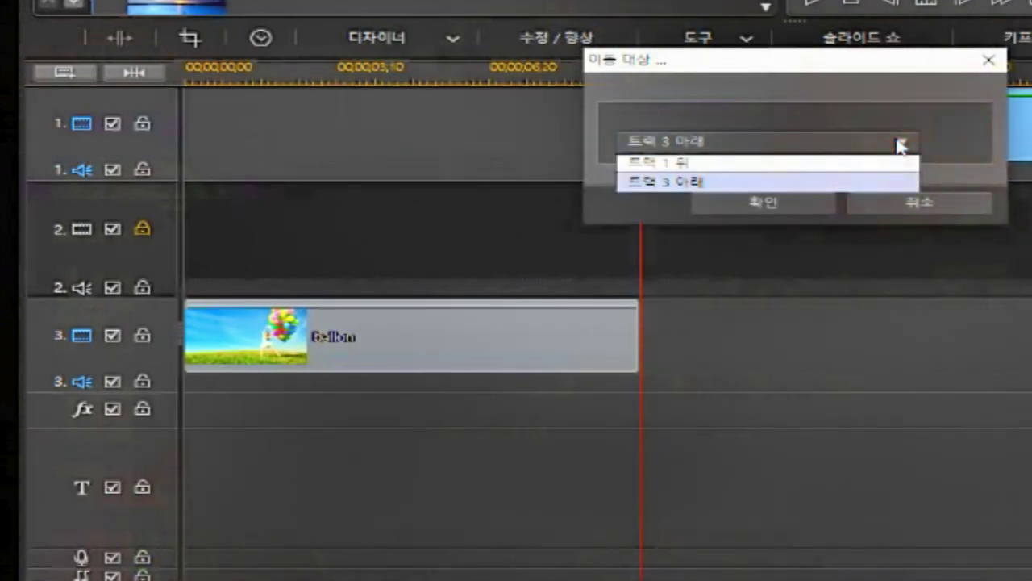
left_click(682, 162)
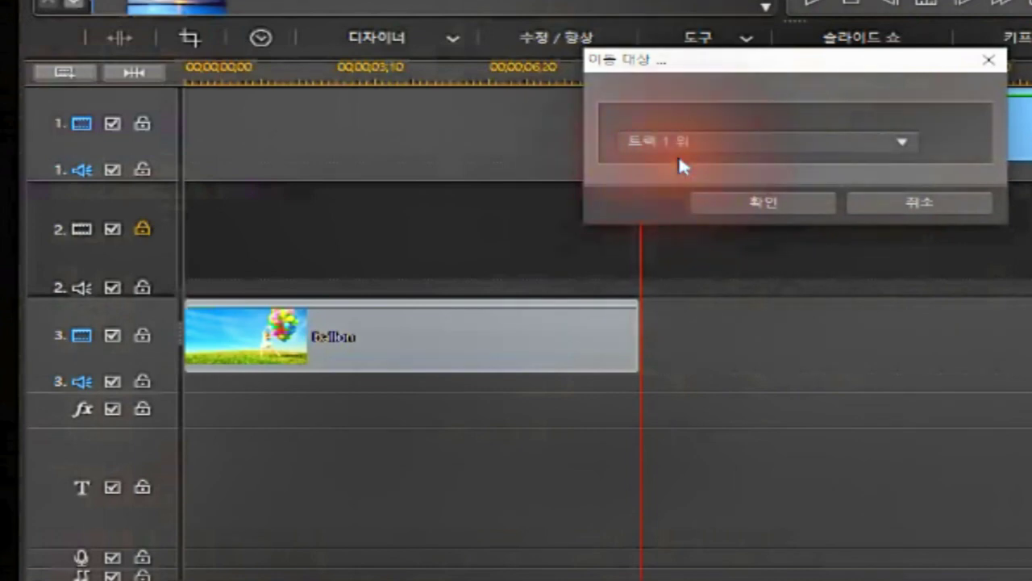
left_click(743, 200)
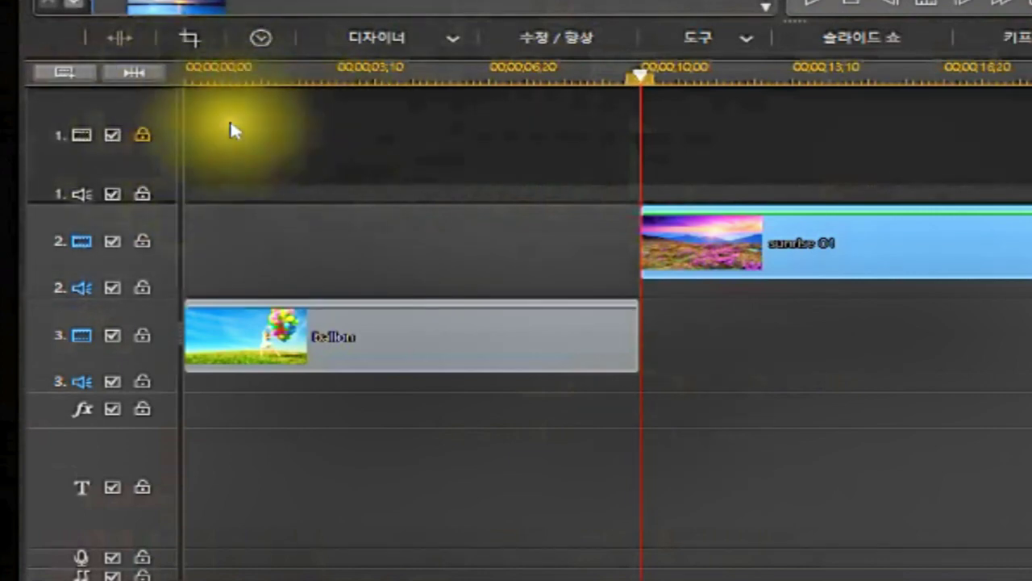
right_click(143, 158)
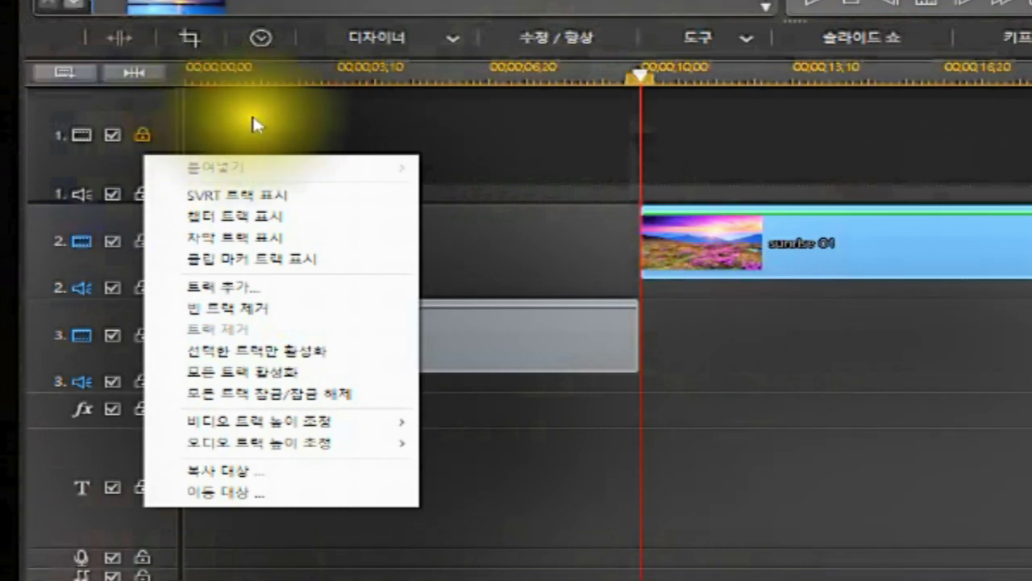
left_click(204, 121)
left_click(142, 159)
Copy track 2, with its sunrise 01 clip, to a new position above track 1
left_click(142, 230)
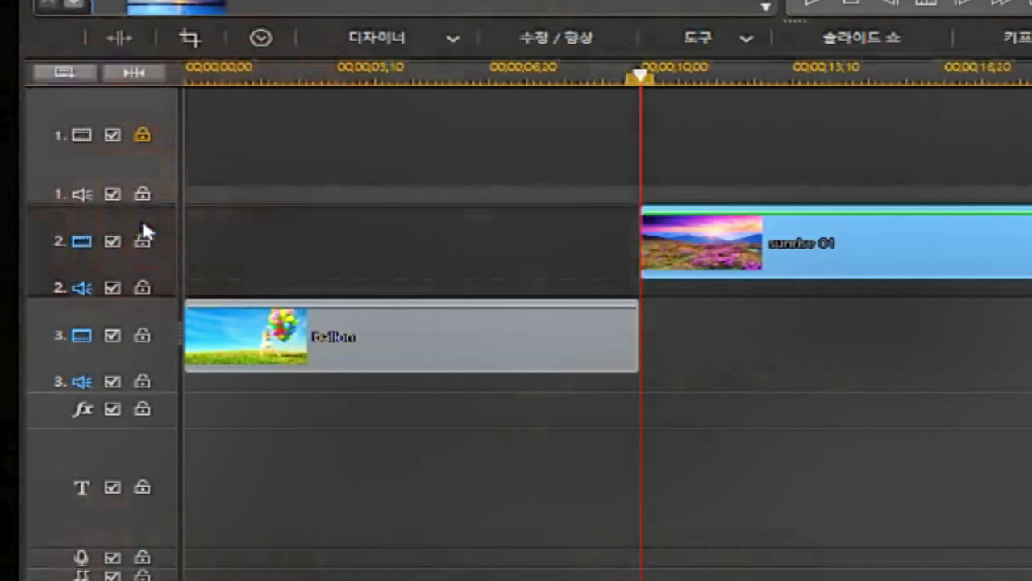
right_click(143, 229)
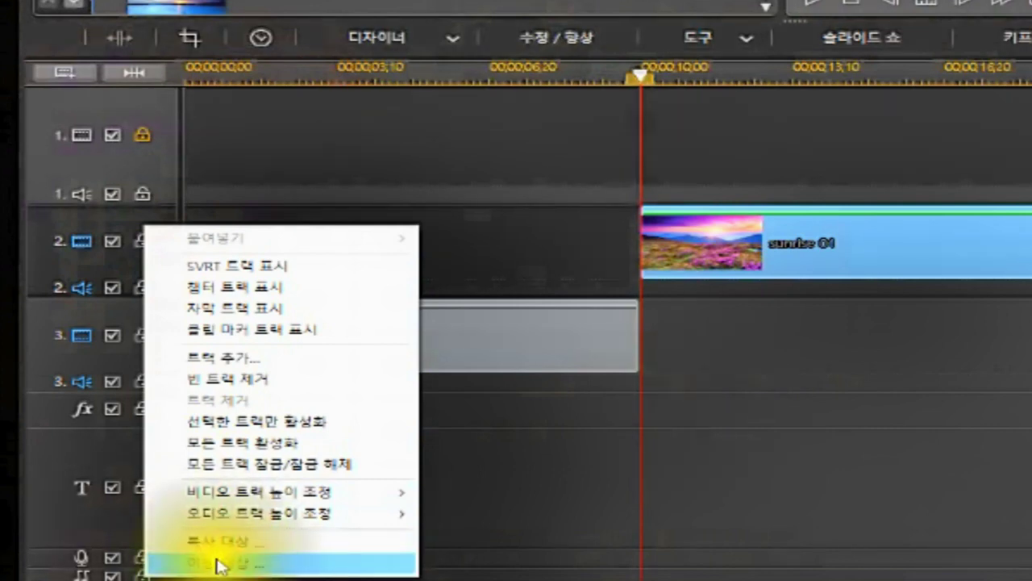
left_click(224, 547)
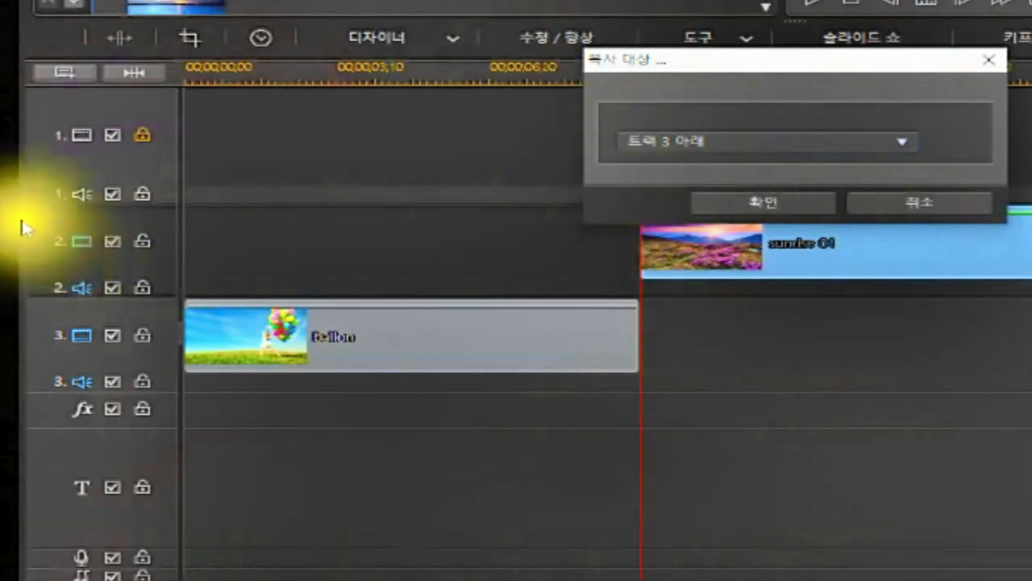
left_click(900, 144)
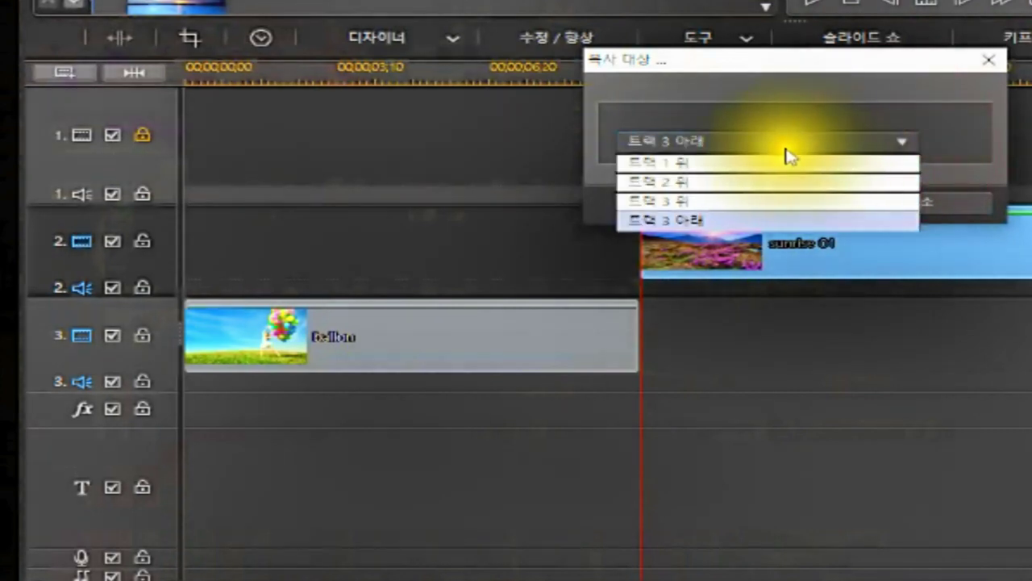
left_click(691, 164)
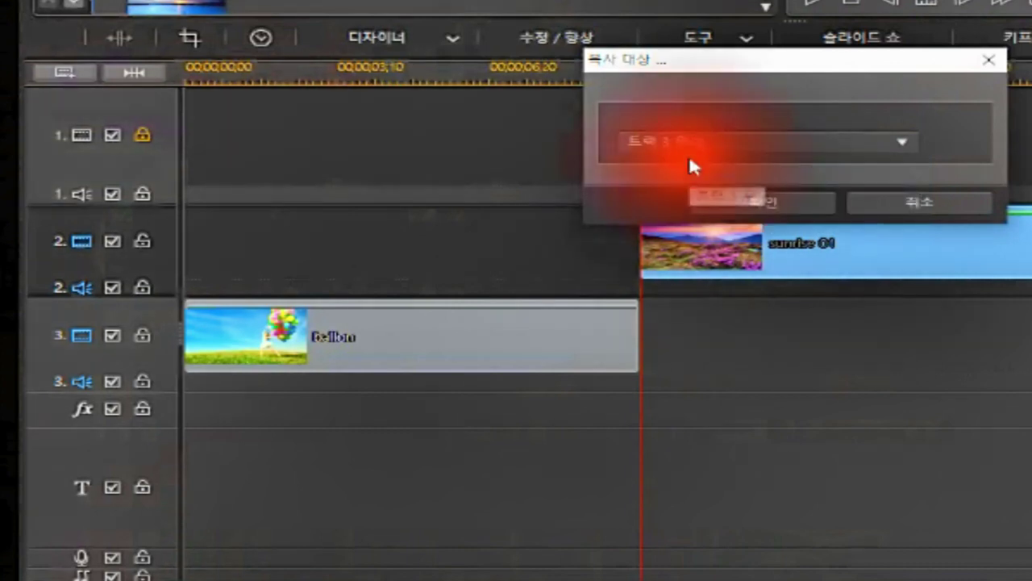
left_click(767, 203)
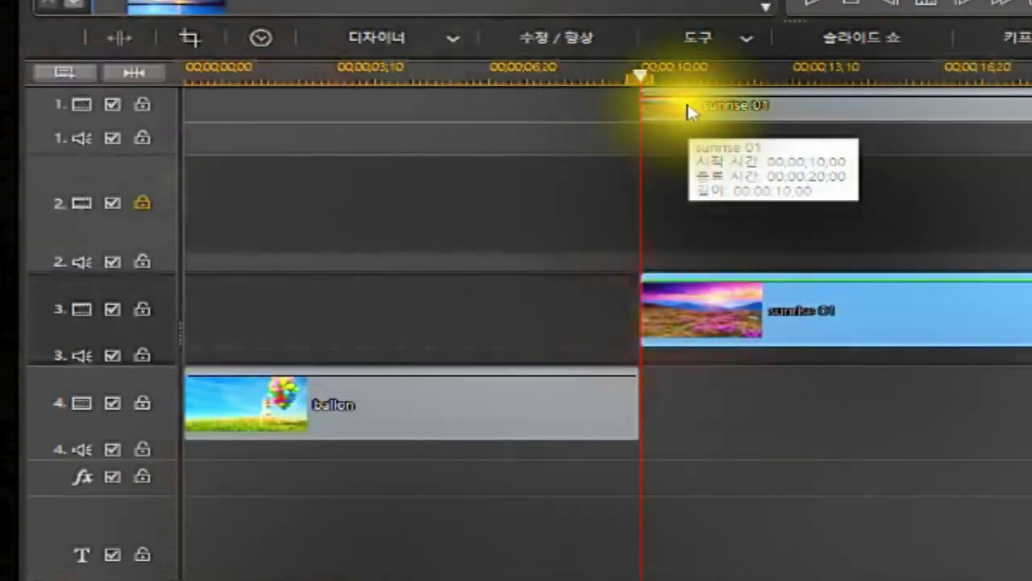
Compare the copied sunrise 01 clip on track 1 with the original on track 3 by selecting each in turn
left_click(688, 107)
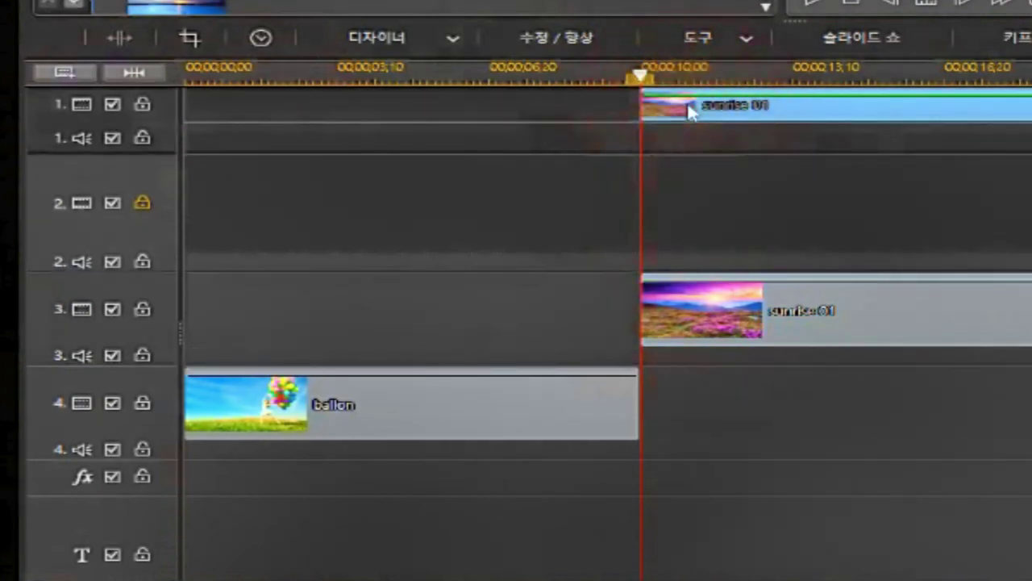
left_click(684, 321)
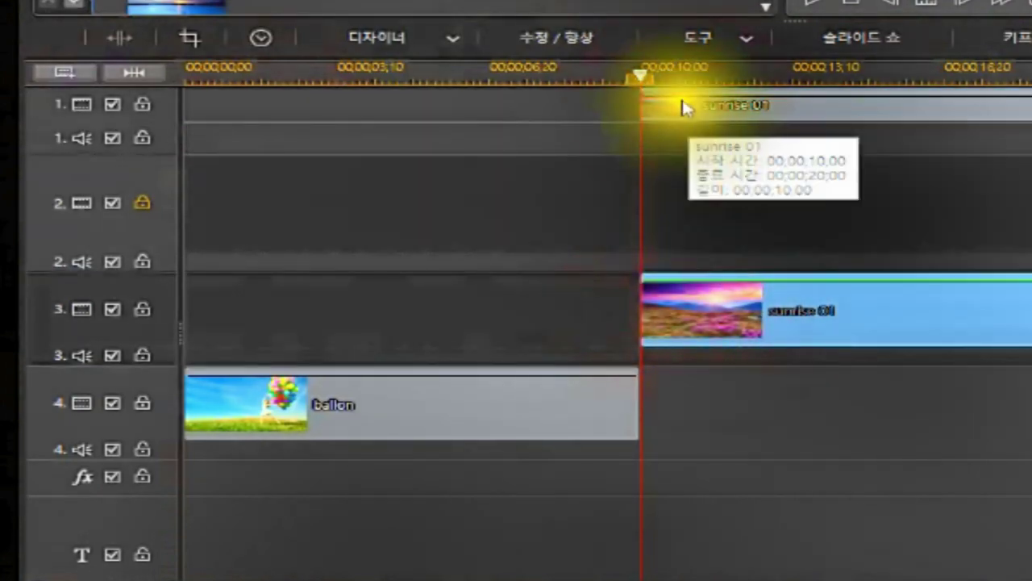
left_click(685, 107)
left_click(681, 321)
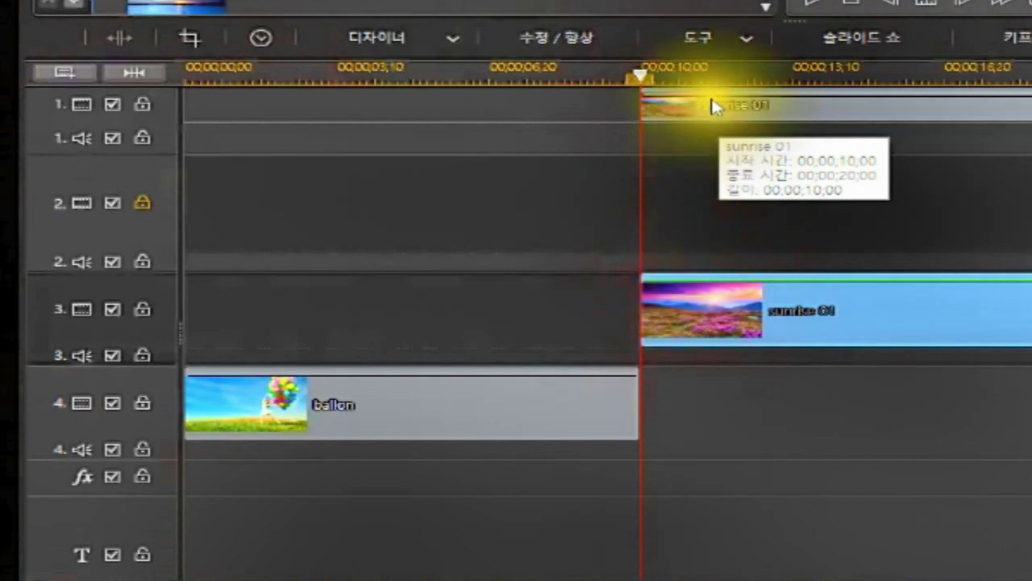
left_click(711, 99)
left_click(707, 309)
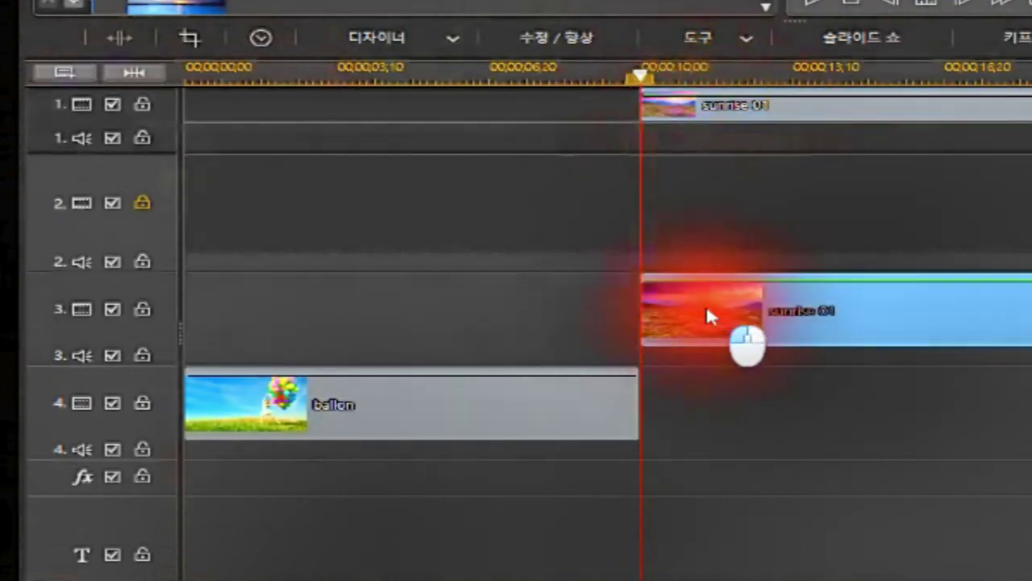
left_click(751, 114)
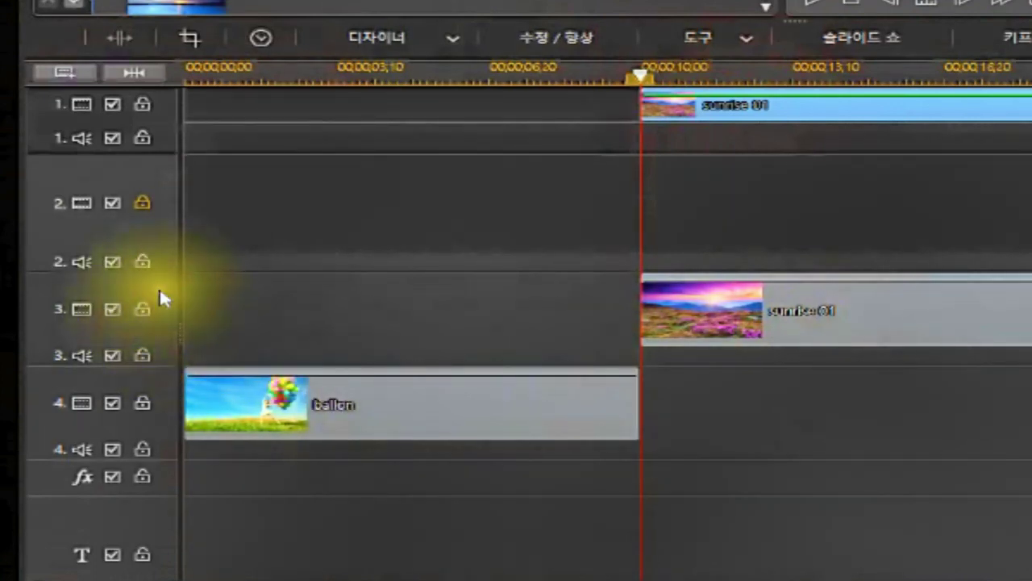
Move track 3, which holds the original sunrise 01 clip, above the empty, locked track 2
left_click(158, 290)
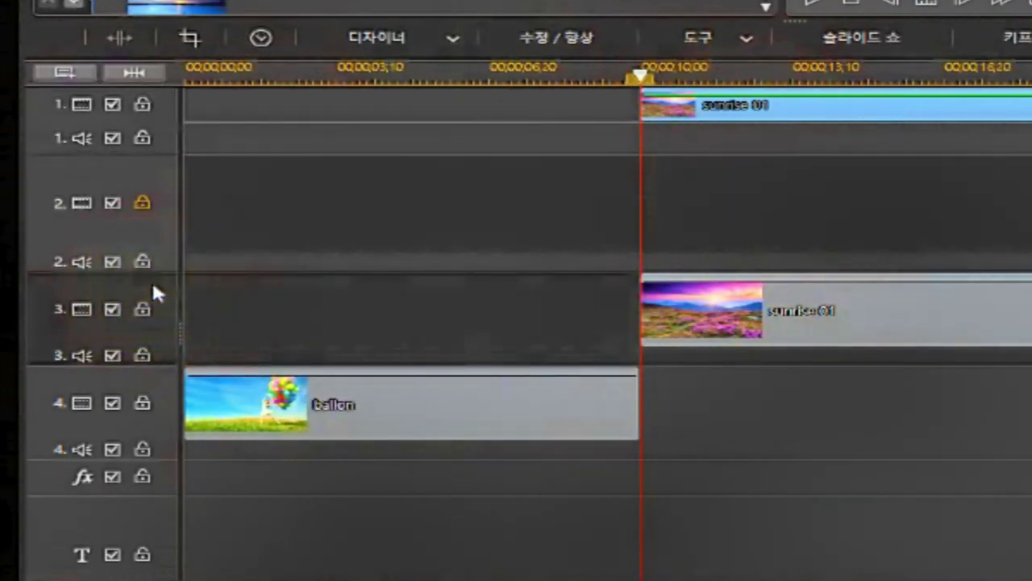
left_click(88, 282)
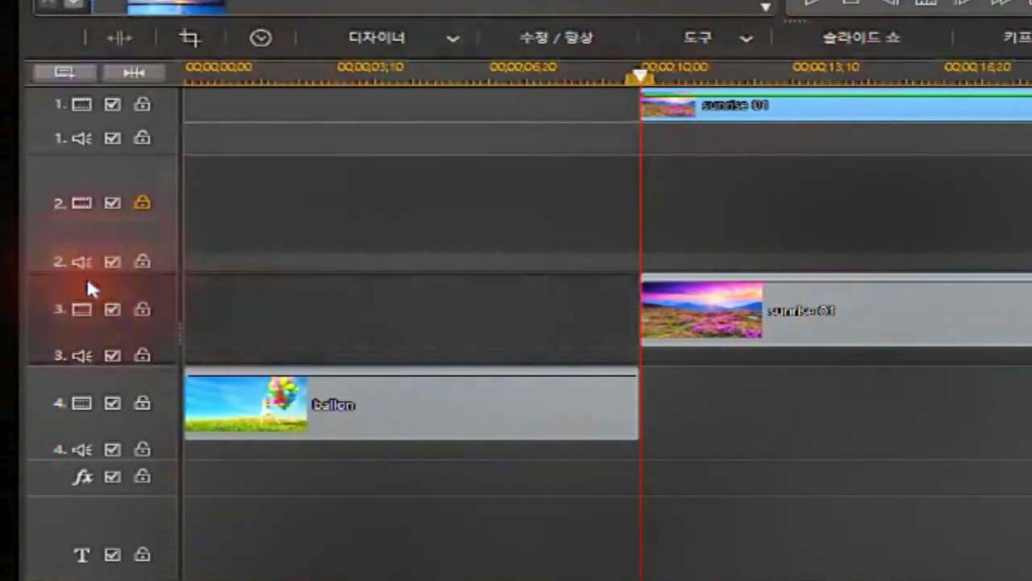
left_click(87, 278)
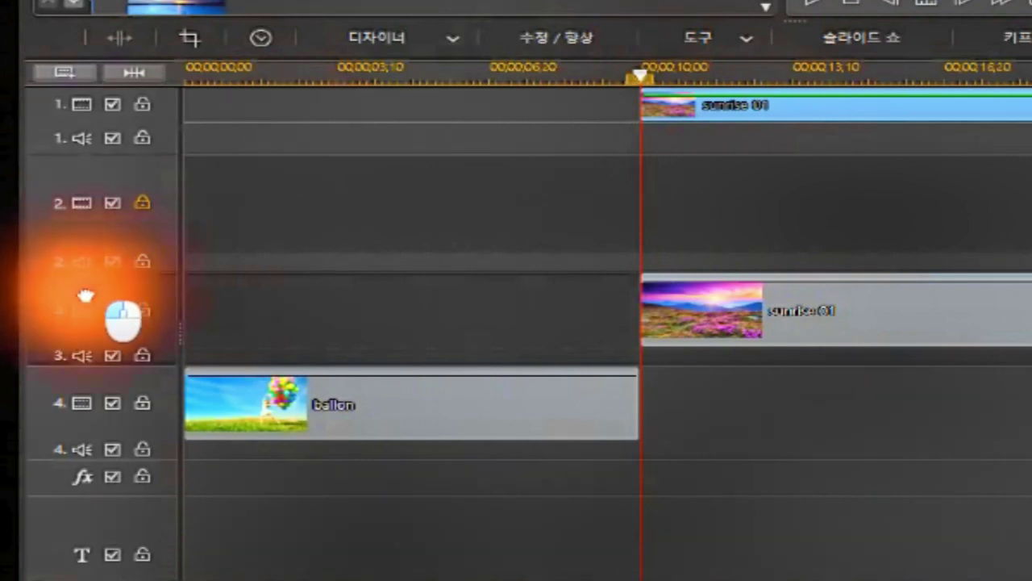
left_click_drag(86, 306, 97, 190)
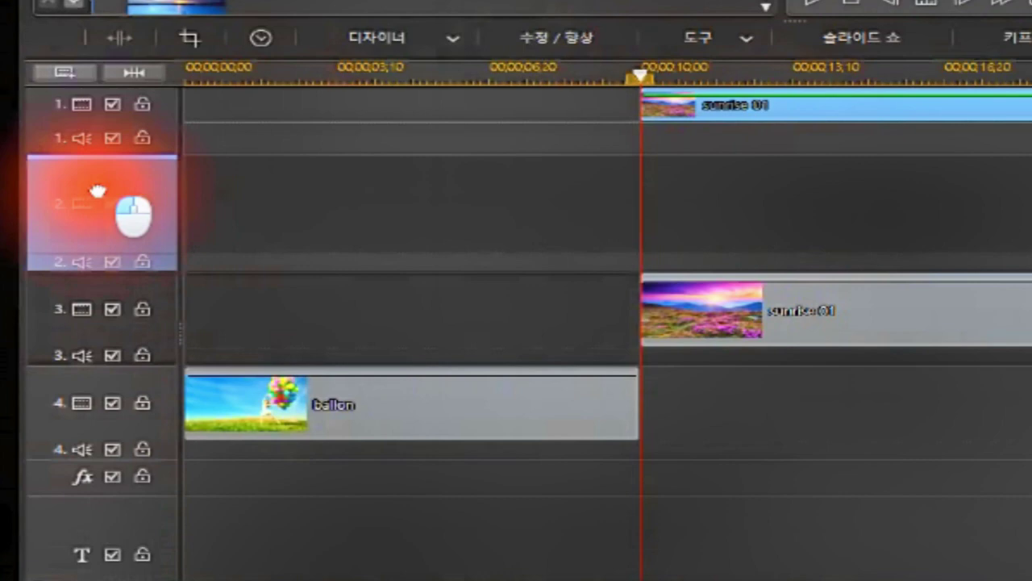
left_click_drag(97, 190, 97, 190)
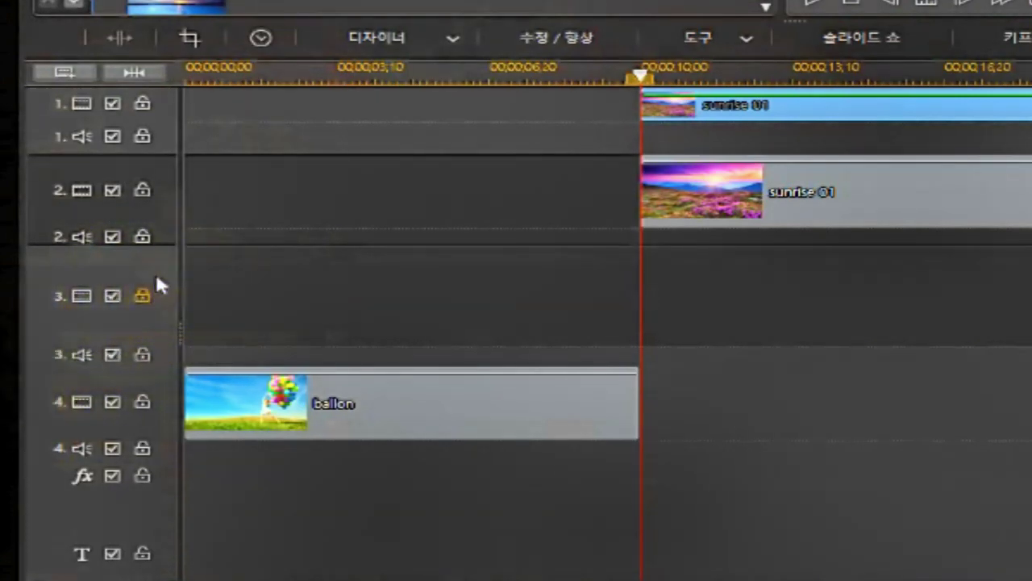
right_click(140, 255)
left_click(106, 265)
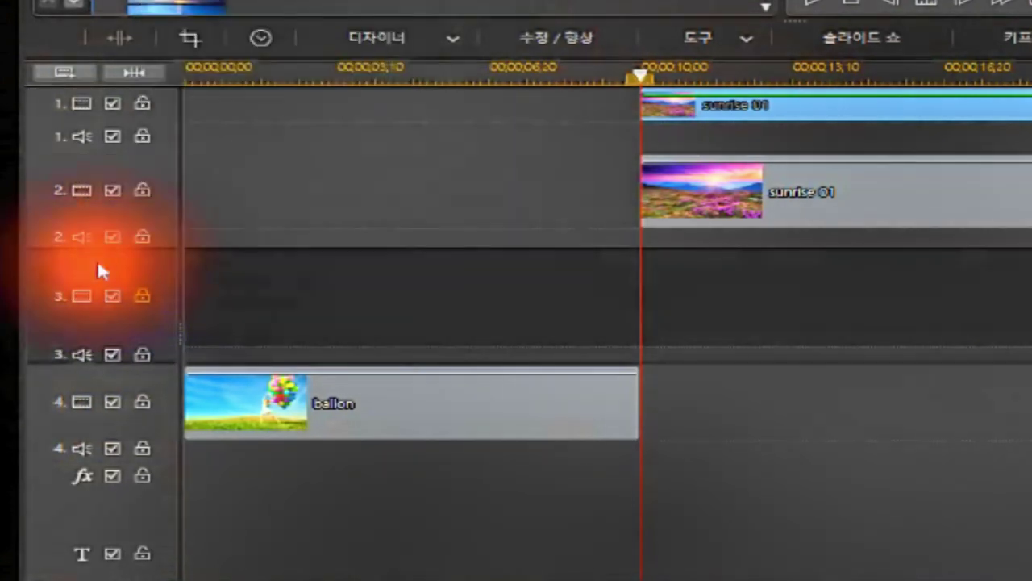
right_click(97, 264)
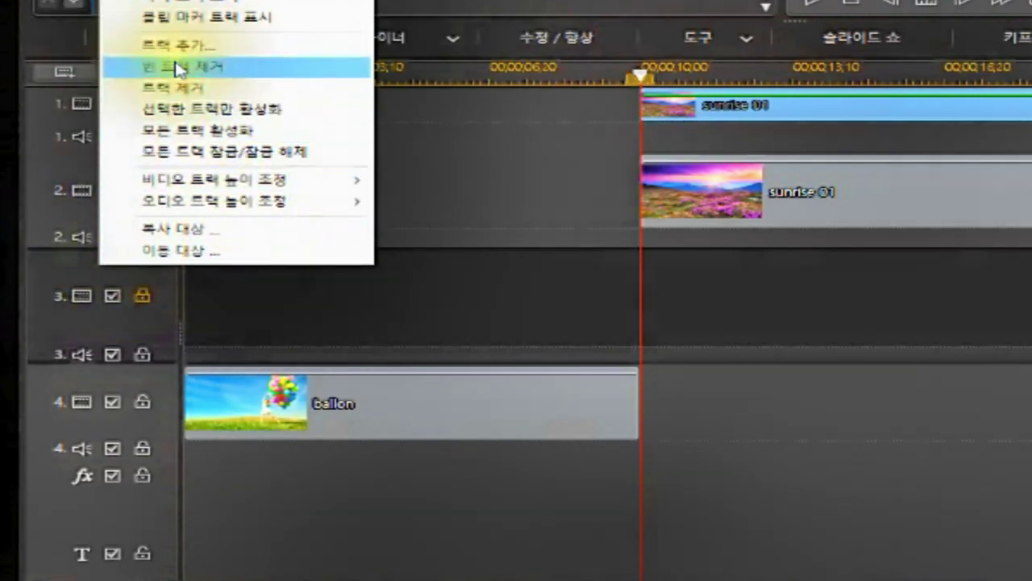
left_click(164, 112)
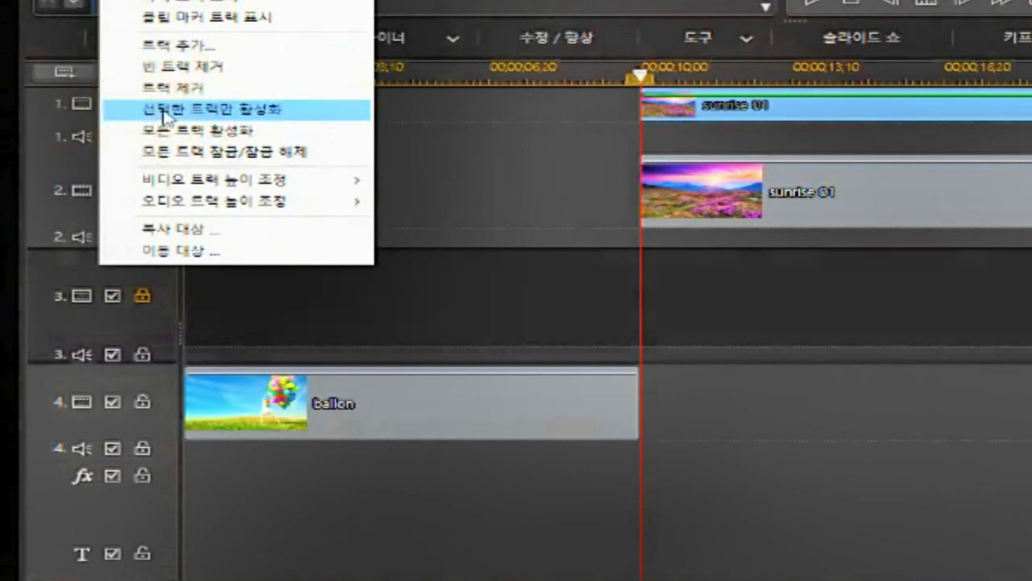
left_click(163, 117)
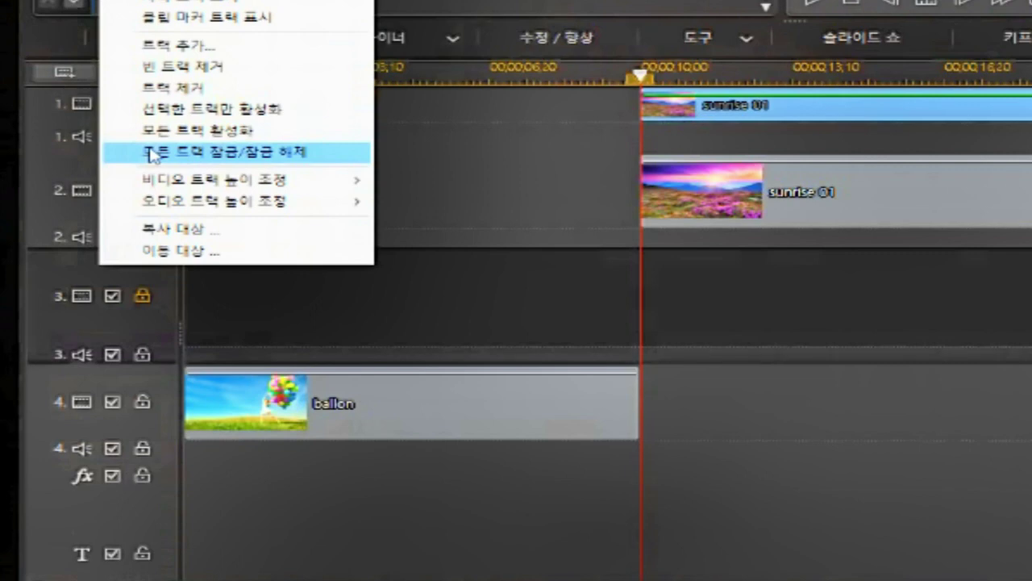
left_click(249, 295)
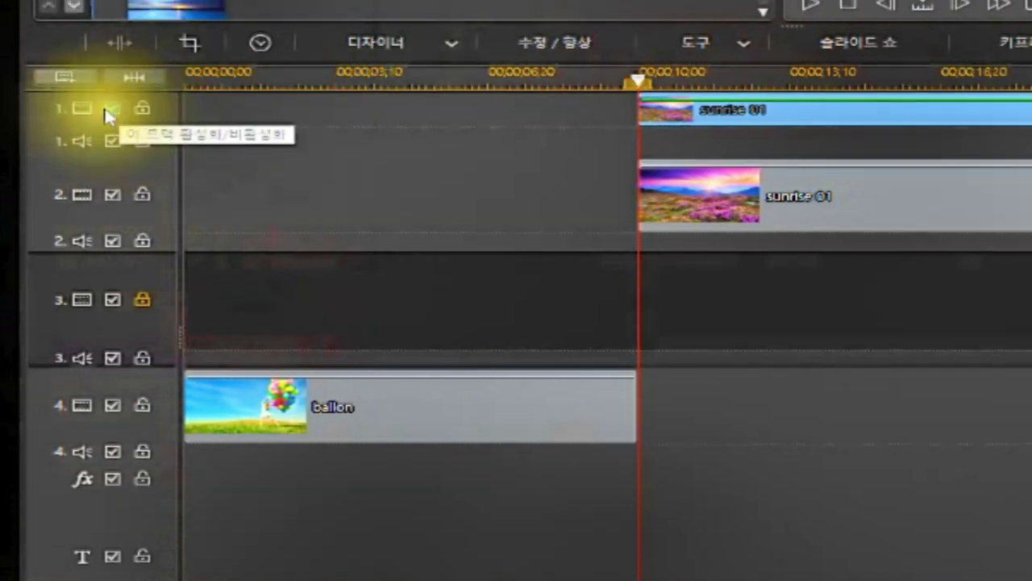
Disable video track 1 and place the playhead within the sunrise 01 clips, 00;00;03;22 after their start
left_click(110, 109)
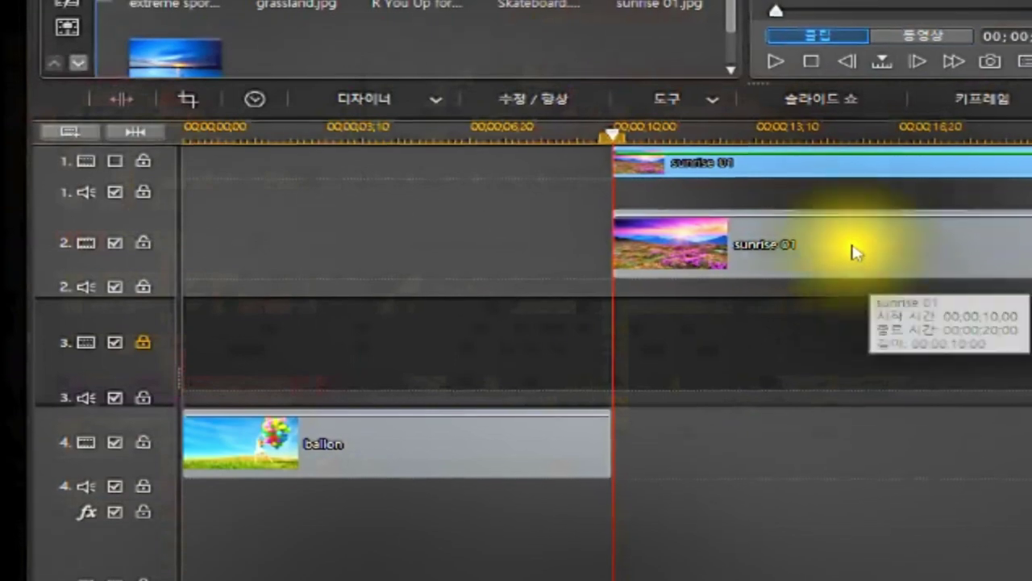
left_click(764, 153)
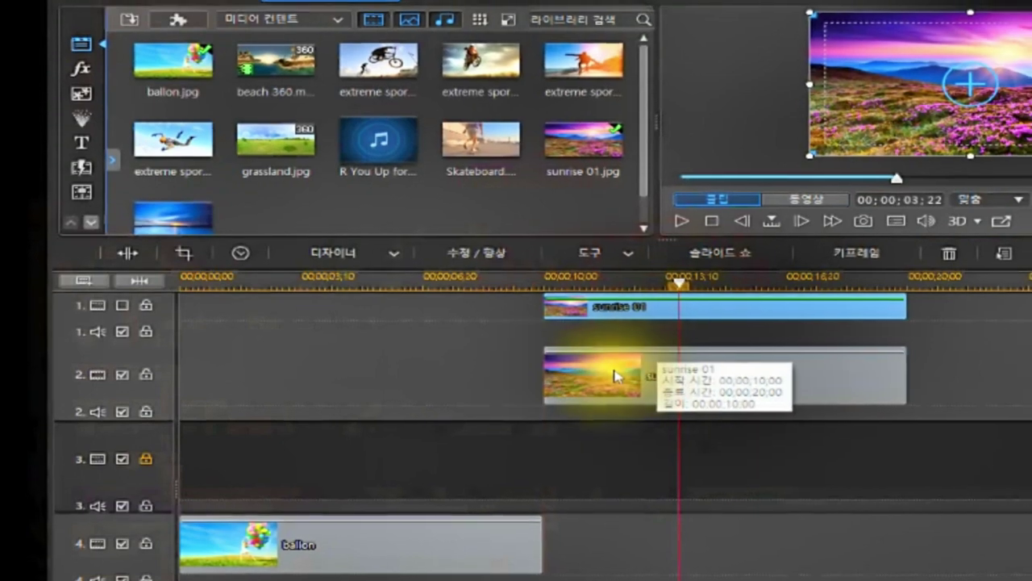
Move the sunrise 01 clip on track 2 to start at 00;00;17;25 and place the playhead at 00;00;13;11
left_click_drag(637, 352, 712, 358)
left_click_drag(677, 404, 879, 413)
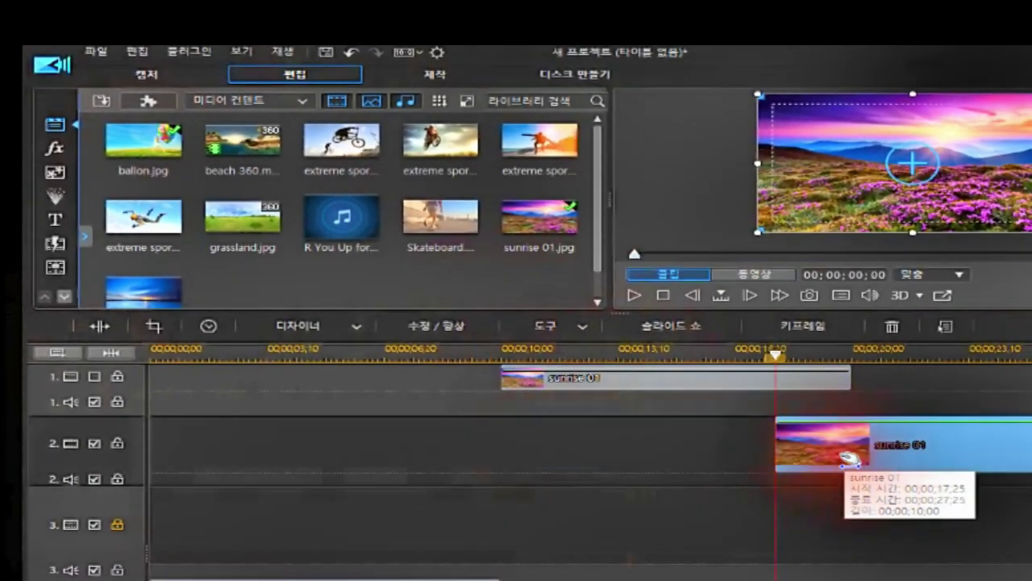
left_click(615, 350)
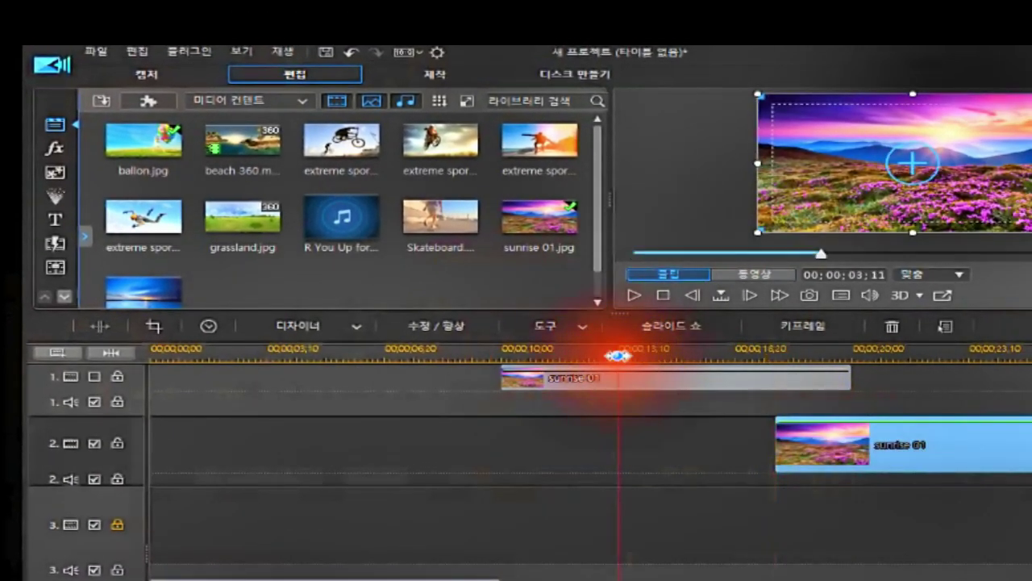
Select the sunrise 01 clip on the disabled video track 1 to check its preview at the playhead
left_click(627, 390)
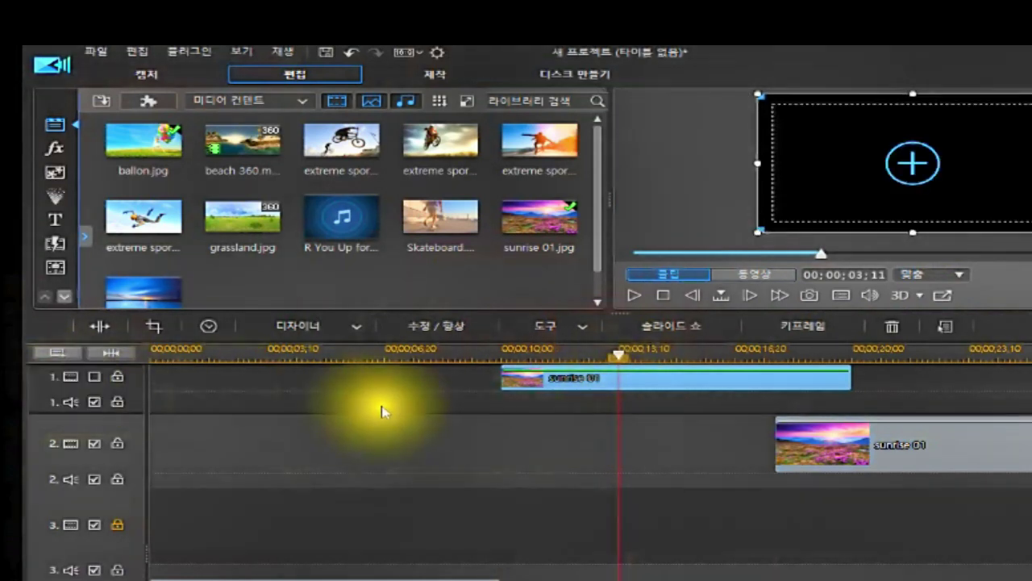
left_click(555, 379)
left_click(617, 357)
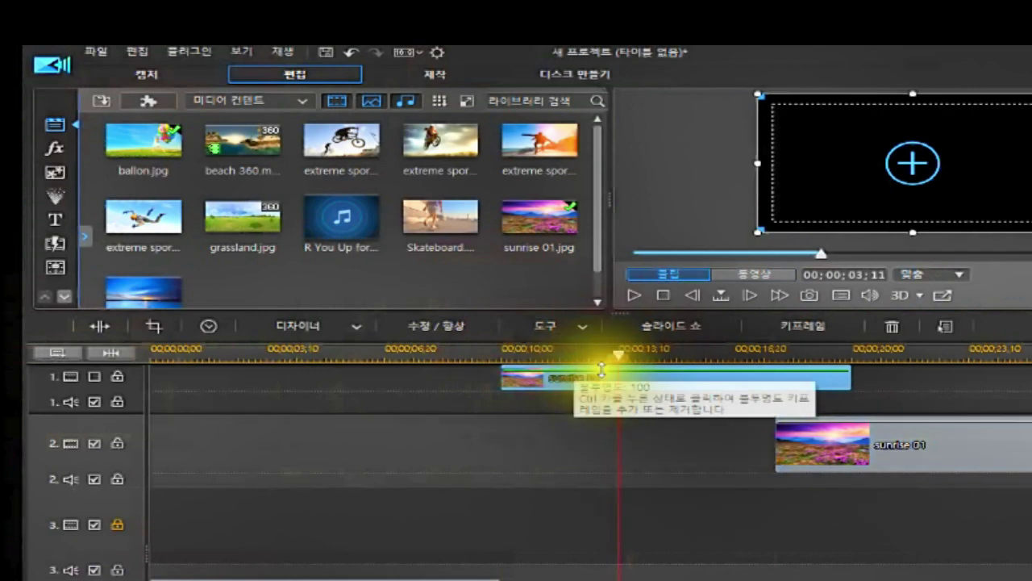
left_click(270, 398)
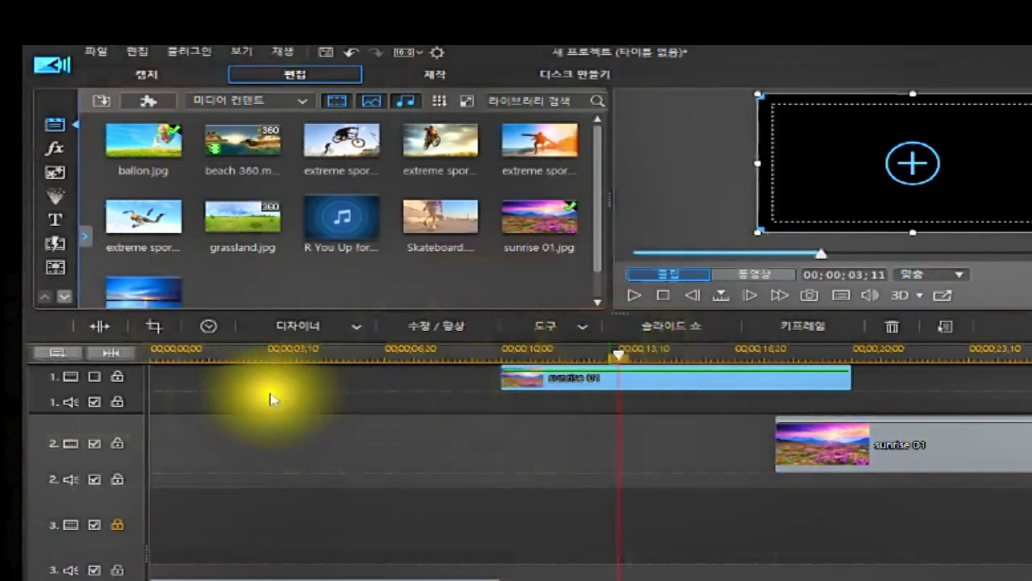
Switch video track 1 on and off to compare the preview, and leave the track enabled
left_click(94, 378)
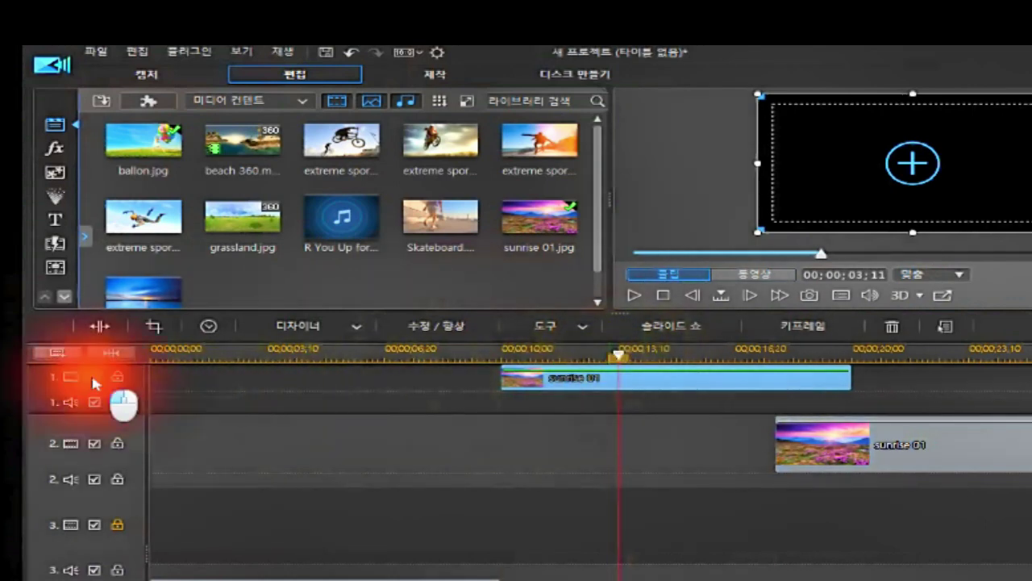
left_click(95, 377)
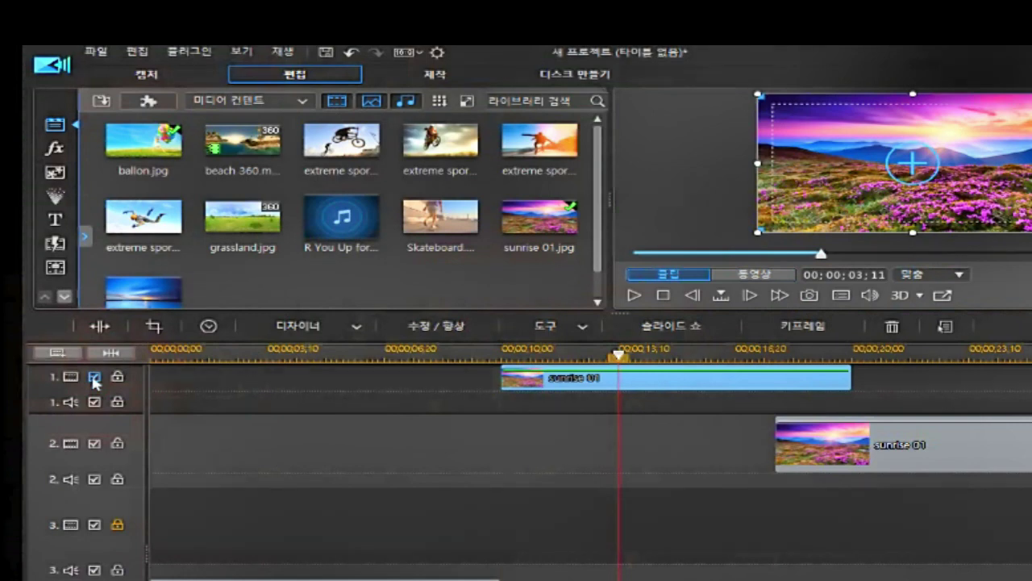
left_click(94, 378)
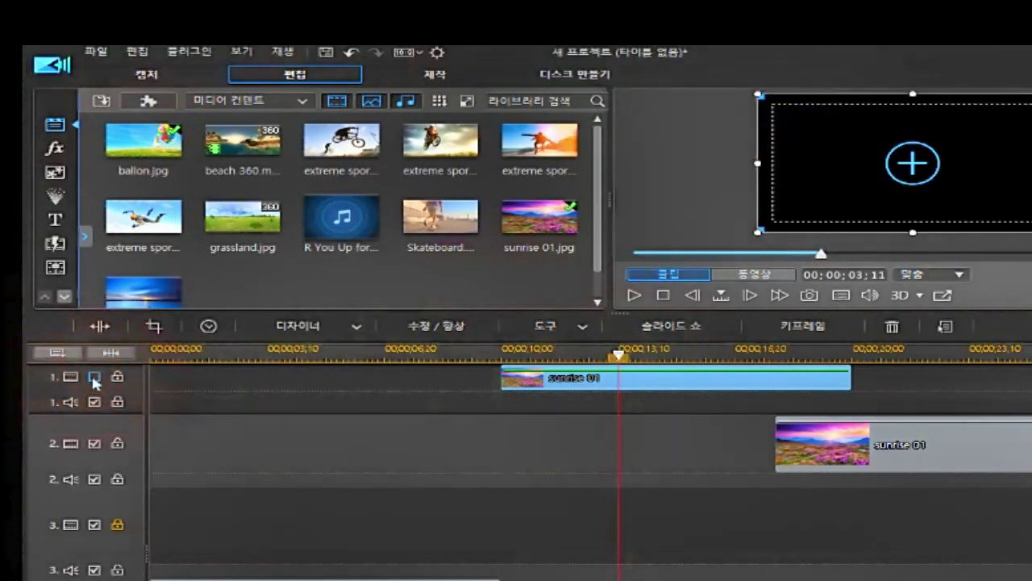
left_click(94, 377)
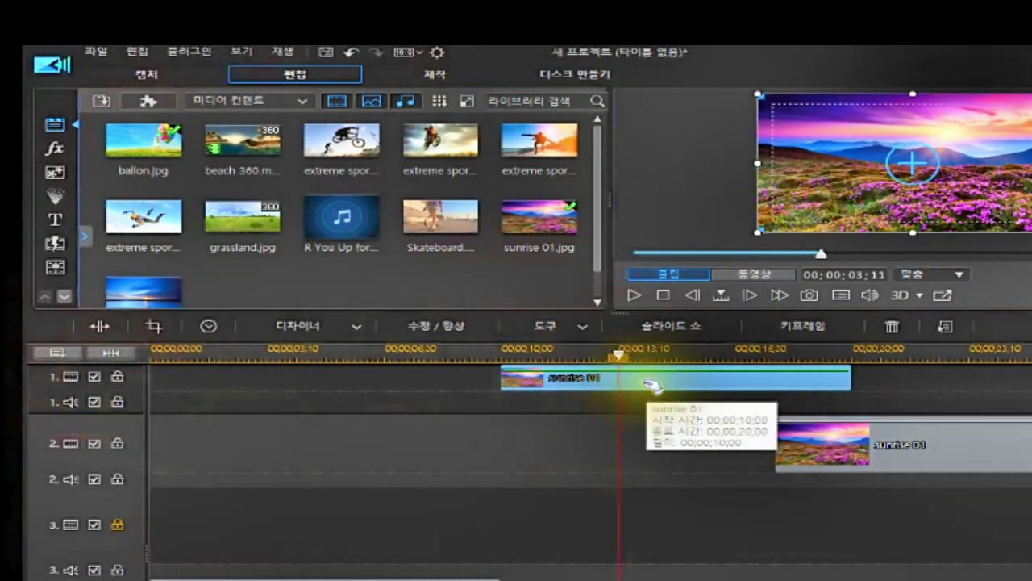
left_click(93, 379)
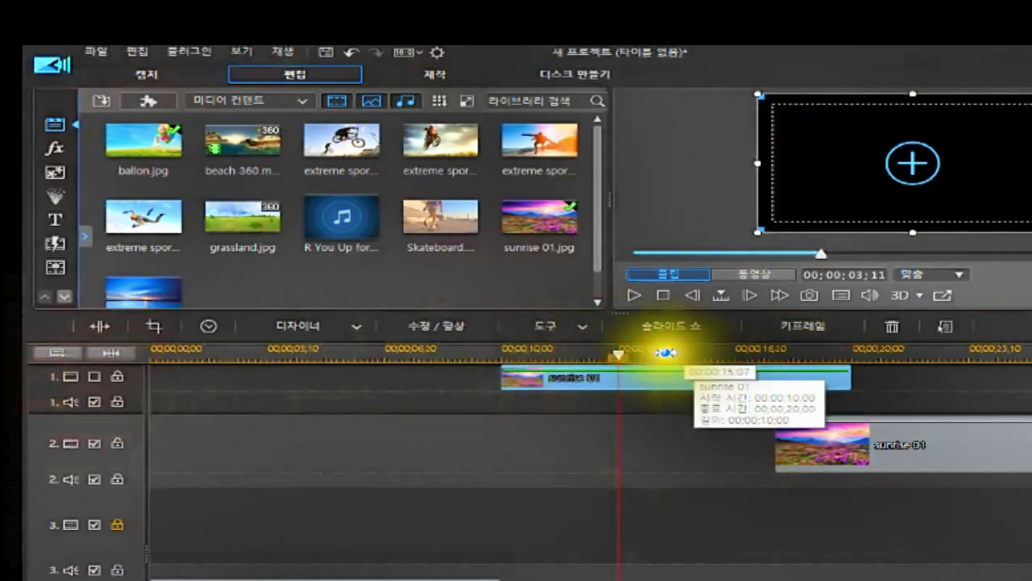
left_click(91, 377)
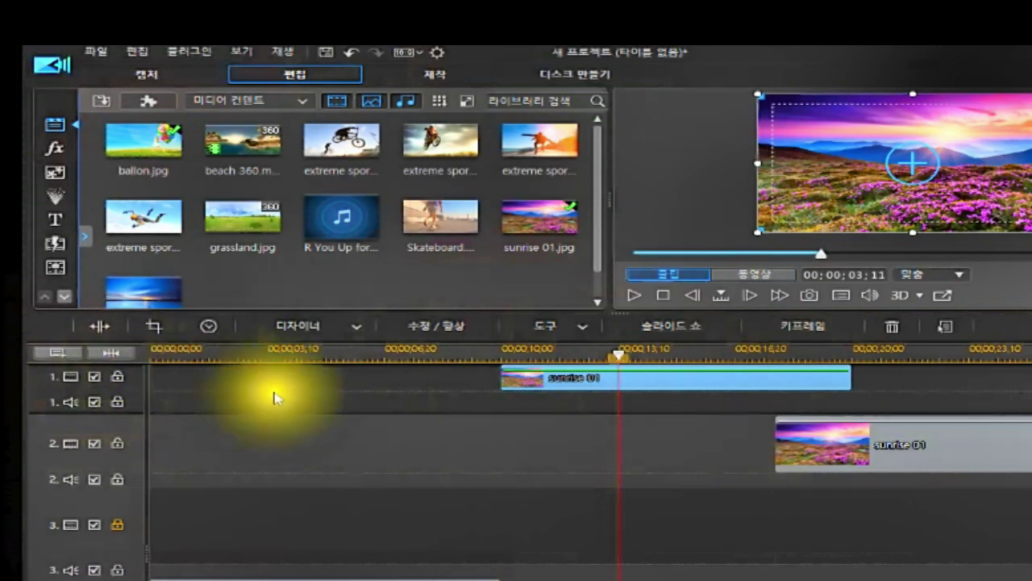
Lock video track 1, try to move its sunrise 01 clip, and unlock the track again
left_click(117, 376)
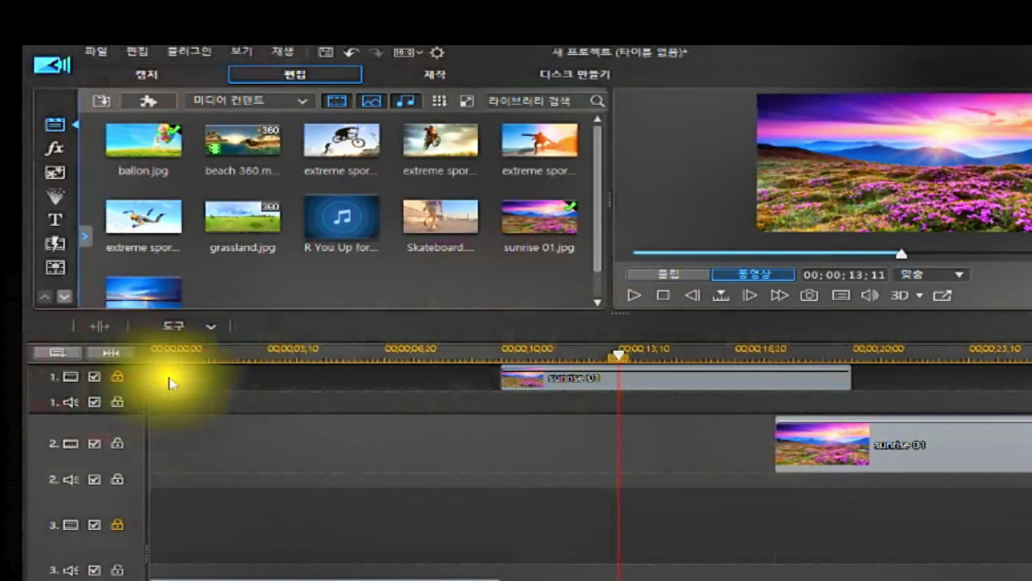
left_click_drag(552, 373, 582, 381)
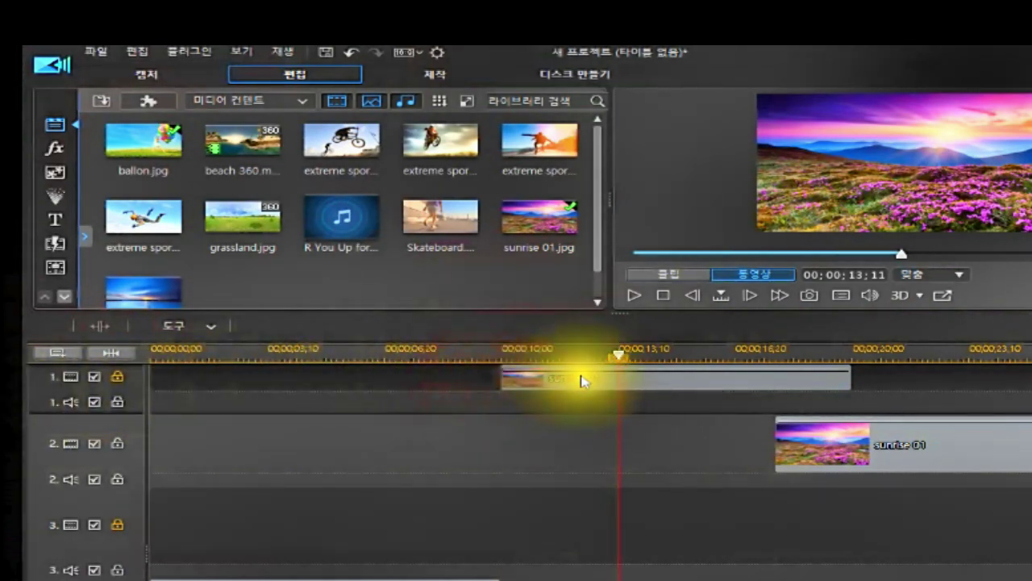
right_click(582, 381)
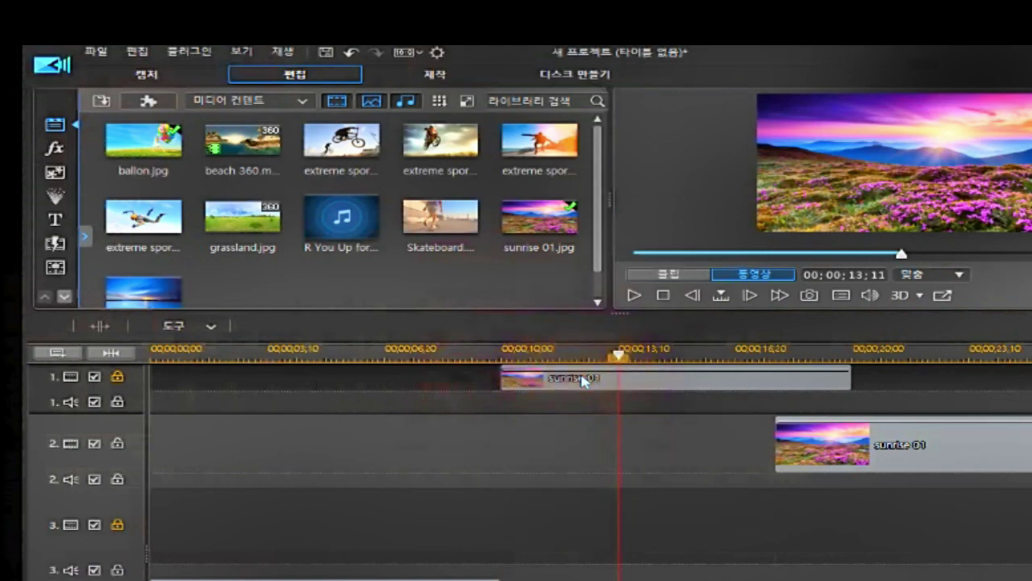
left_click(117, 377)
left_click(119, 379)
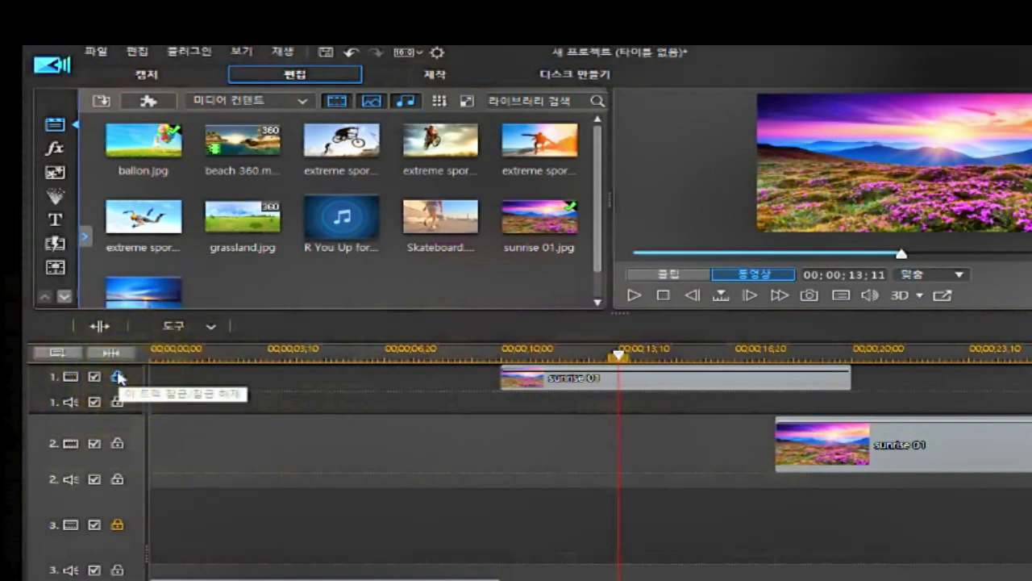
left_click(117, 377)
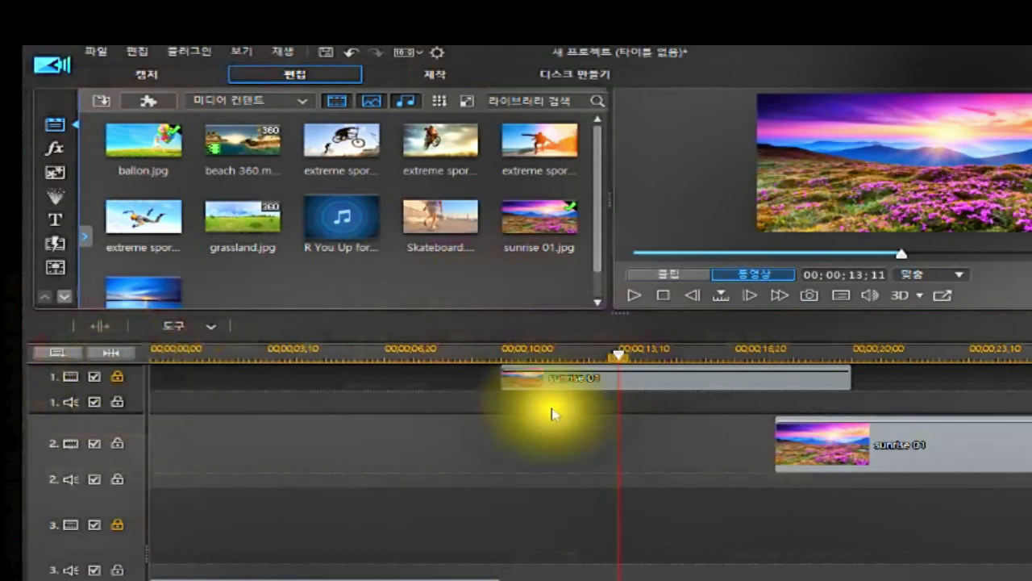
left_click_drag(630, 377, 560, 384)
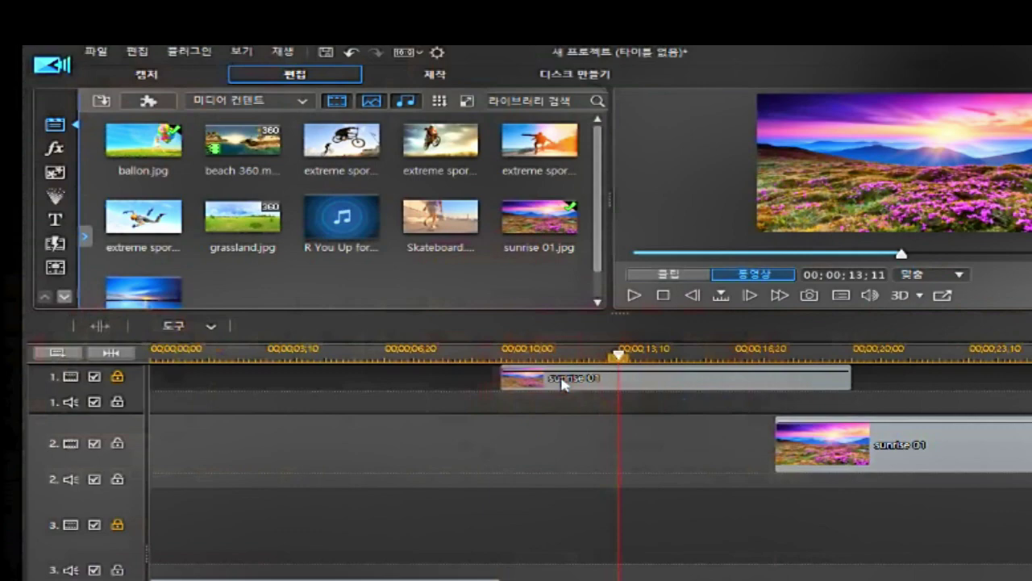
left_click(117, 376)
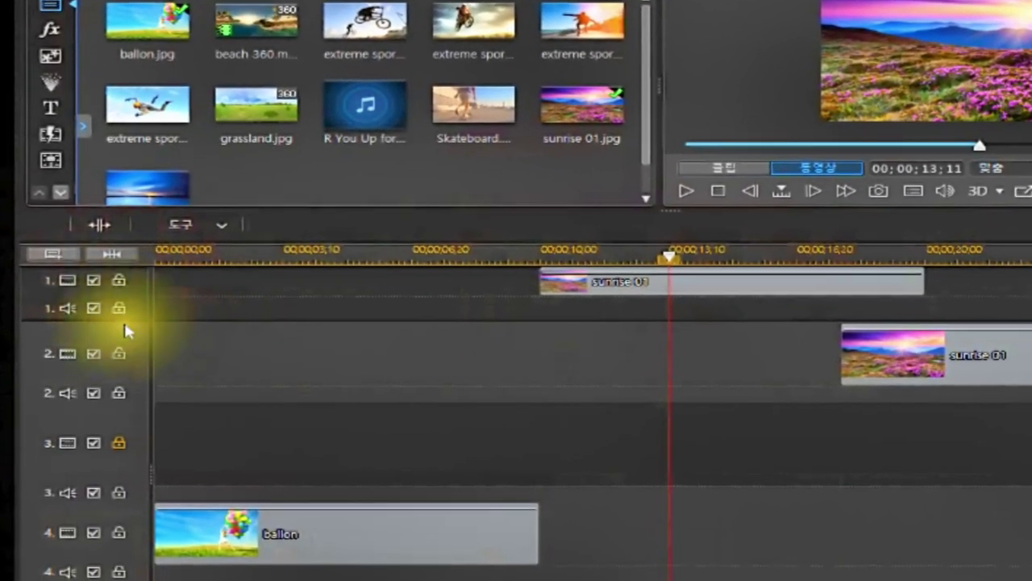
Look through the options for managing tracks, including the video track height choices, without applying any
right_click(125, 329)
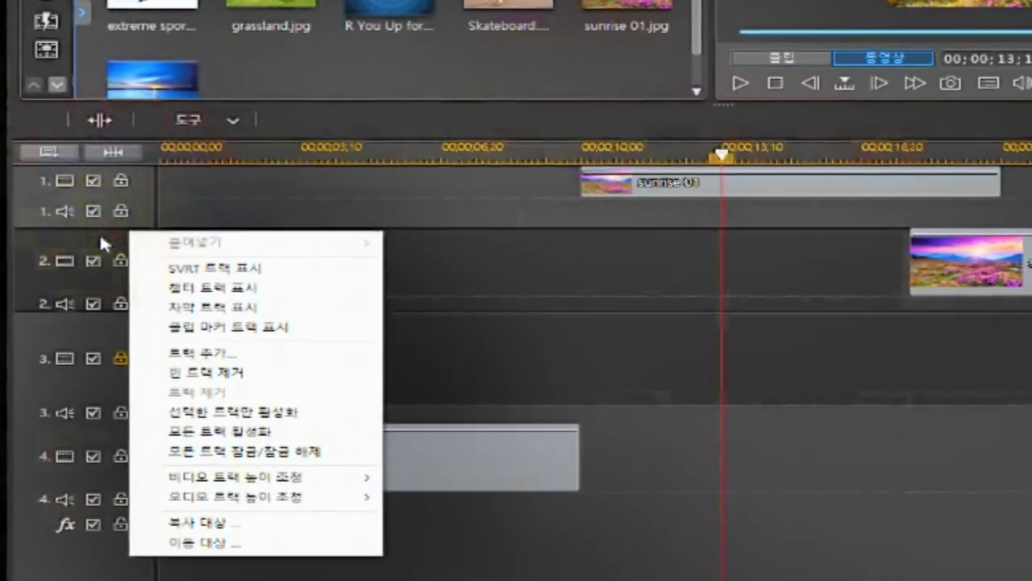
right_click(99, 238)
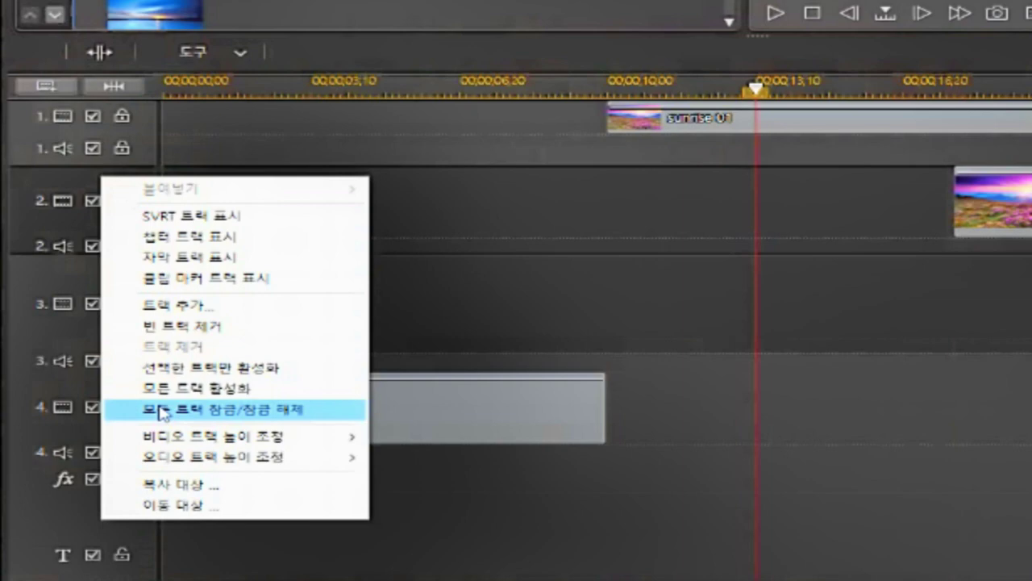
right_click(64, 227)
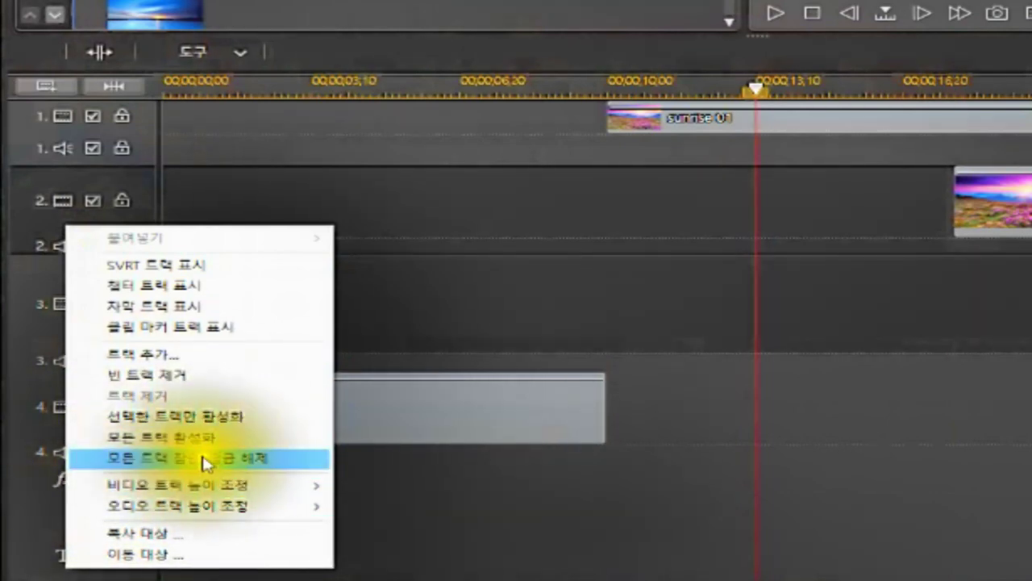
mouse_move(265, 488)
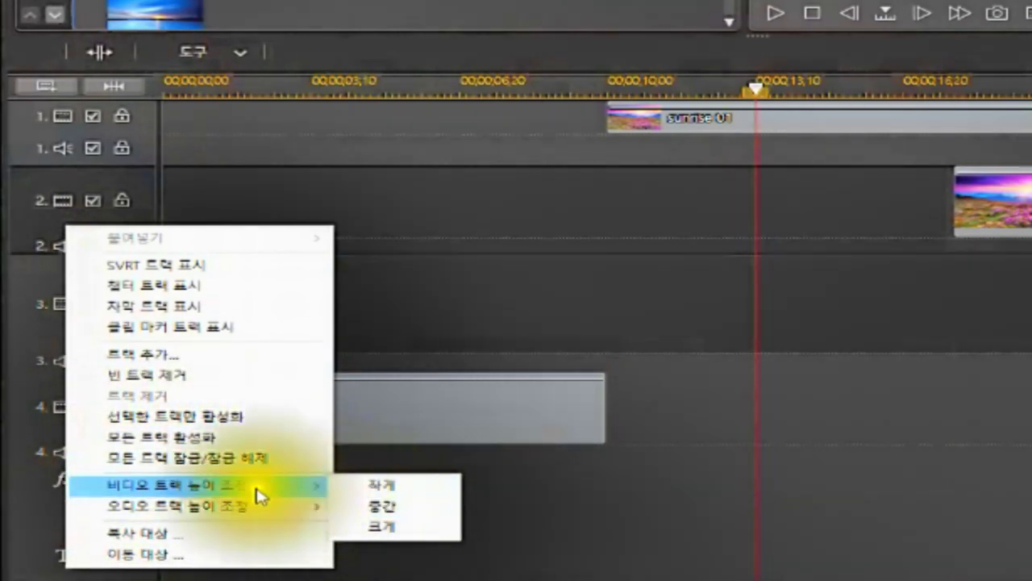
left_click(301, 163)
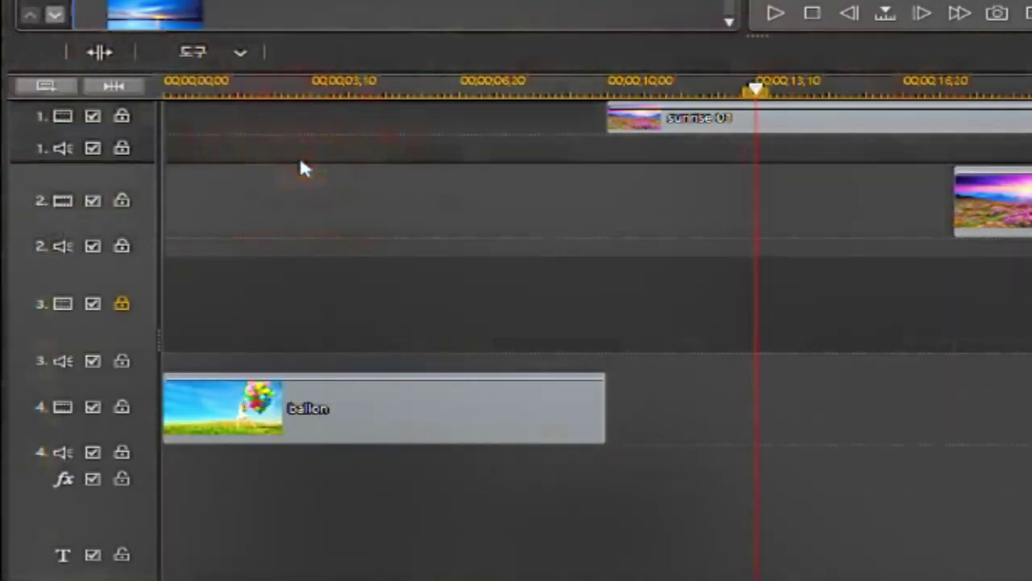
Disable video track 2 and enable it again
left_click(93, 201)
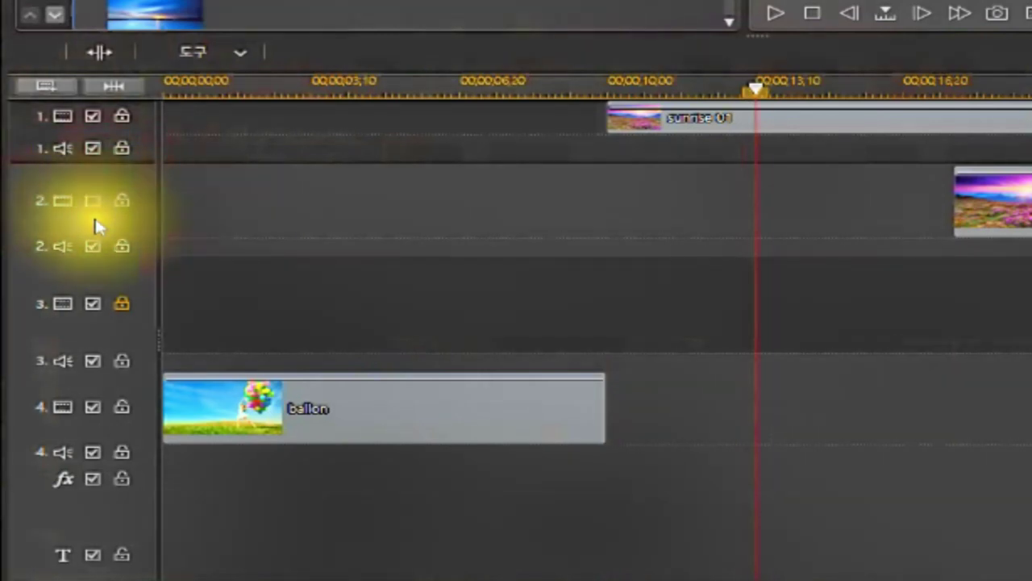
left_click(90, 200)
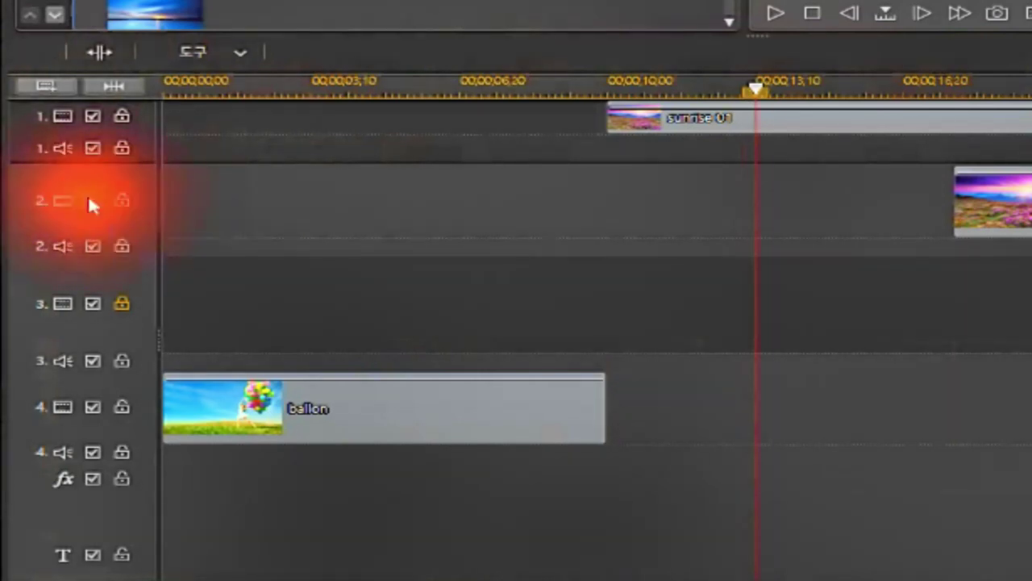
left_click(89, 211)
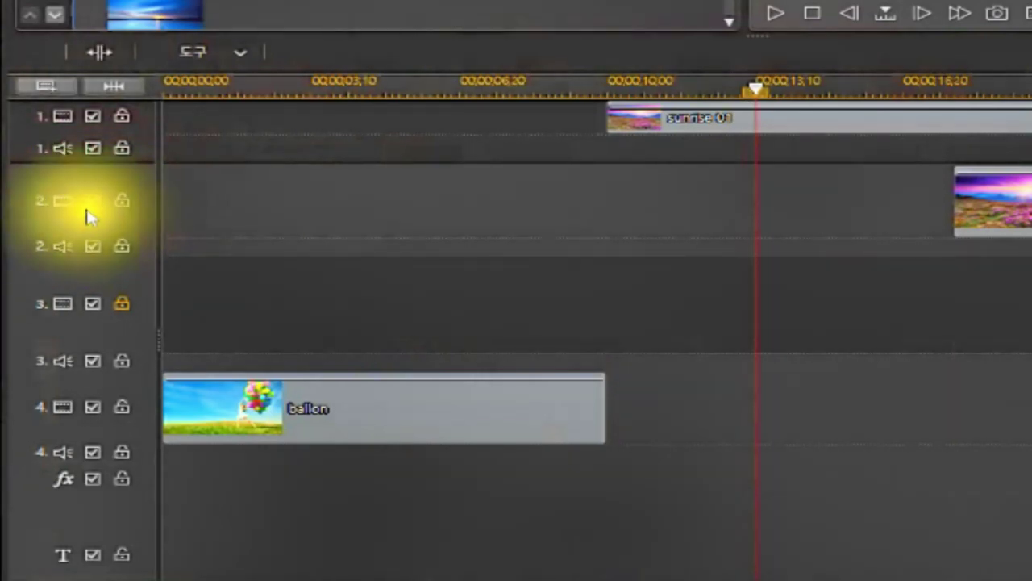
left_click(90, 204)
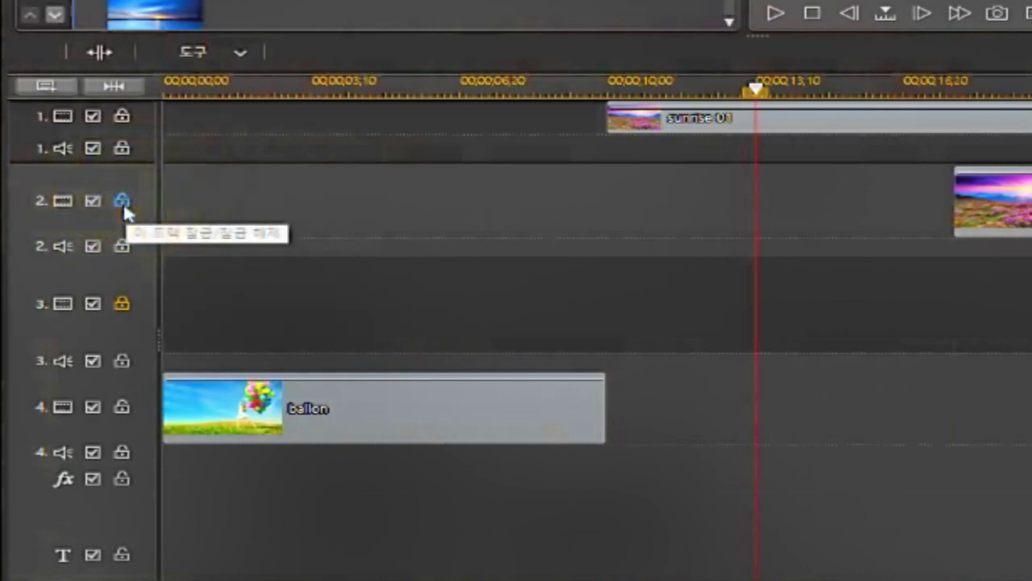
Lock video track 2, try to move its sunrise 01 clip, and unlock the track again
left_click(692, 226)
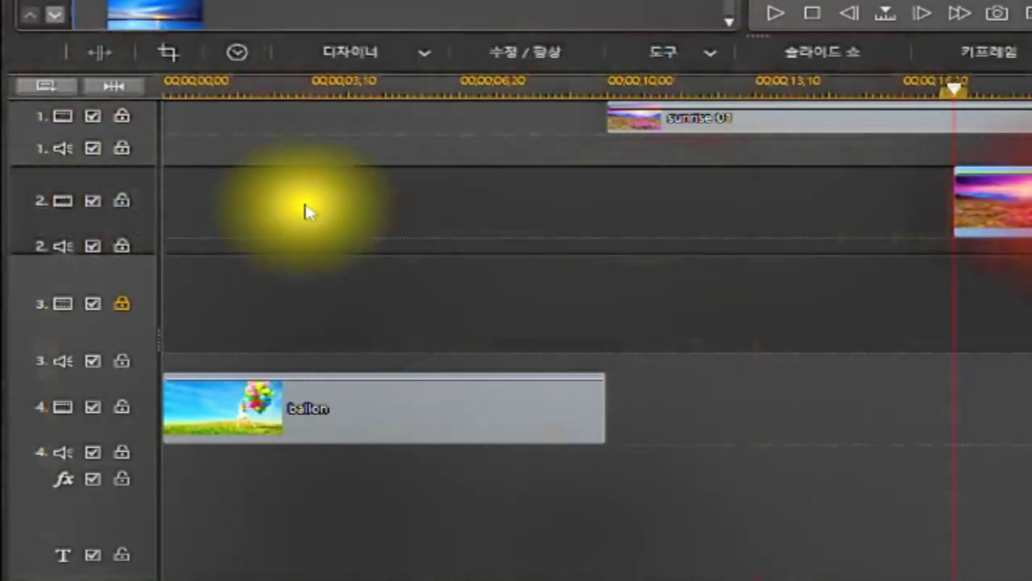
left_click(120, 201)
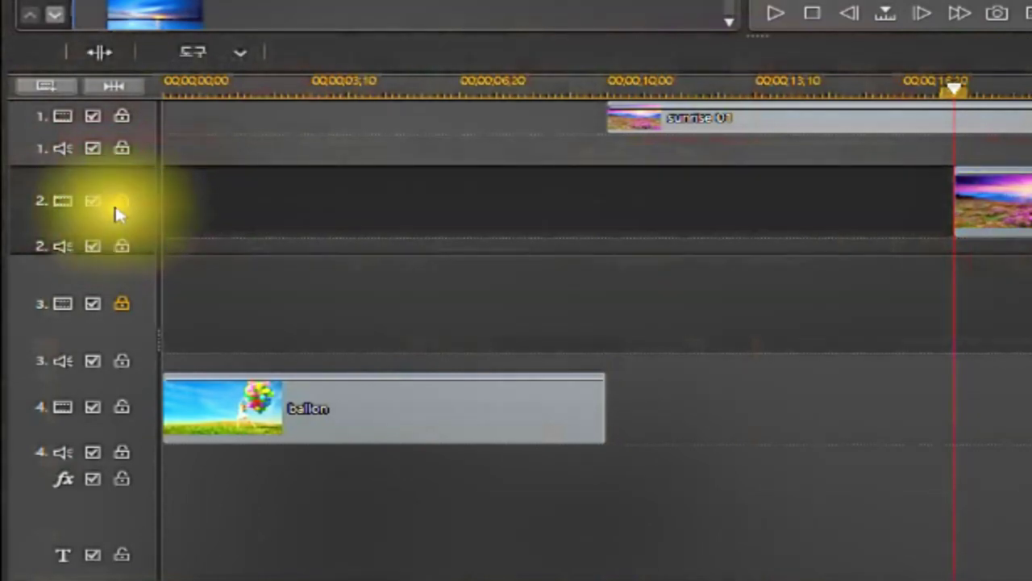
left_click(196, 224)
left_click(991, 207)
right_click(994, 211)
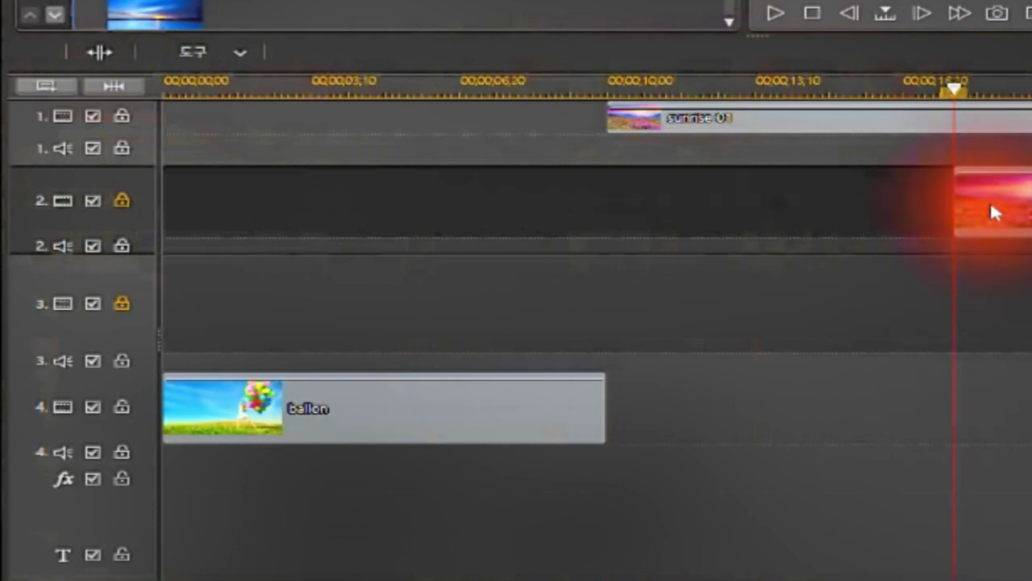
left_click_drag(991, 206, 904, 212)
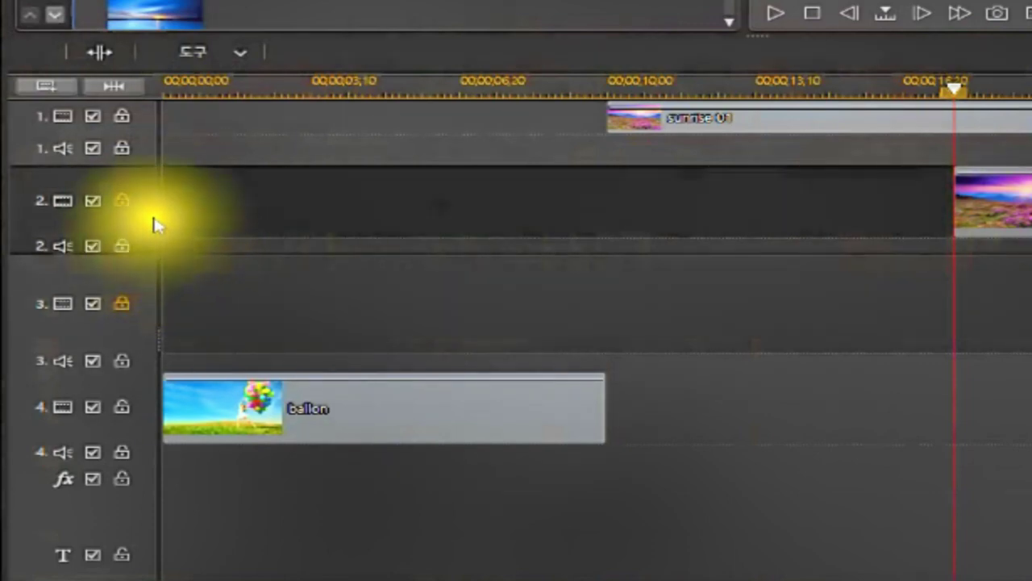
left_click(57, 118)
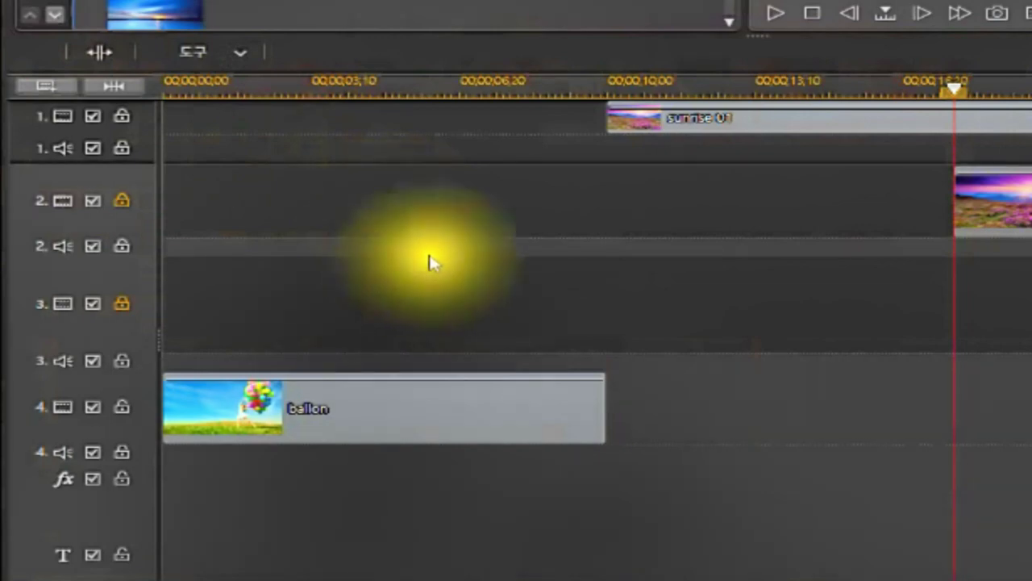
left_click(472, 228)
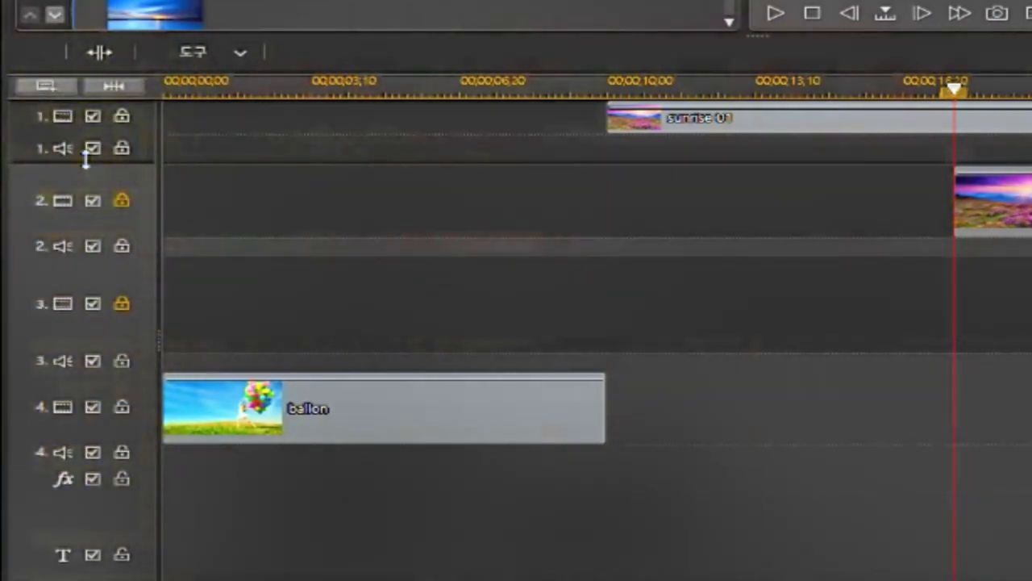
left_click(103, 191)
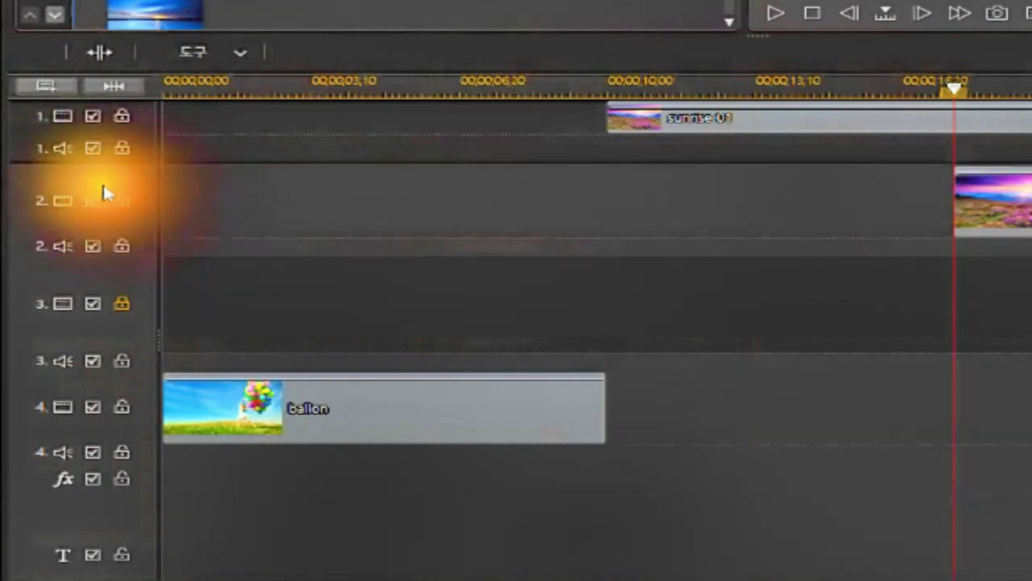
Increase the heights of audio tracks 1 and 3
left_click_drag(93, 164, 95, 190)
left_click_drag(92, 392, 96, 429)
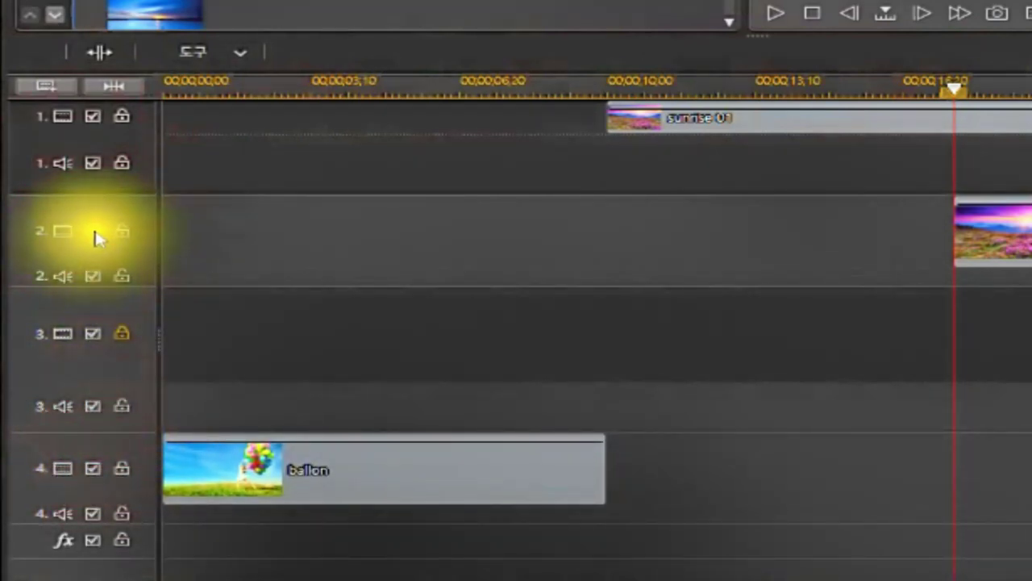
left_click(94, 235)
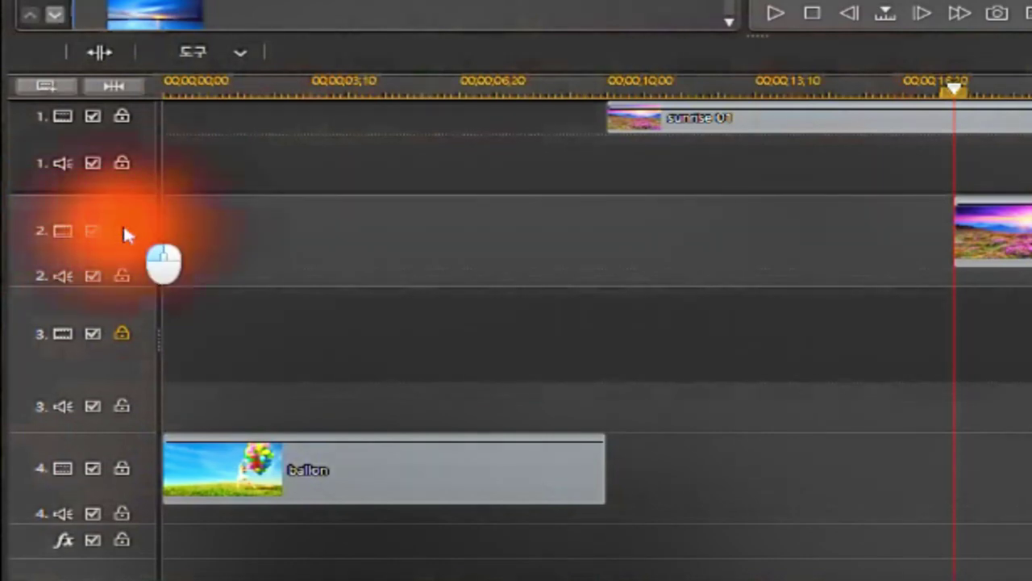
left_click(124, 229)
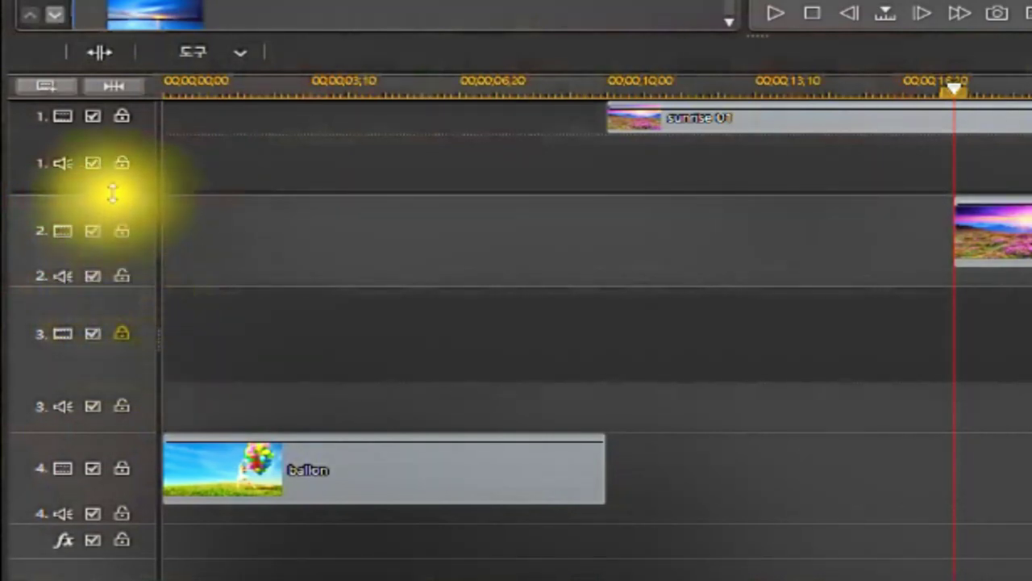
Increase the heights of video and audio track 2, then reduce the height of video track 3 and unlock it
left_click_drag(96, 287, 107, 349)
mouse_move(126, 266)
left_mouse_down()
mouse_move(127, 299)
mouse_move(134, 278)
left_mouse_up()
left_click_drag(126, 357, 127, 310)
mouse_move(126, 400)
left_mouse_down()
mouse_move(134, 438)
mouse_move(137, 389)
left_mouse_up()
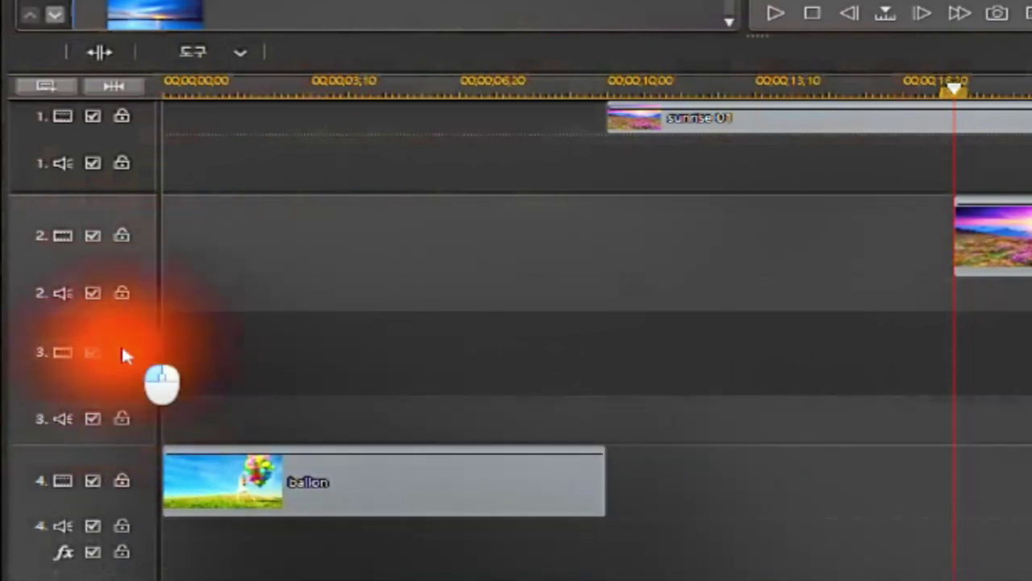
left_click(125, 355)
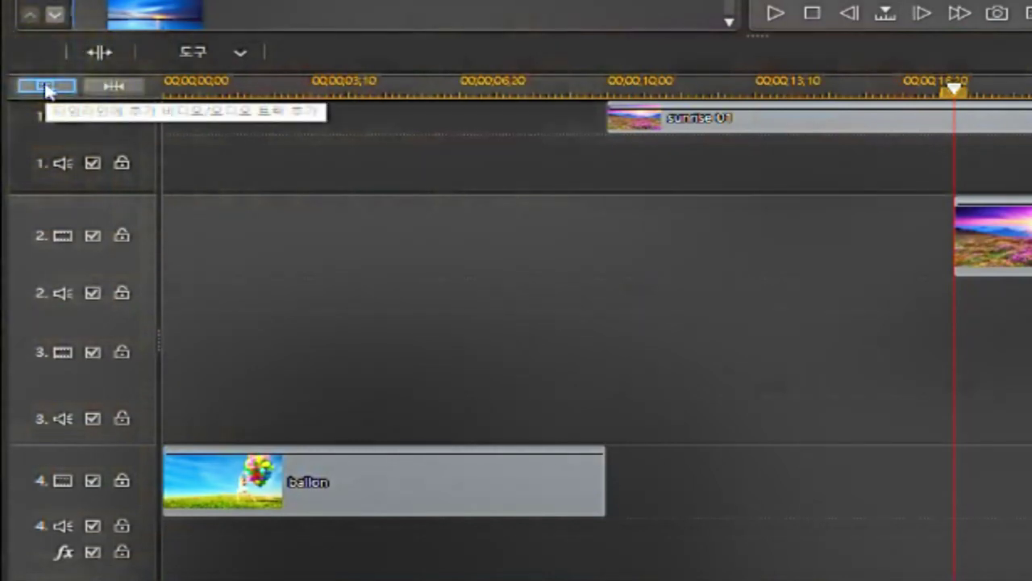
right_click(73, 211)
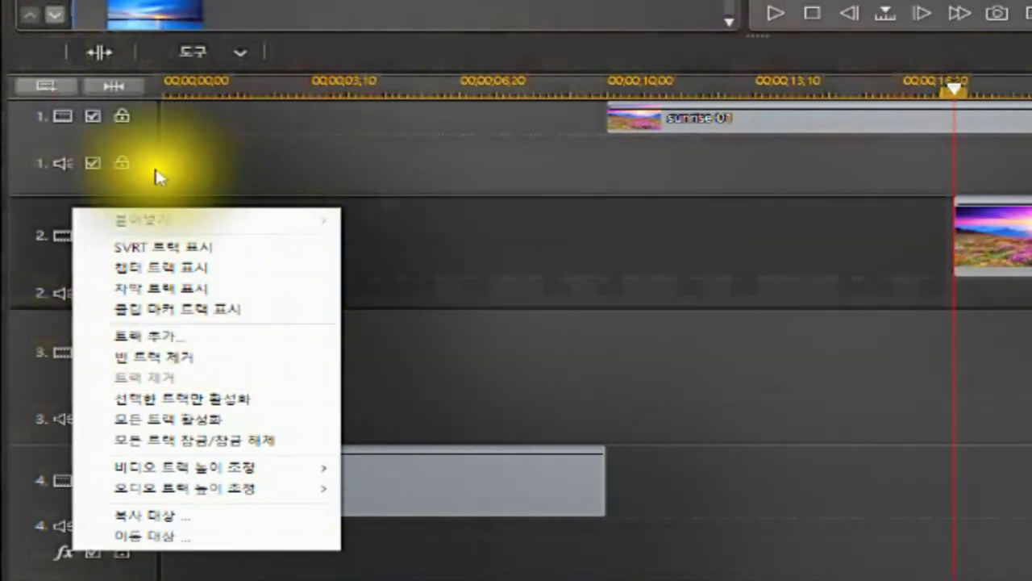
left_click(128, 139)
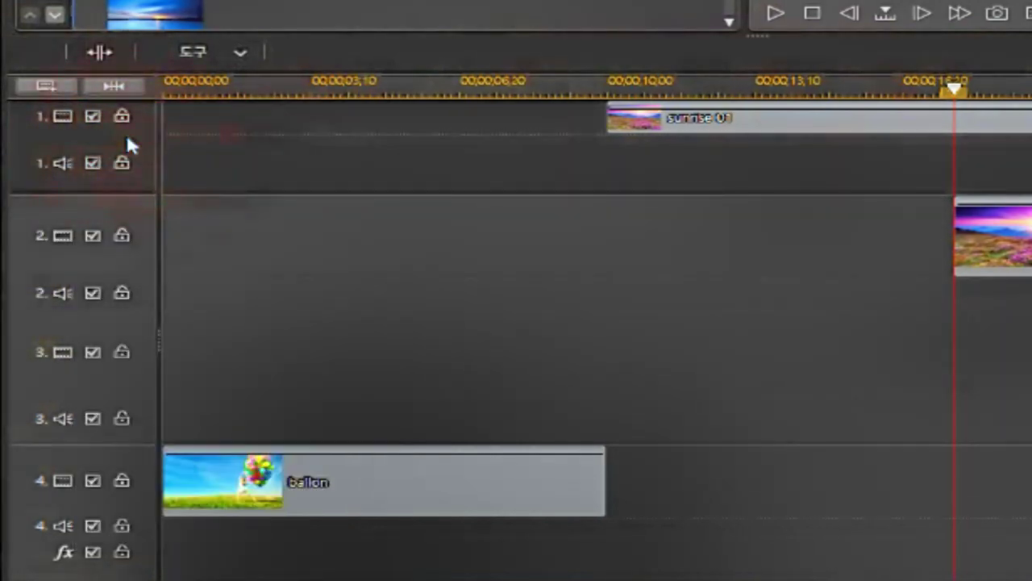